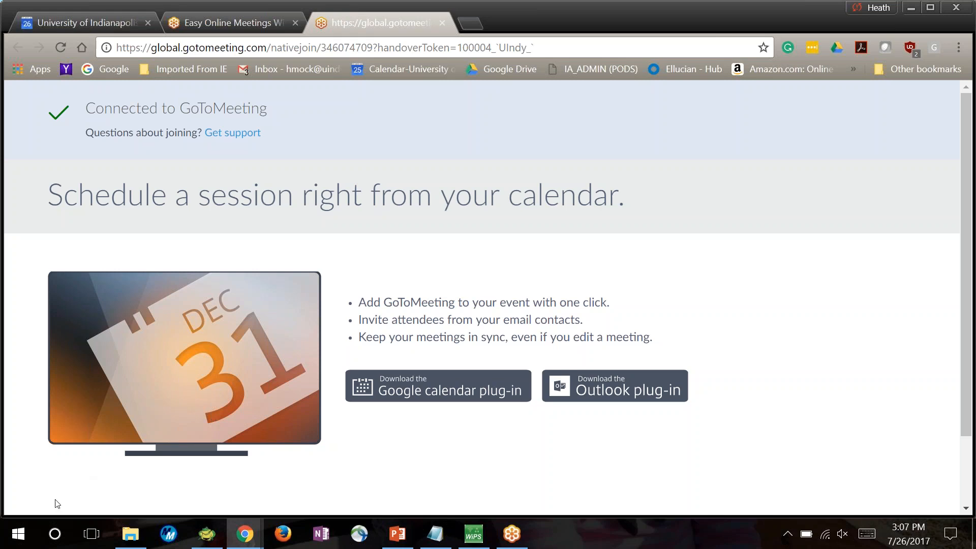
Open Remote Desktop Connection and connect to dori.test.uindy.edu, entering the account password
left_click(26, 537)
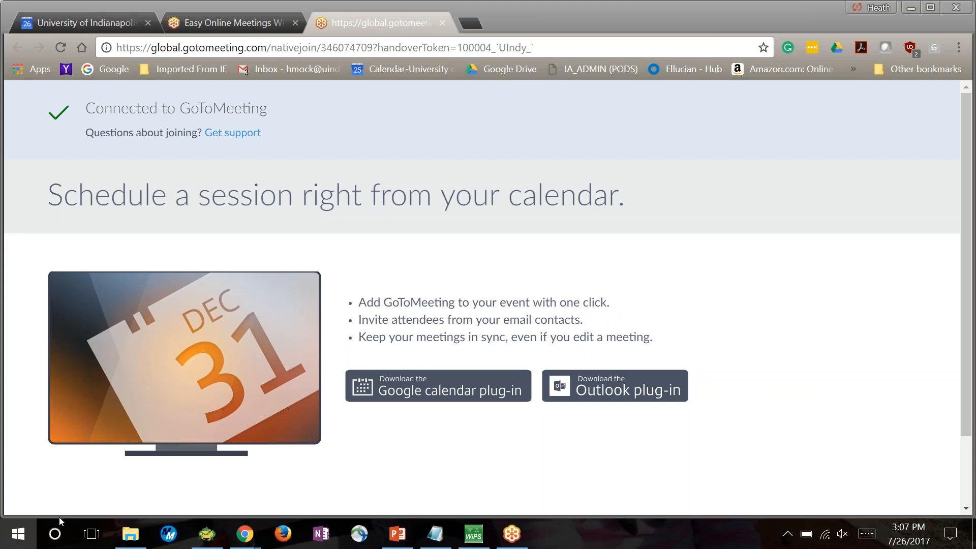
type("rem")
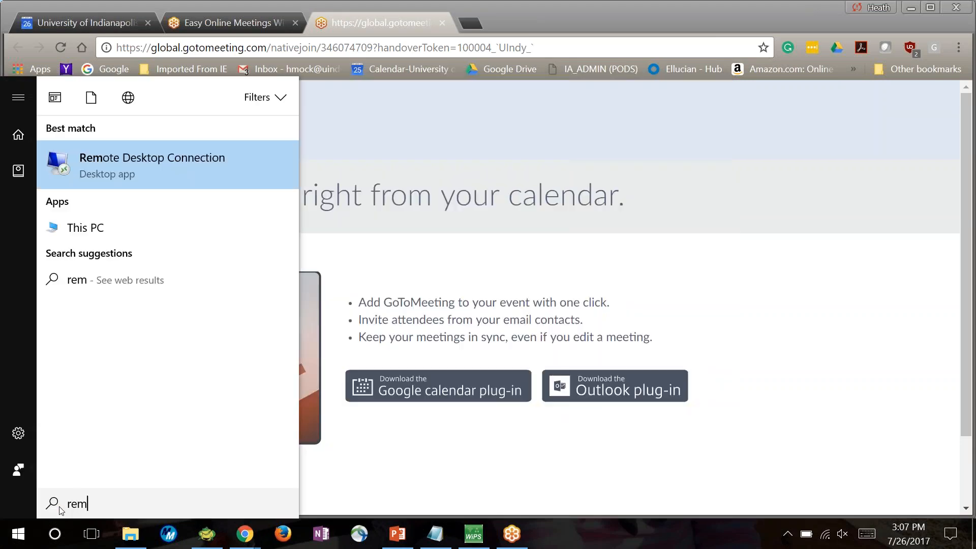
key("Return")
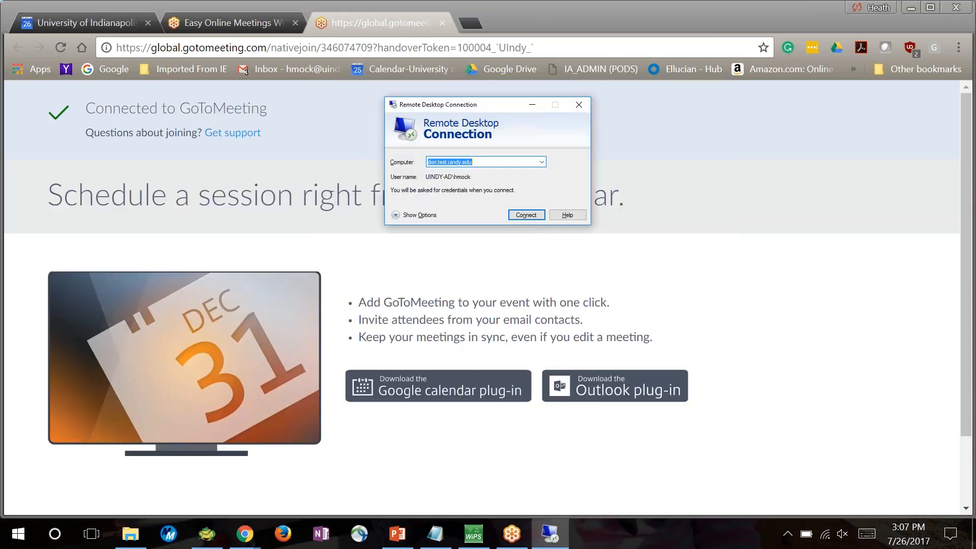
key("Return")
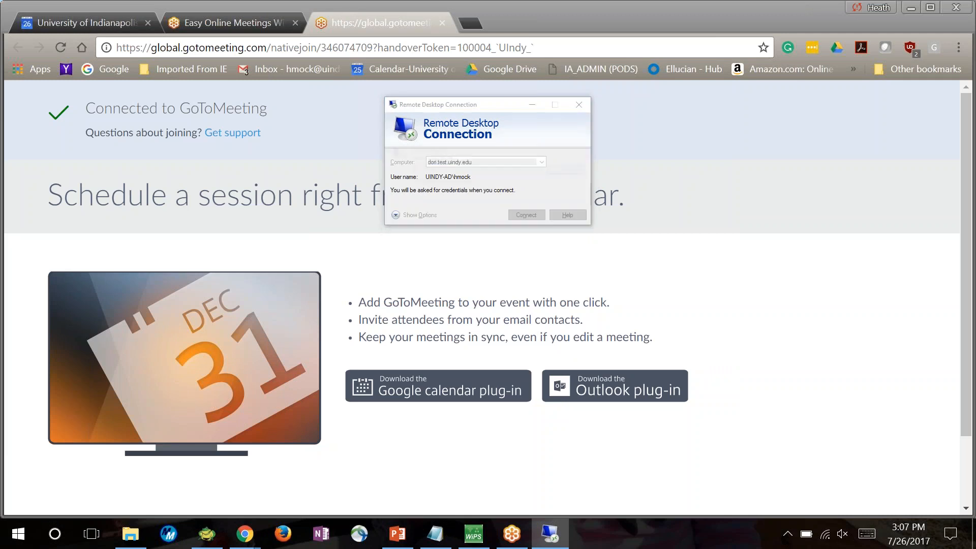
type("****")
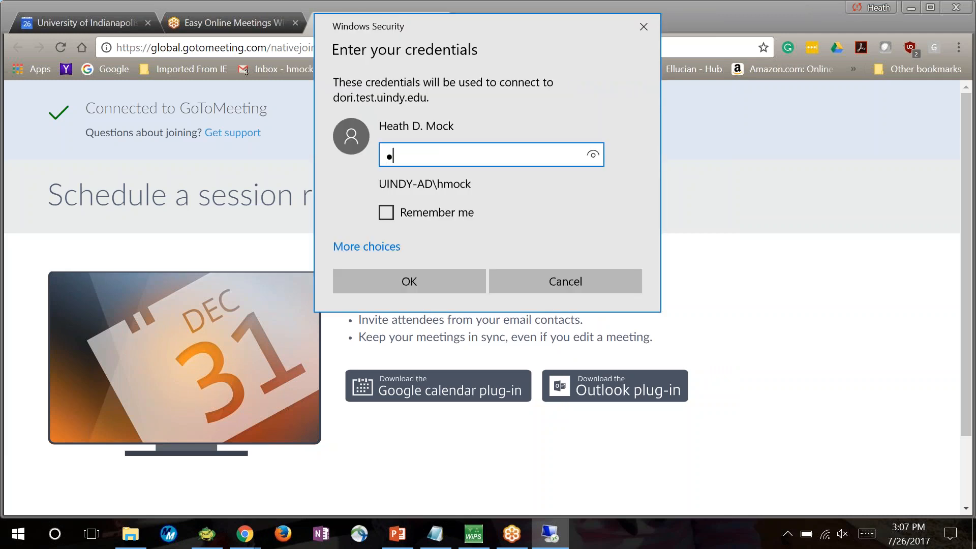
type("******")
key("Return")
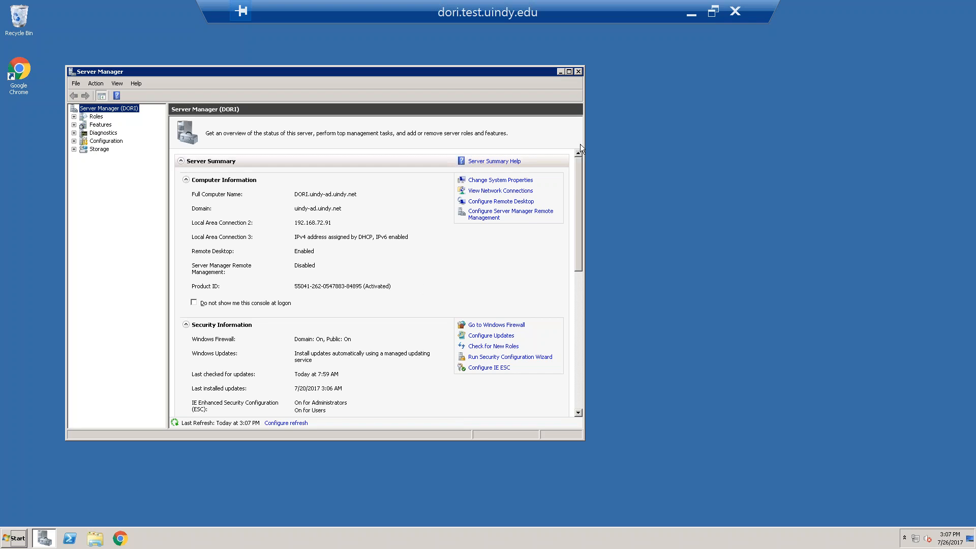
Close Server Manager and open the E$ share mapped as drive W: in the file explorer
left_click(579, 72)
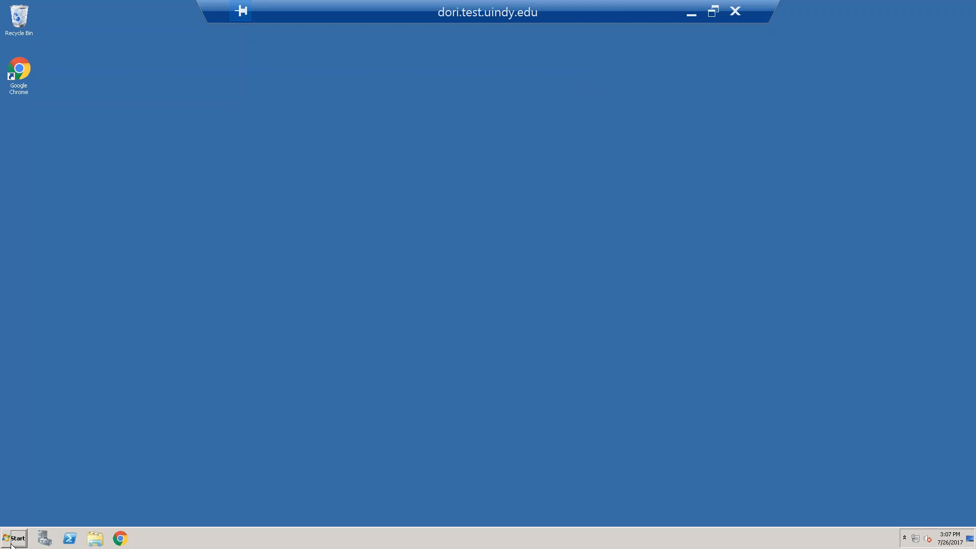
left_click(96, 538)
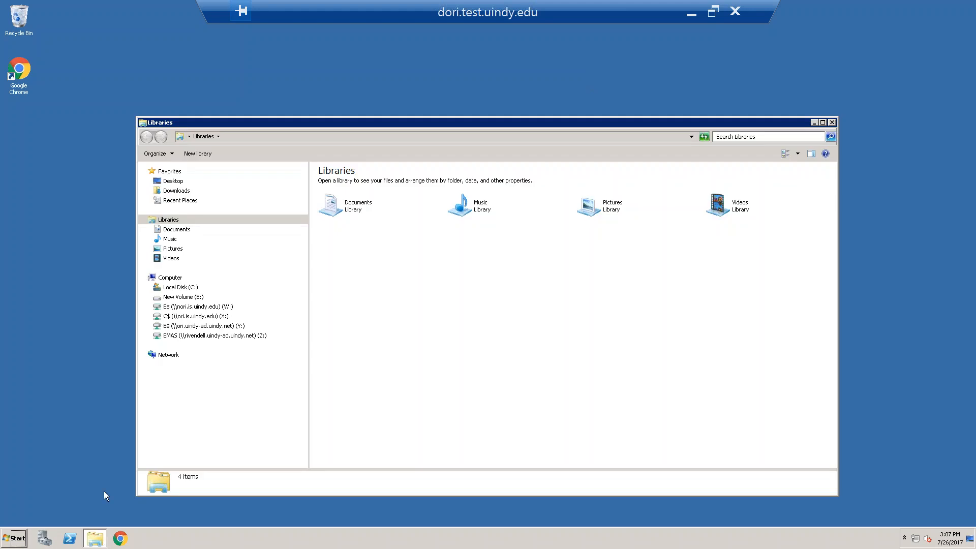
left_click(195, 309)
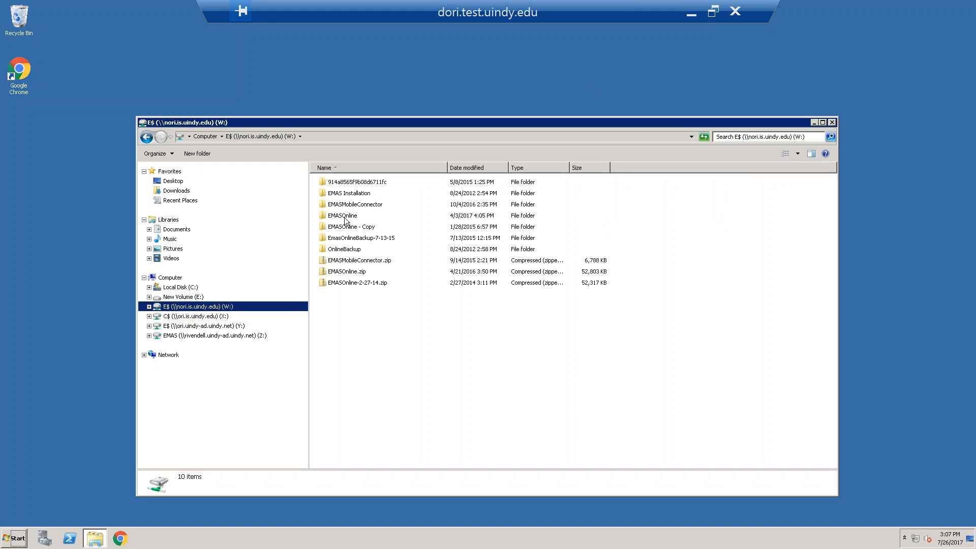
right_click(186, 300)
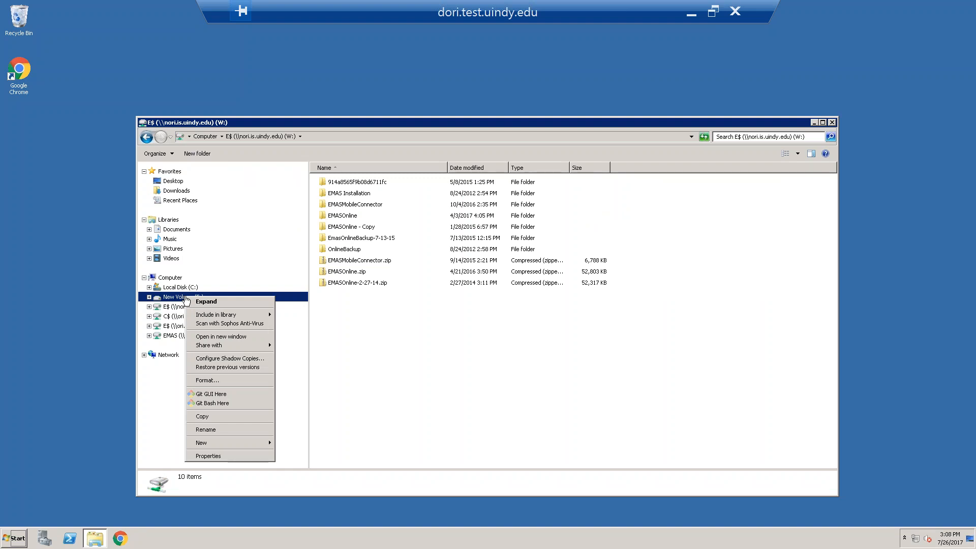
left_click(224, 252)
left_click(224, 250)
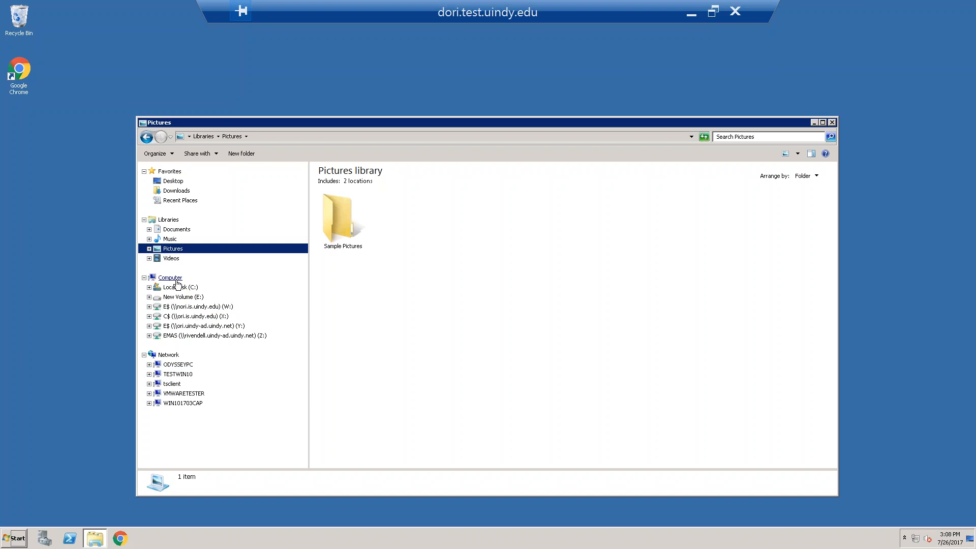
Map the network folder \\shares\admissions to drive V:
right_click(176, 282)
left_click(202, 328)
type("\\\\share")
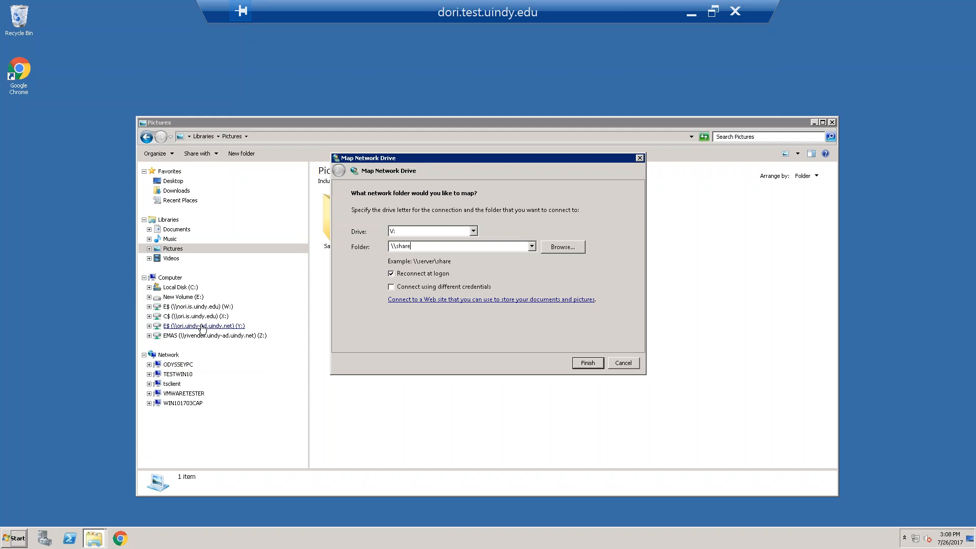
type("s\\admissions")
key("Return")
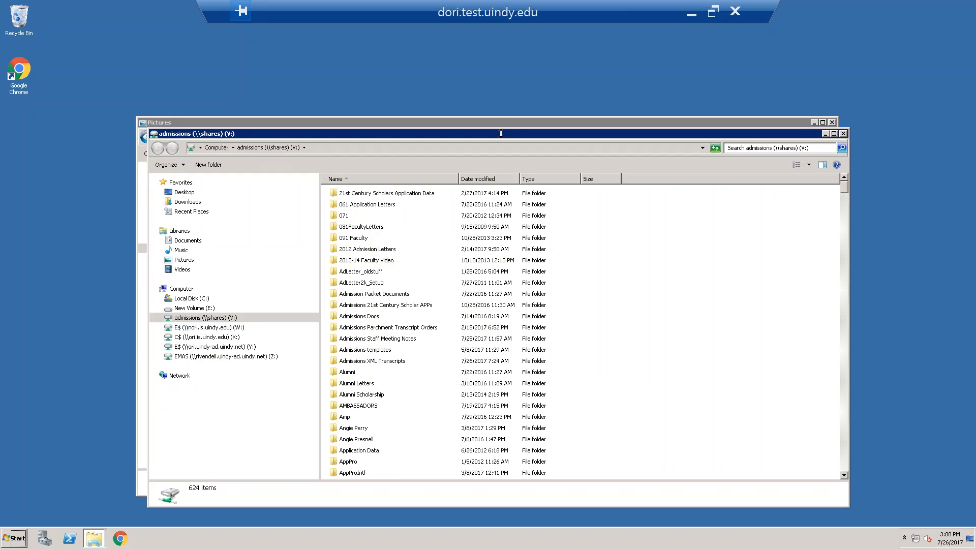
Check the used and free space of New Volume (E:) in its properties
right_click(198, 311)
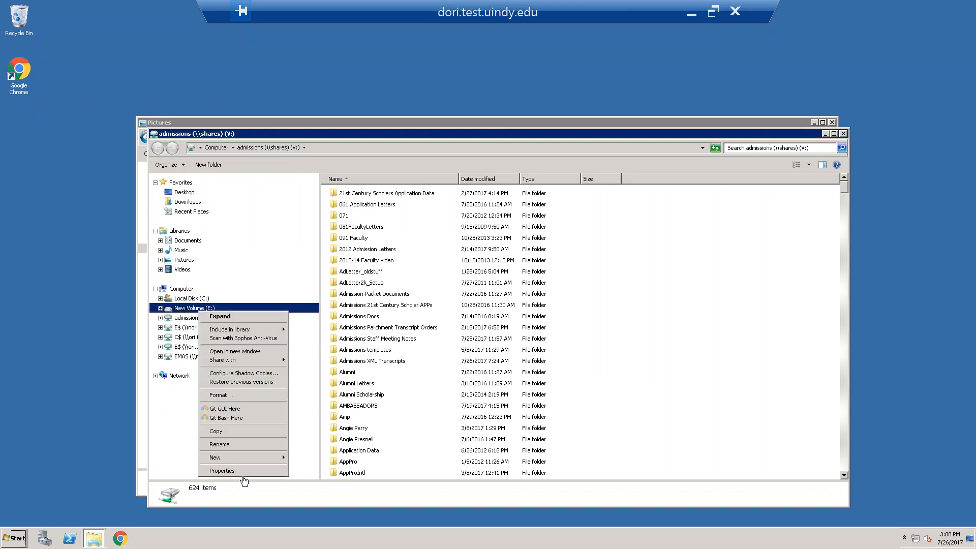
left_click(260, 478)
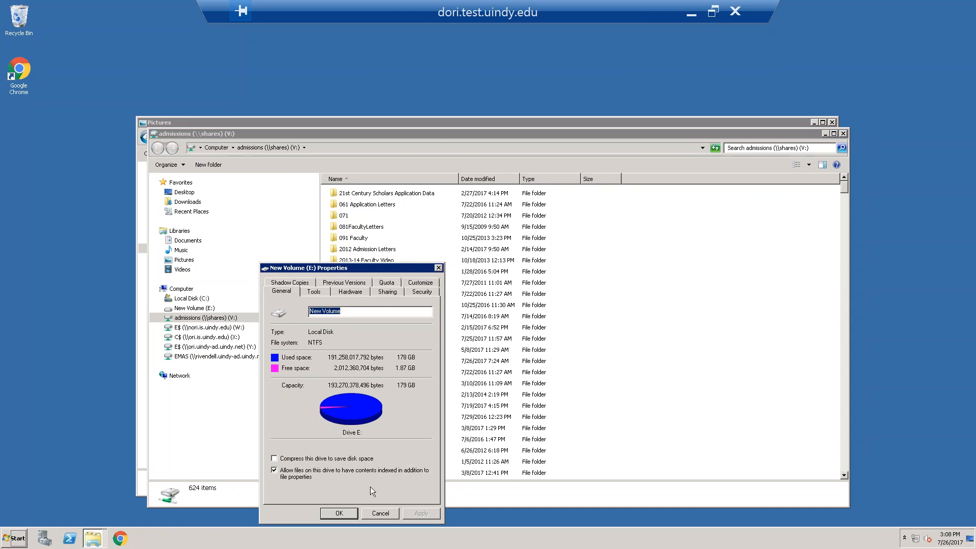
left_click(385, 515)
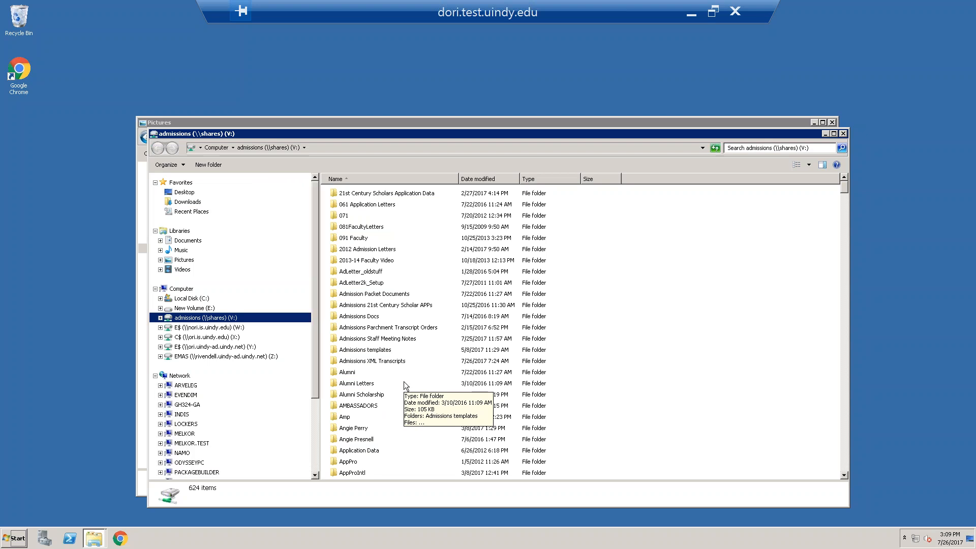
Close the admissions and Pictures explorer windows
left_click_drag(421, 134, 300, 159)
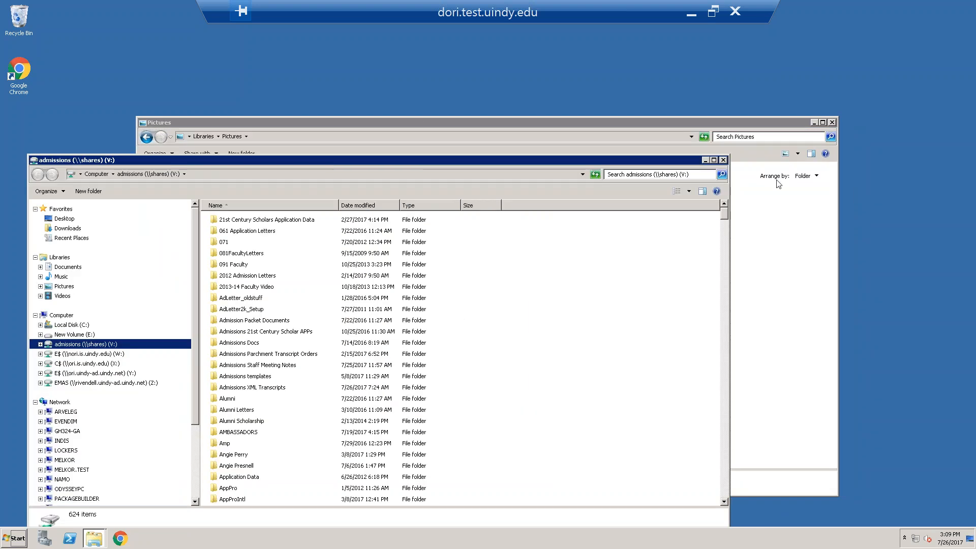
left_click(722, 160)
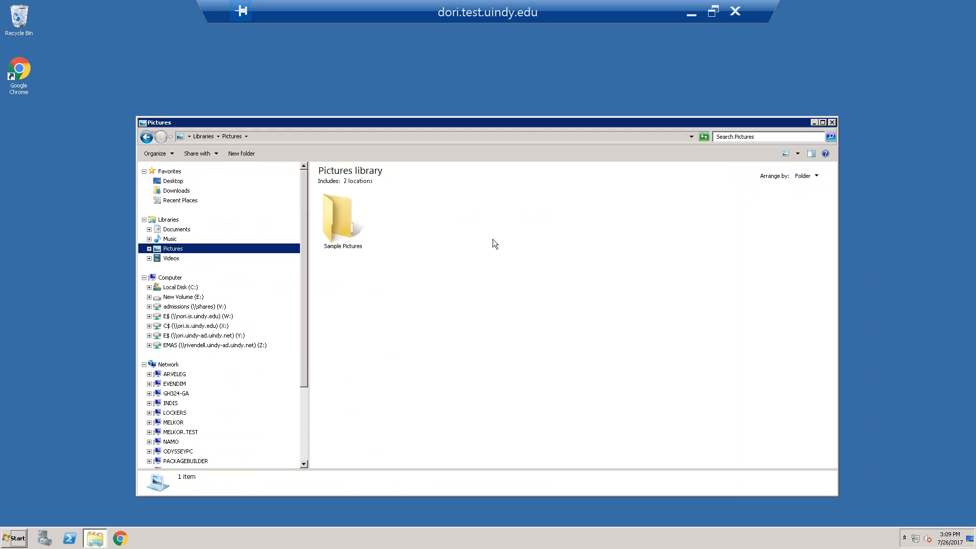
left_click_drag(537, 125, 462, 122)
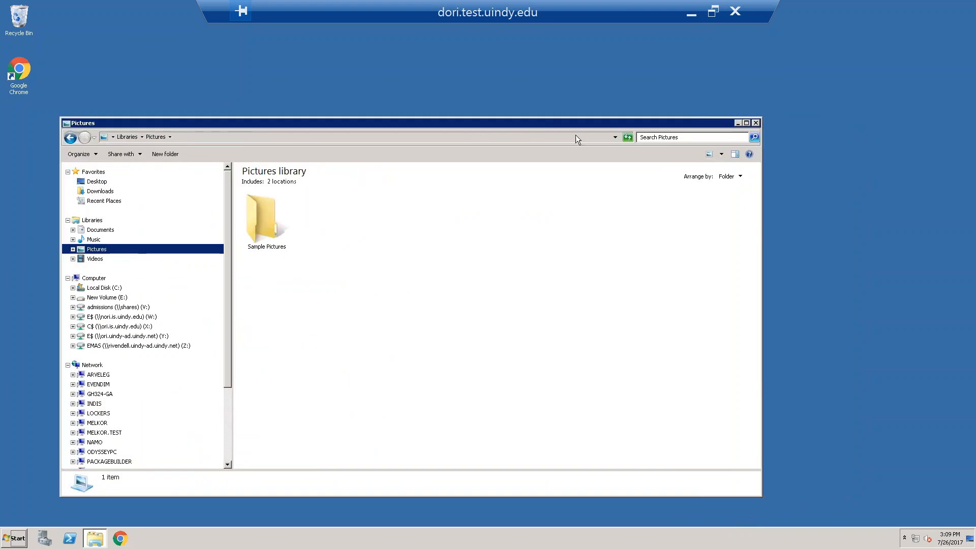
left_click(757, 122)
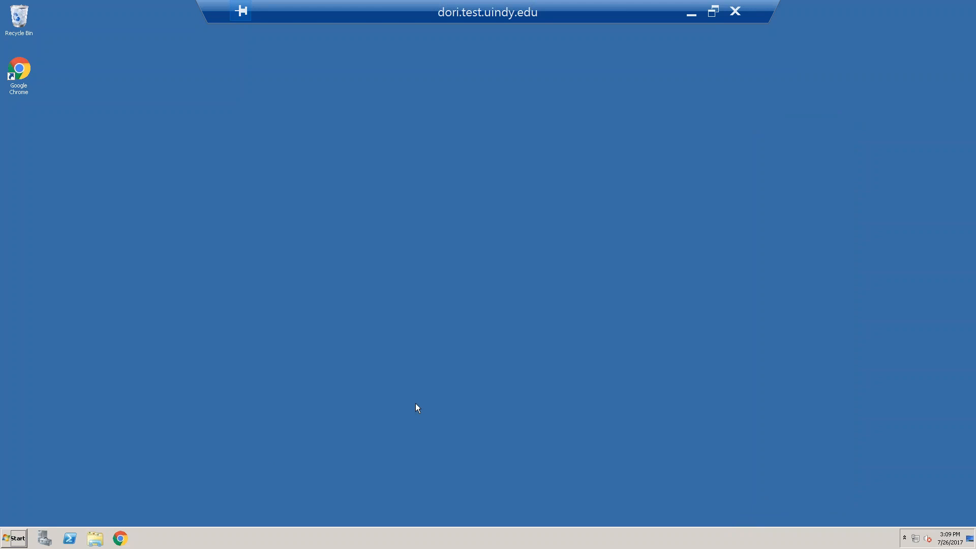
Start SQL Server Management Studio and try to connect to server DORI with the SQLServerJobs login, entering its password
left_click(18, 542)
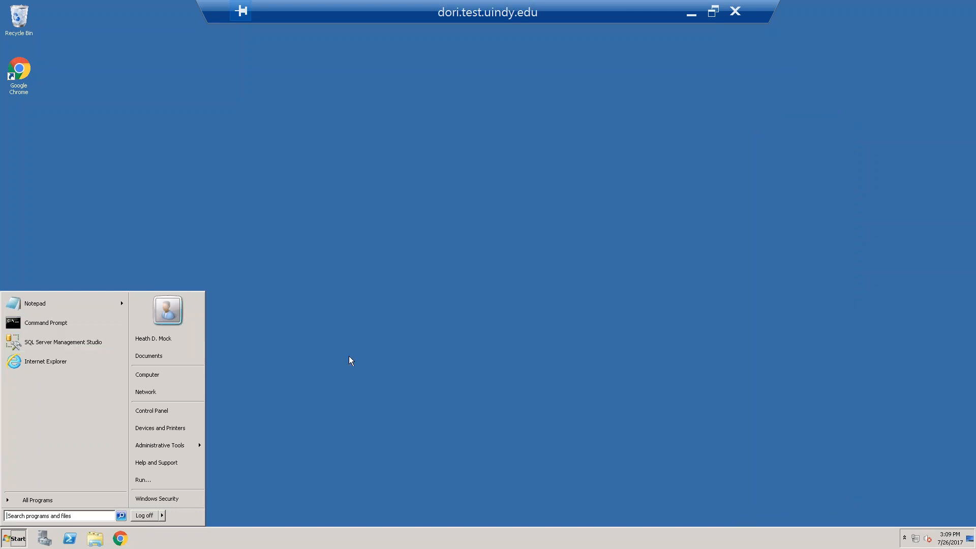
left_click(90, 342)
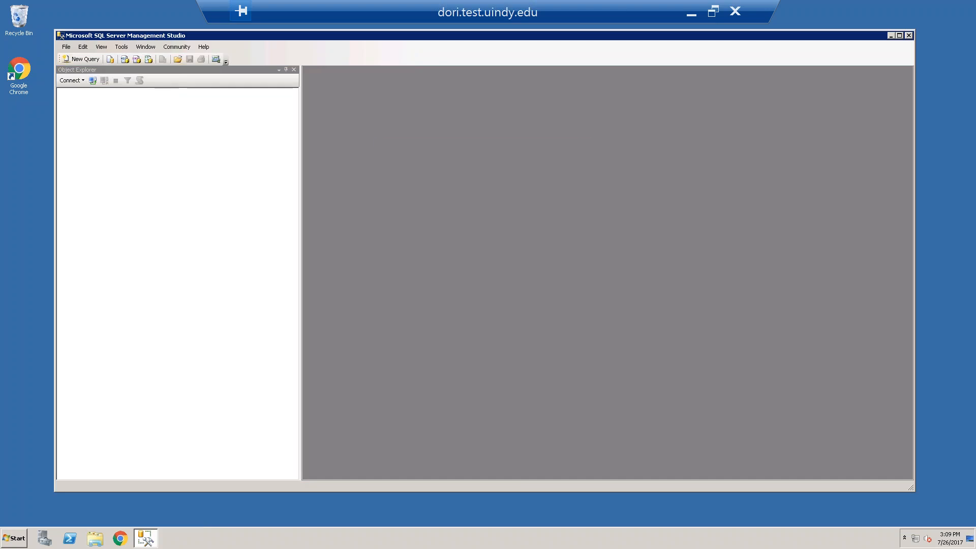
left_click(517, 251)
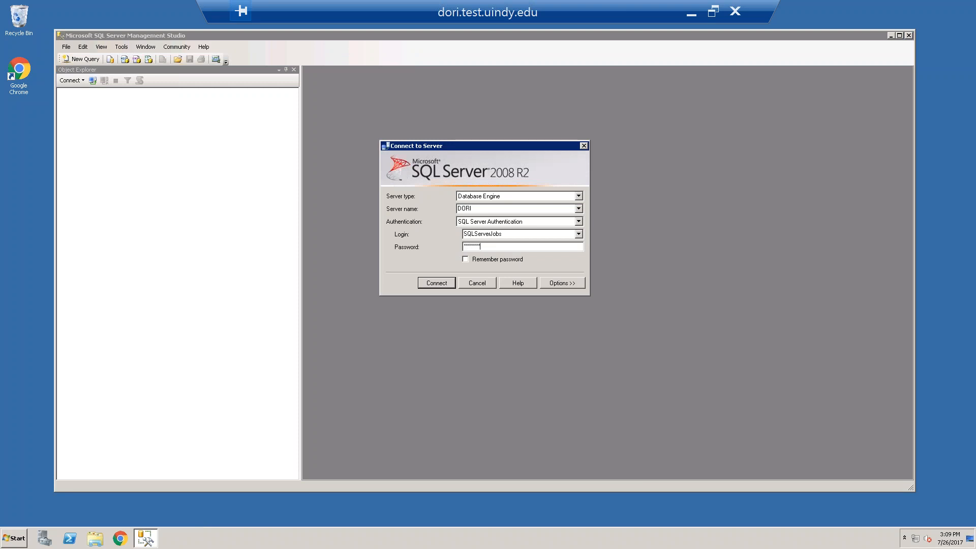
type("**")
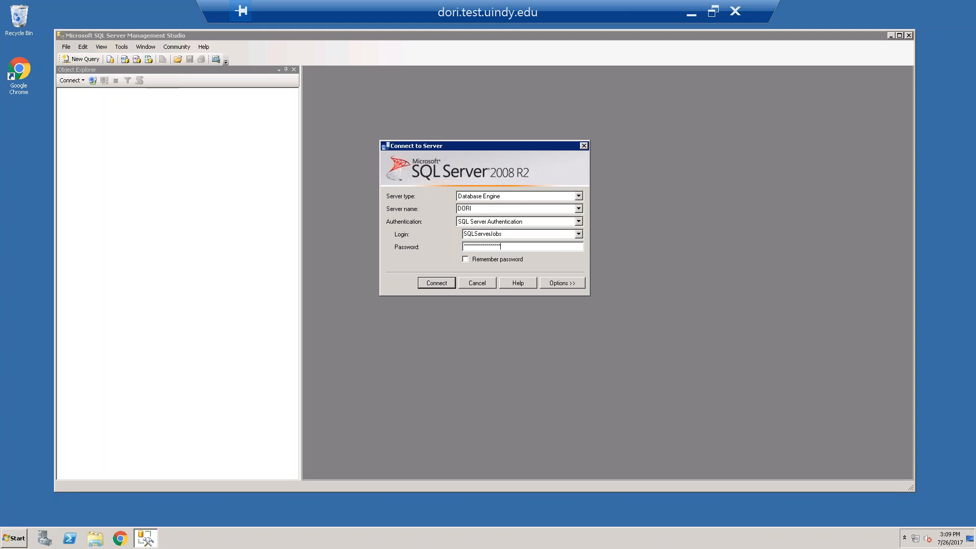
key("Return")
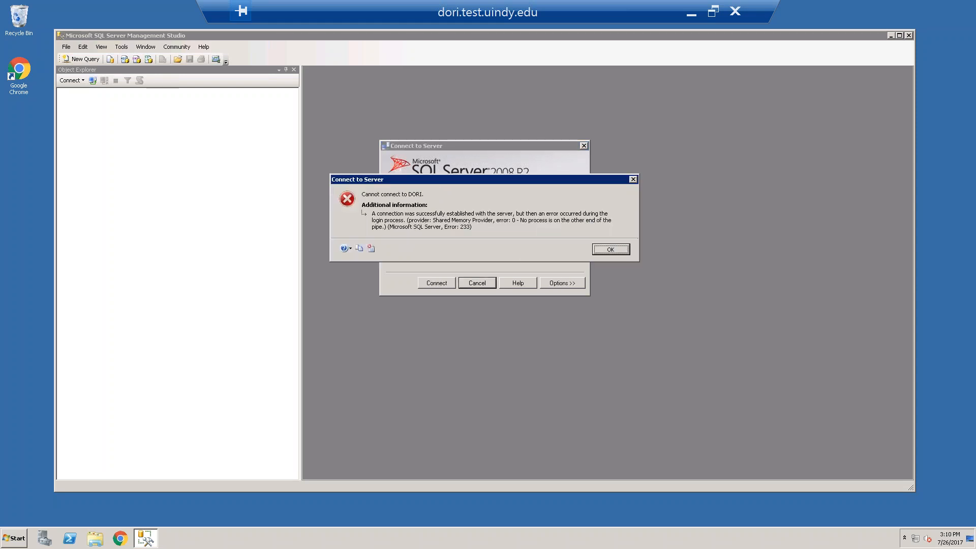
left_click(616, 251)
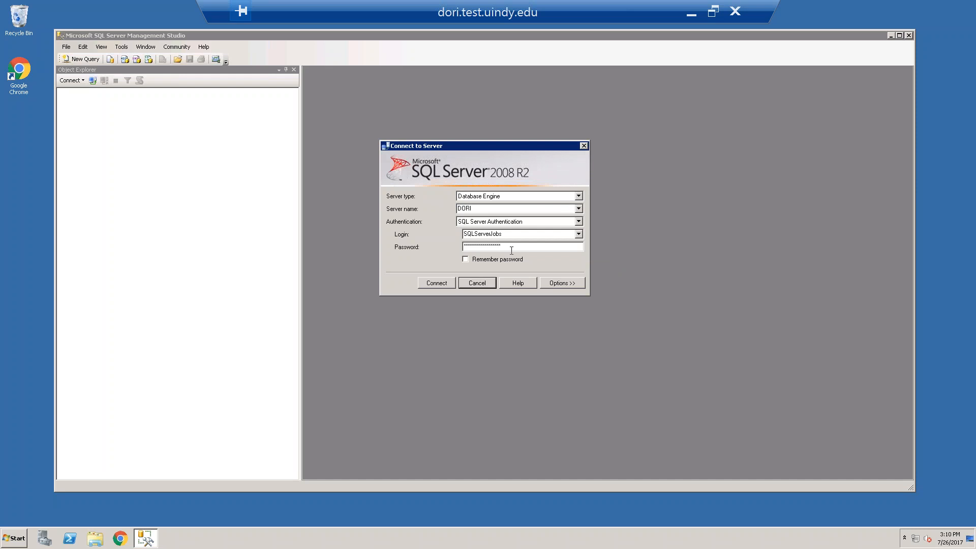
Re-enter the SQLServerJobs login password and connect to the DORI database engine
type("*")
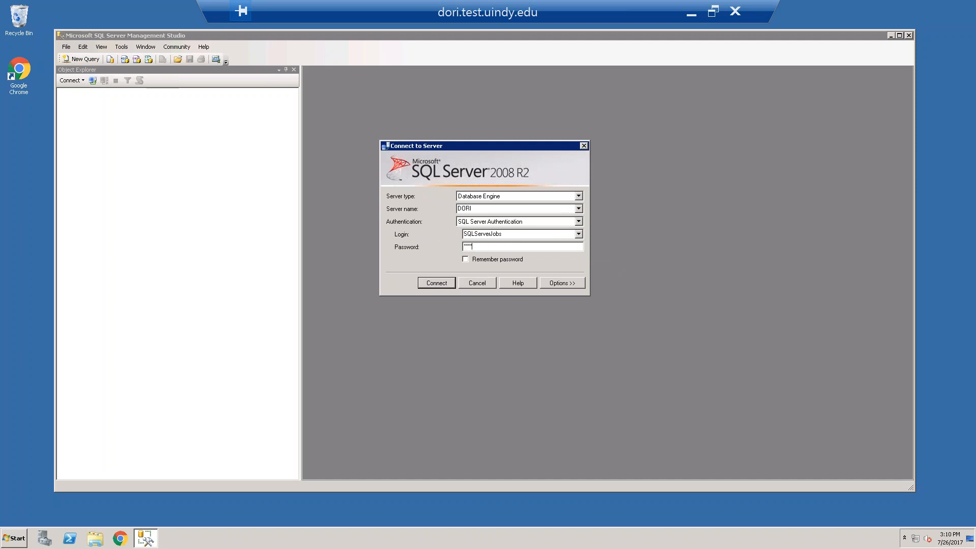
type("***********")
key("Return")
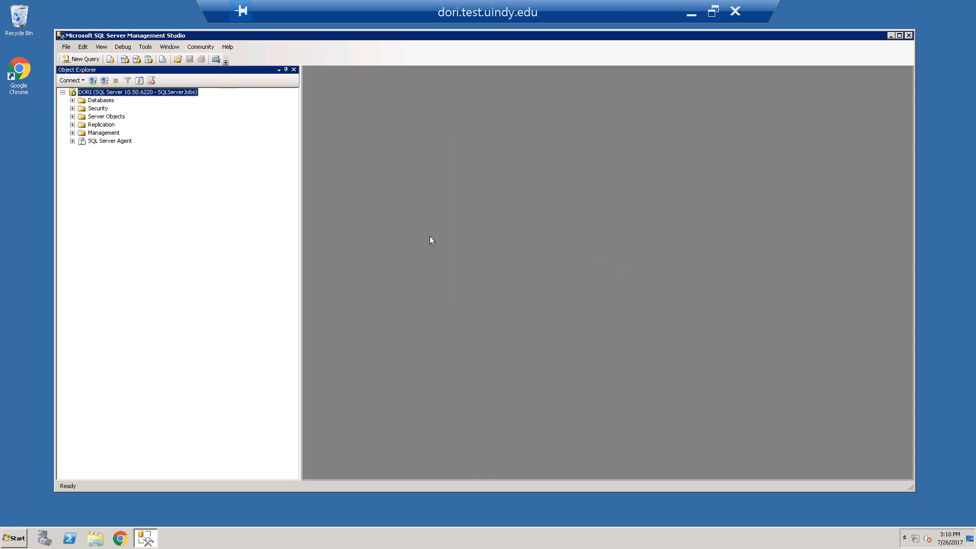
Expand the databases on DORI and open the database restore dialog for EMASRTL
left_click(72, 101)
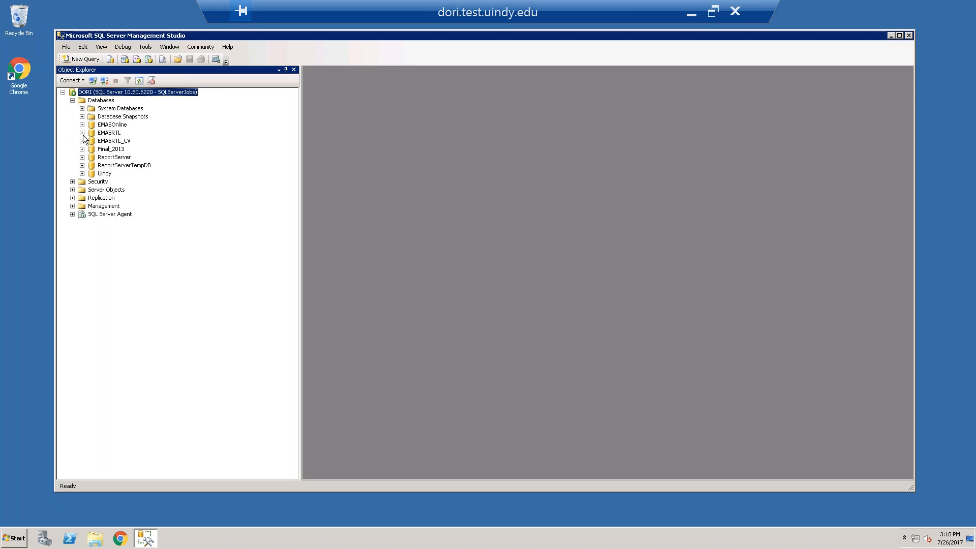
left_click(107, 133)
right_click(105, 135)
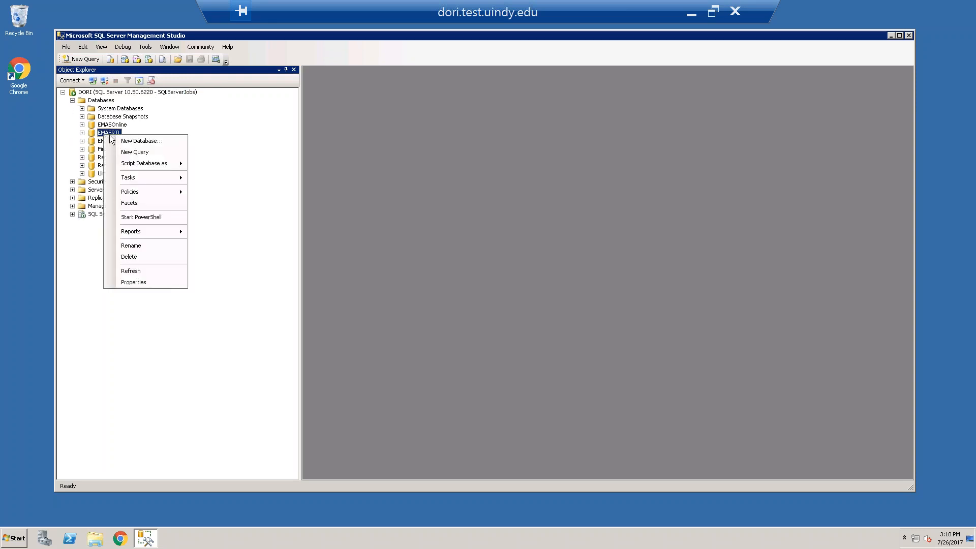
mouse_move(135, 183)
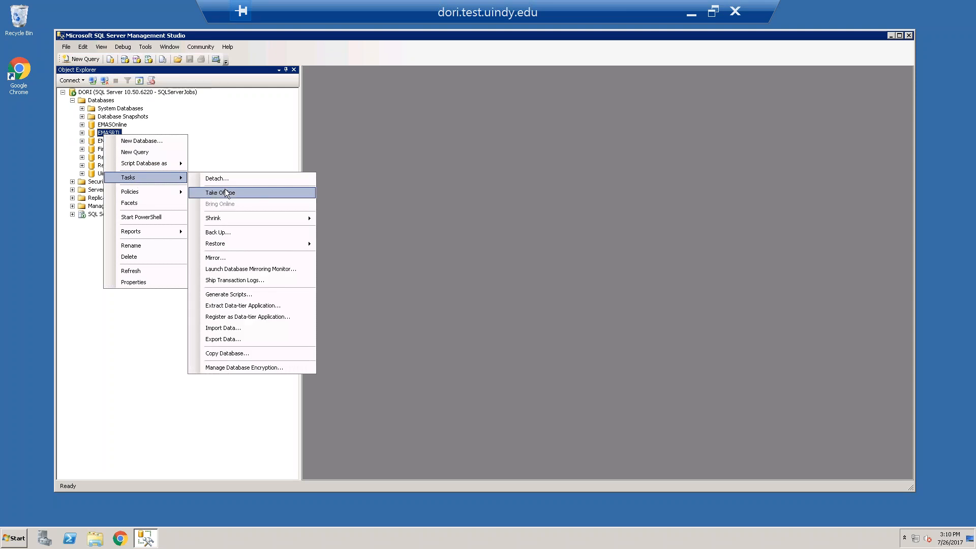
mouse_move(255, 249)
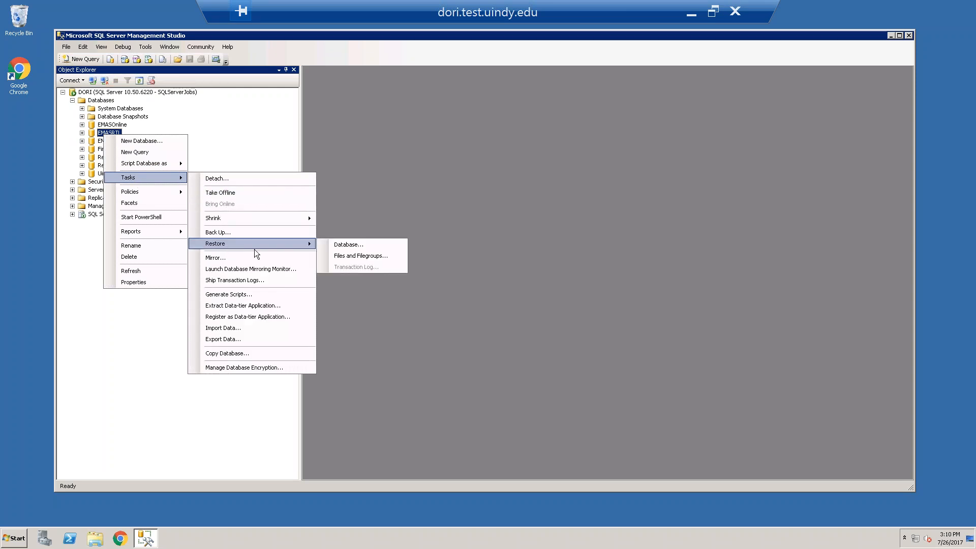
left_click(350, 245)
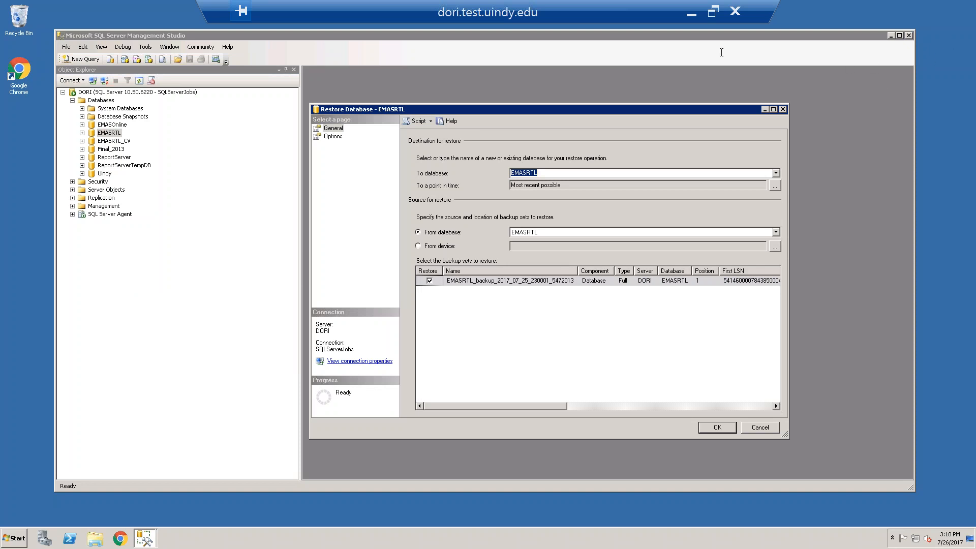
left_click_drag(567, 109, 561, 109)
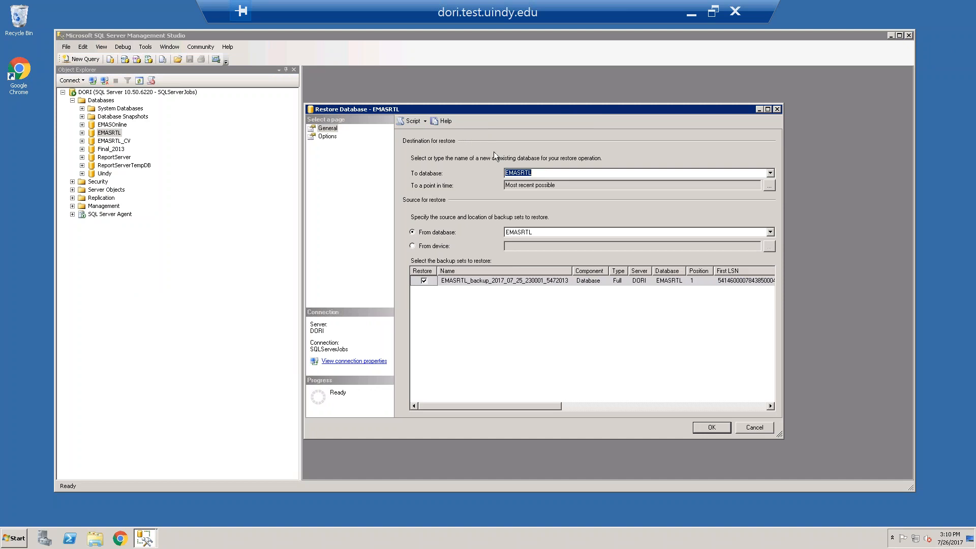
left_click_drag(706, 35, 640, 40)
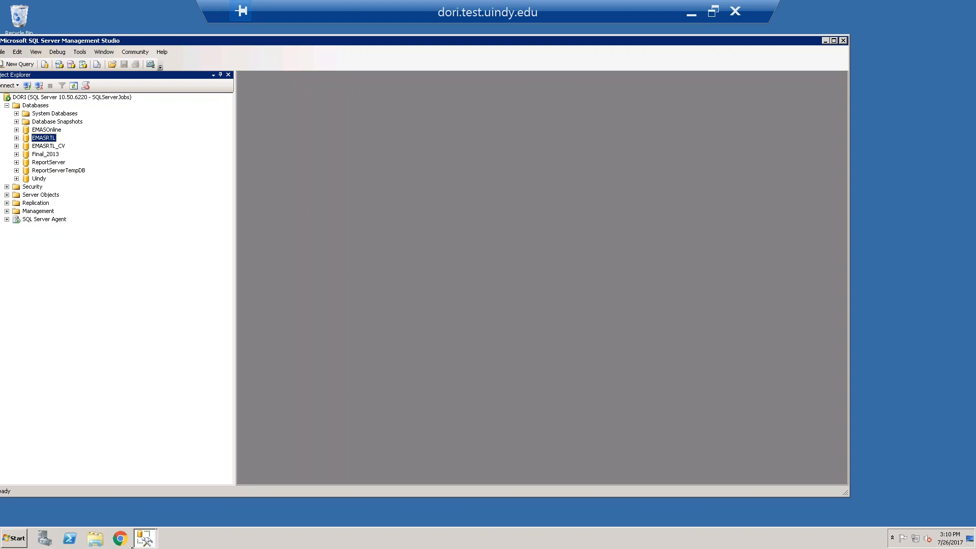
Reposition the Management Studio window and the EMASRTL restore dialog so both are readable, and cancel the restore
mouse_move(145, 542)
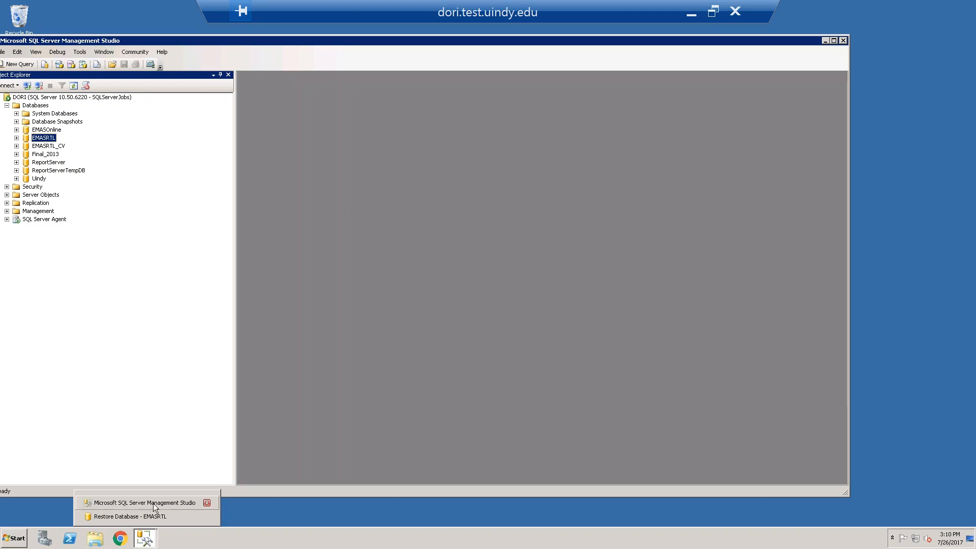
left_click(145, 516)
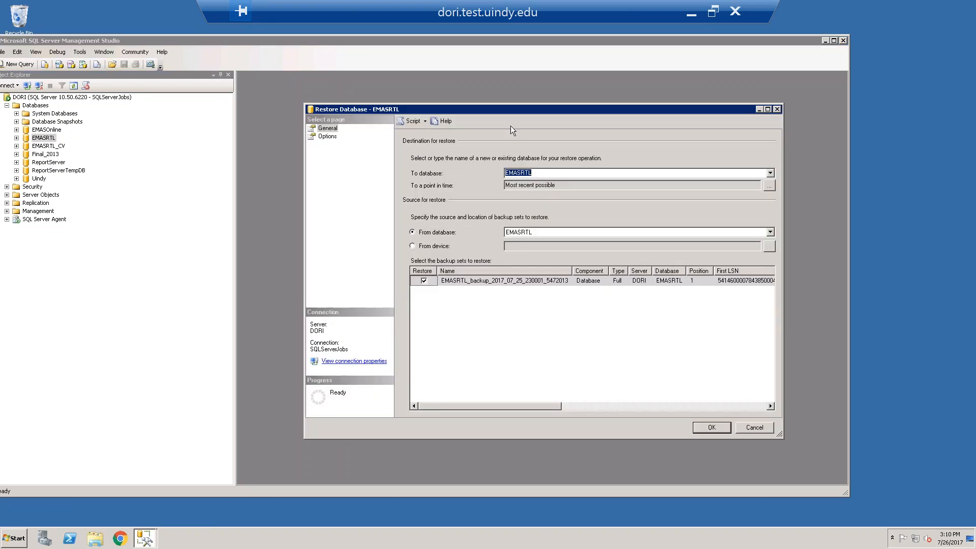
left_click_drag(521, 111, 429, 108)
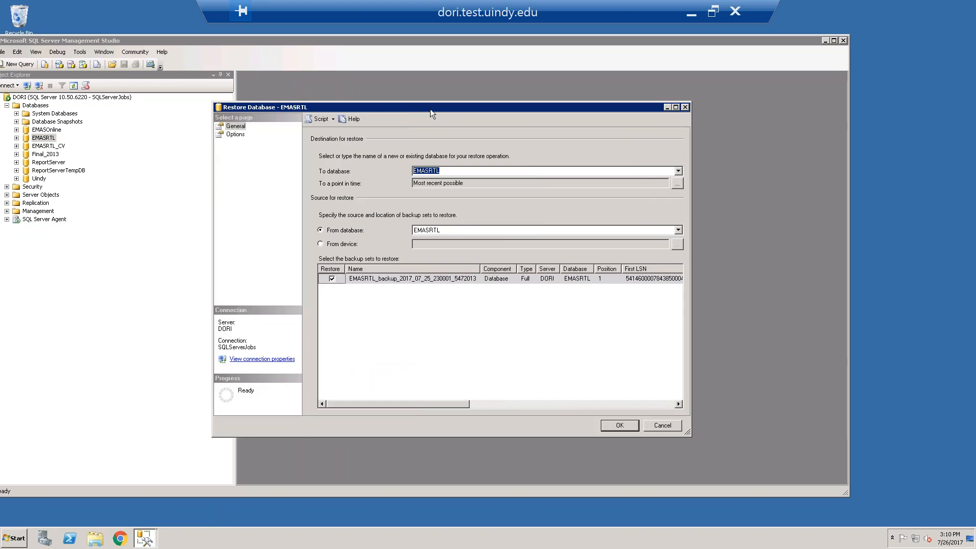
left_click_drag(318, 39, 356, 42)
left_click(145, 538)
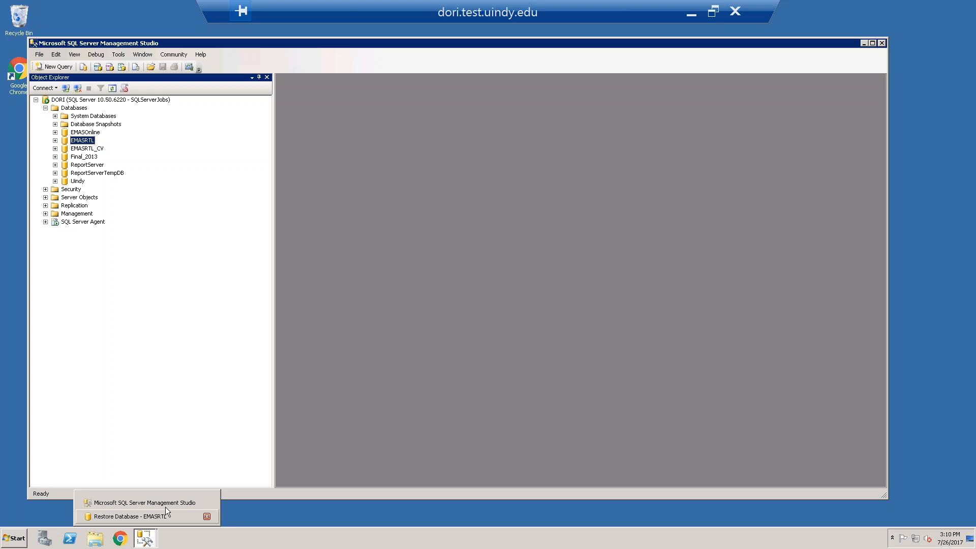
left_click(193, 498)
left_click(145, 539)
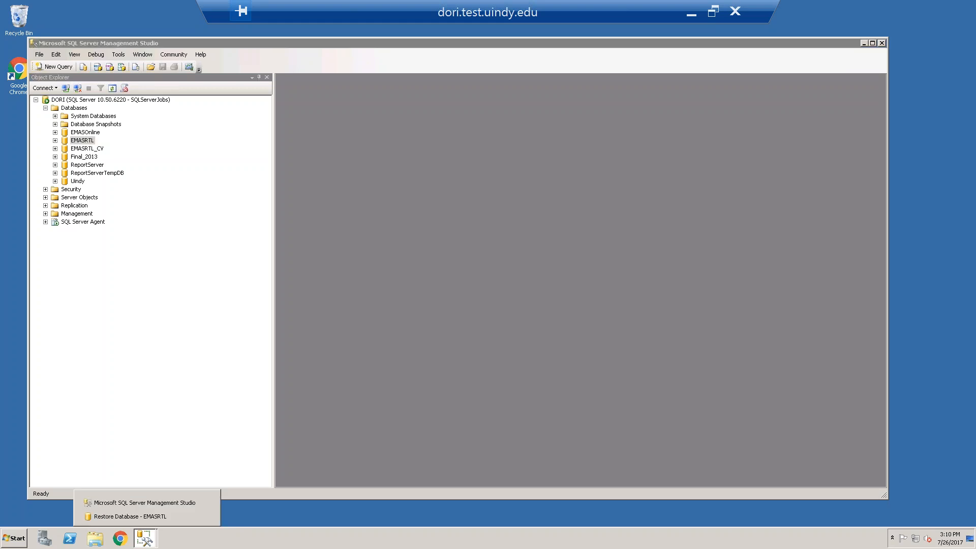
left_click(157, 513)
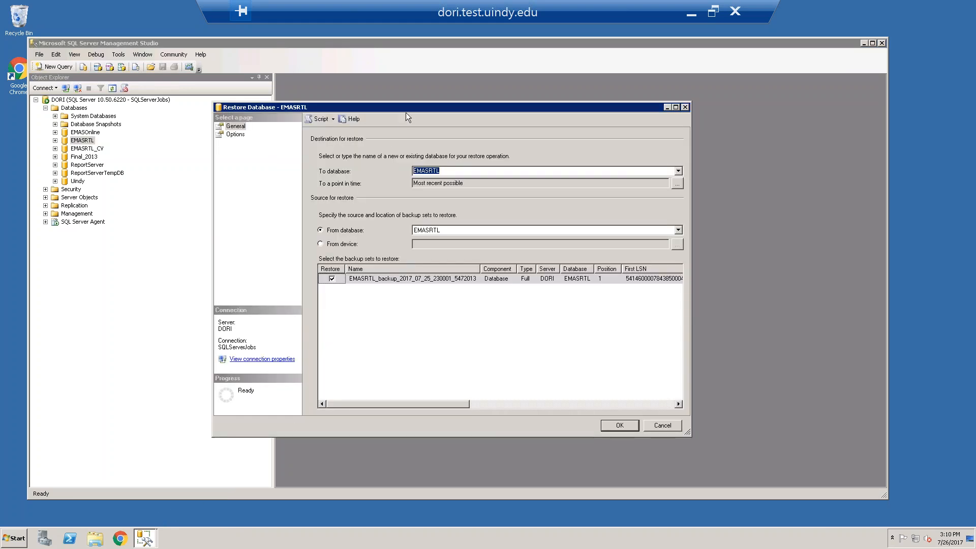
left_click_drag(405, 110, 431, 111)
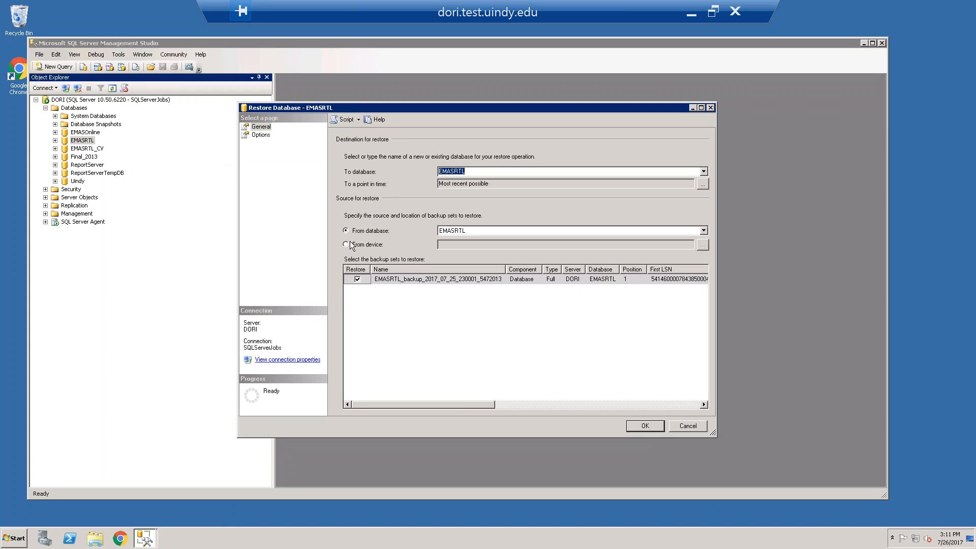
left_click(699, 427)
Delete the EMASRTL database from DORI while keeping its backup and restore history information
right_click(88, 144)
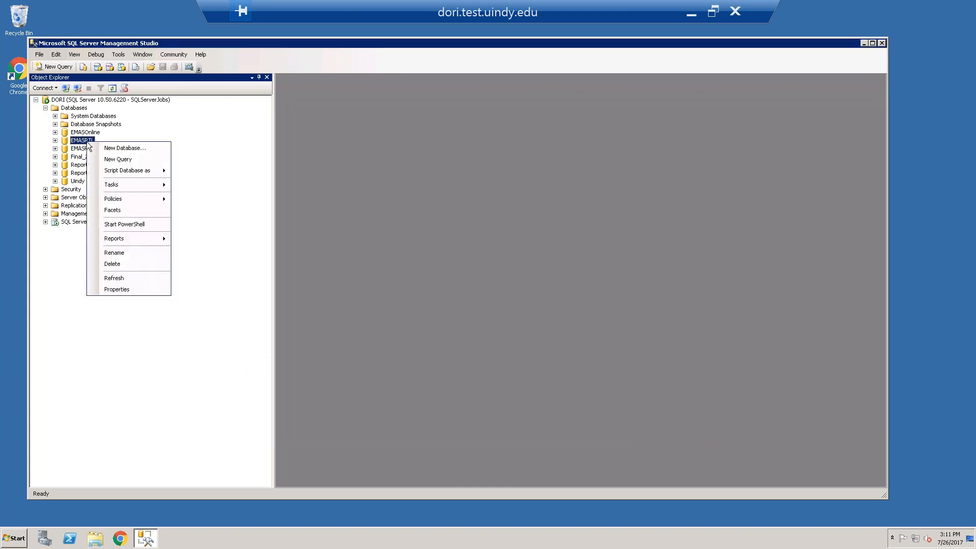
left_click(124, 263)
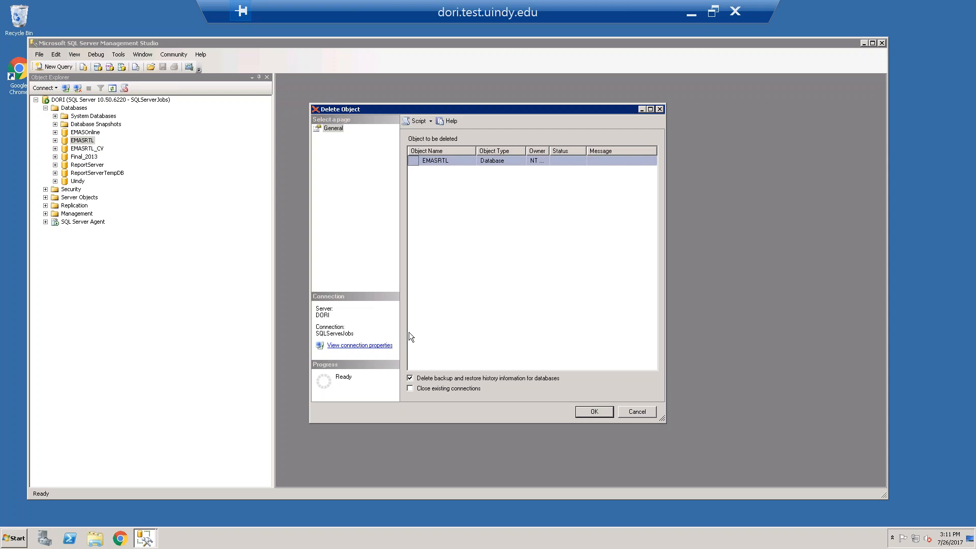
left_click(410, 378)
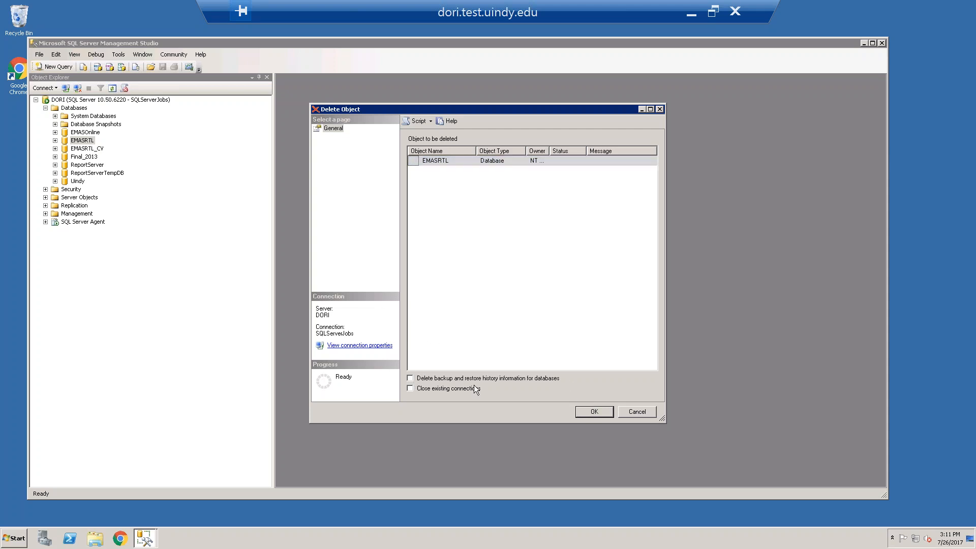
left_click(594, 411)
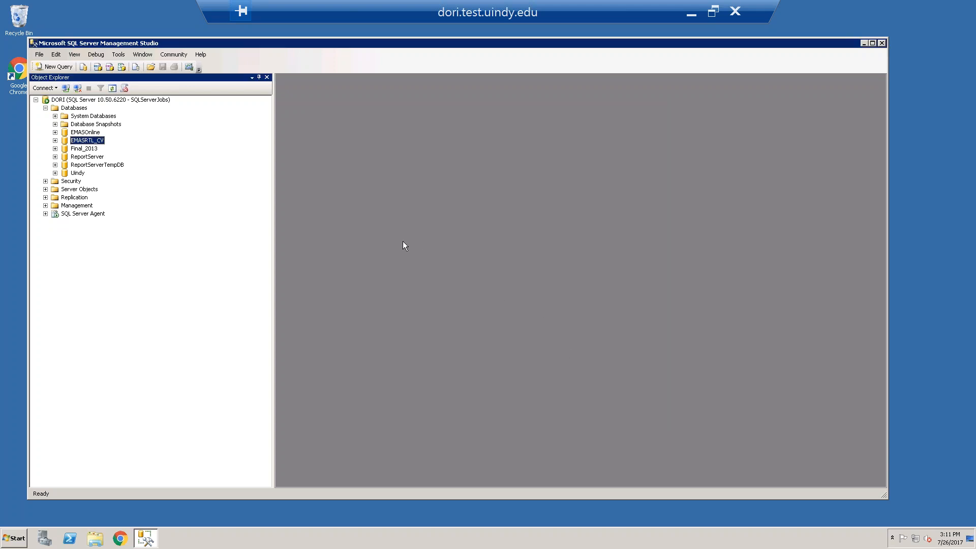
Open a new database restore for the Databases folder on DORI and set its source to a device
right_click(80, 142)
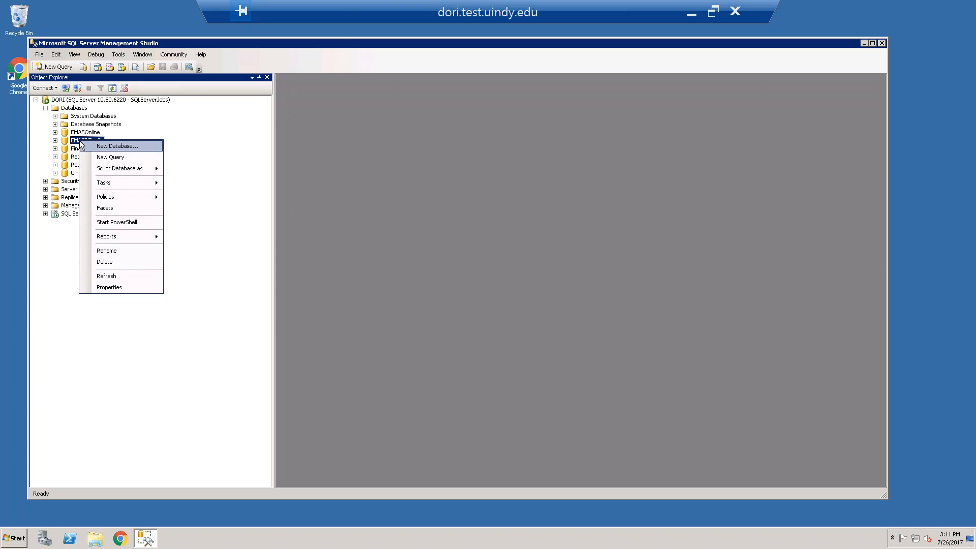
right_click(75, 108)
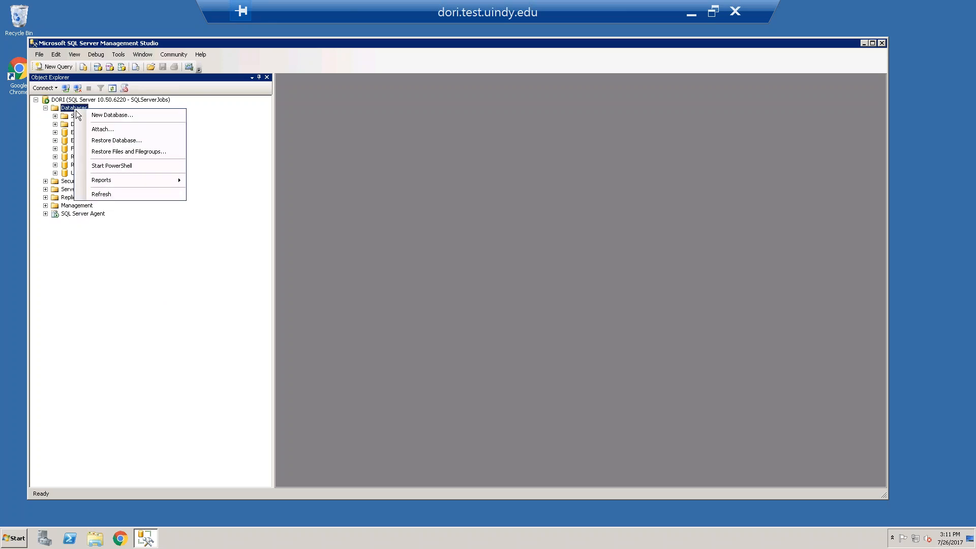
left_click(114, 143)
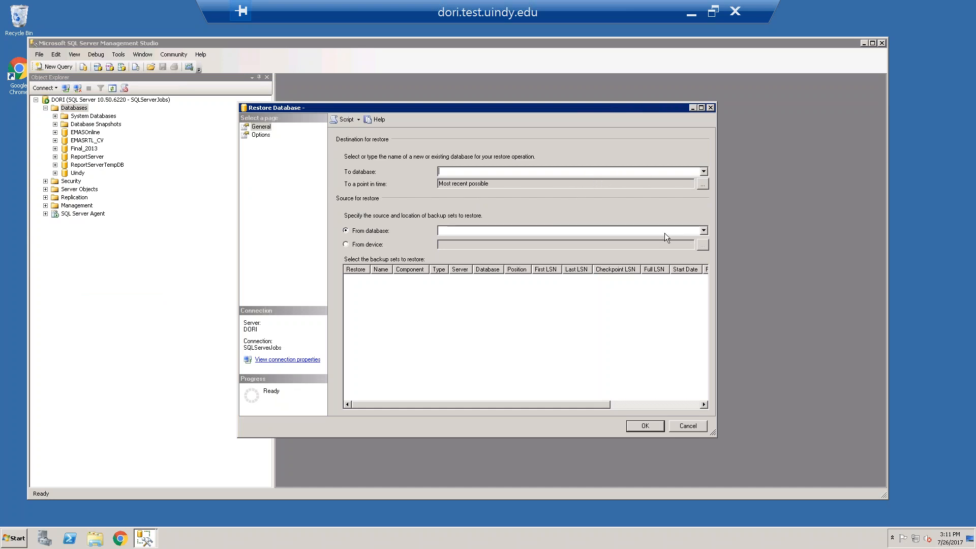
left_click(363, 244)
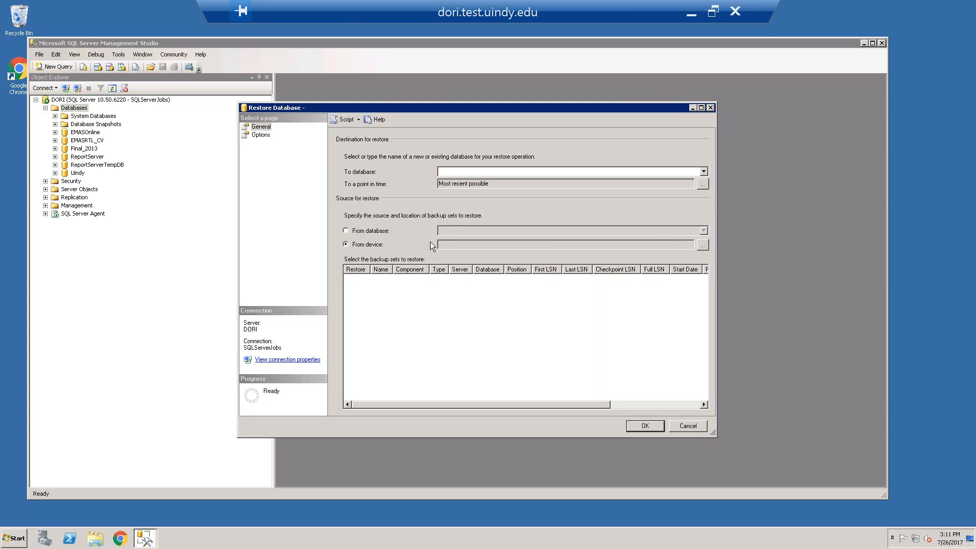
Add EMASRTL_backup_2017_07_24_230012_6355340.bak from E:\SQLBackups as the restore's backup file
left_click(706, 246)
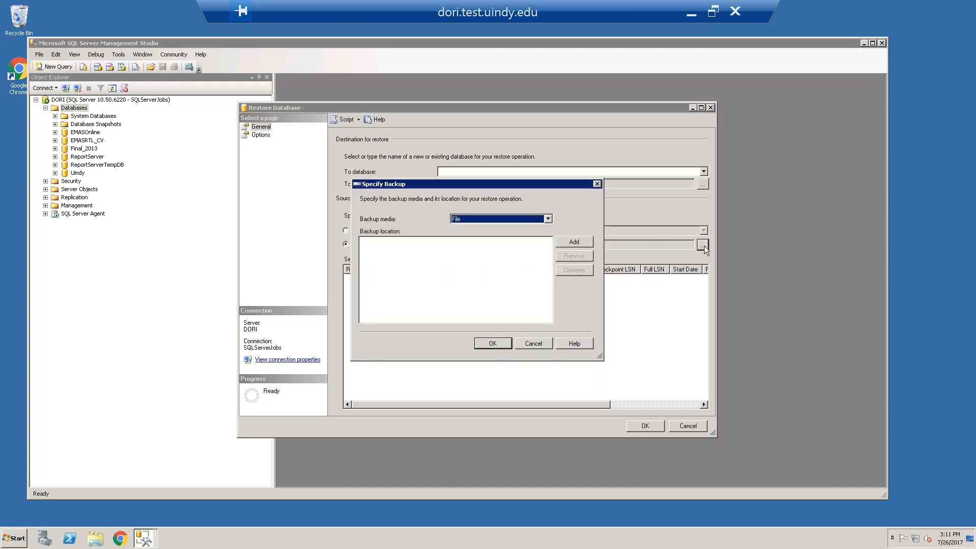
left_click(580, 244)
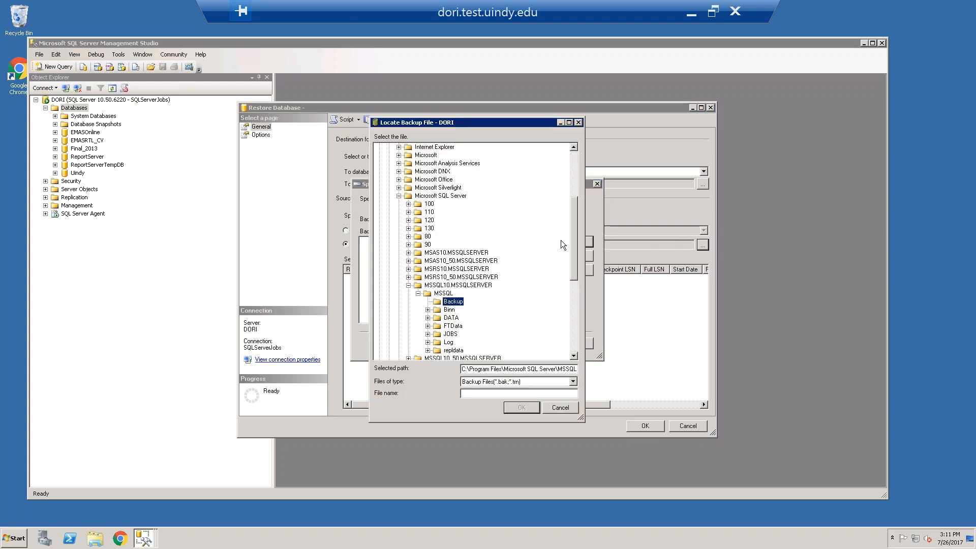
scroll(569, 218, "up", 5)
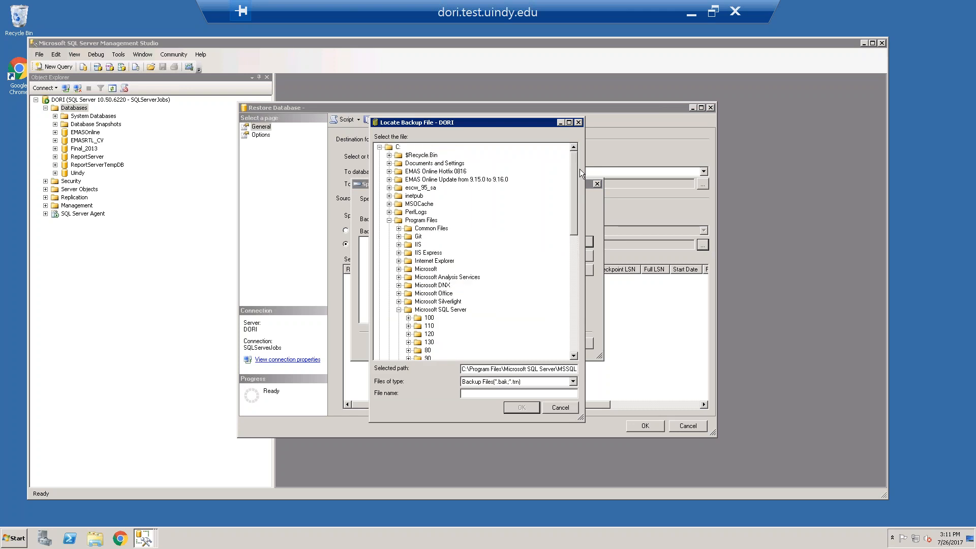
left_click(379, 147)
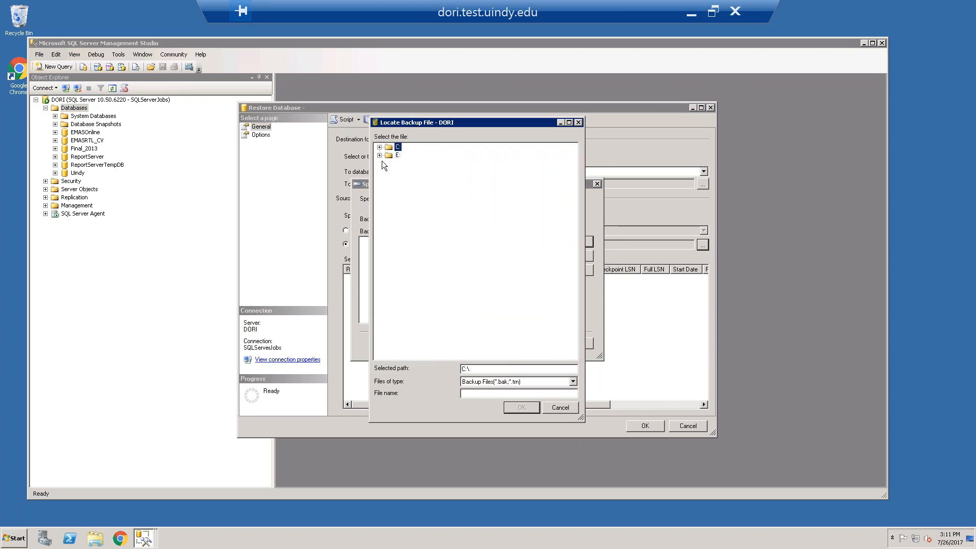
left_click(380, 155)
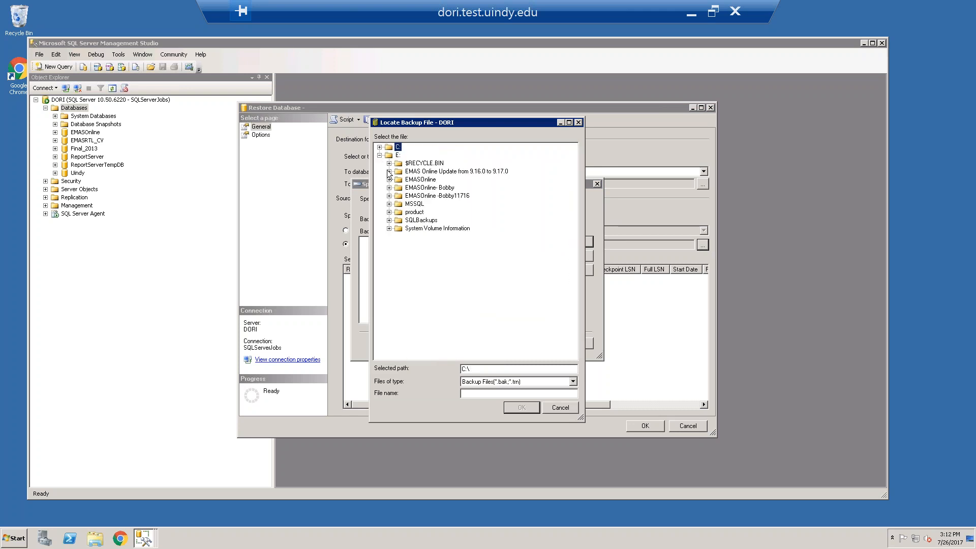
left_click(389, 220)
left_click(436, 237)
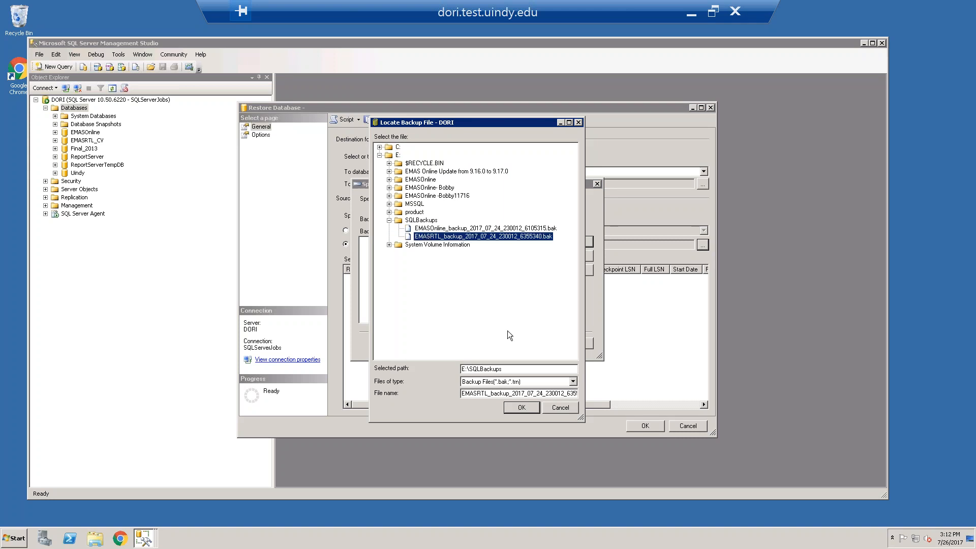
left_click(520, 406)
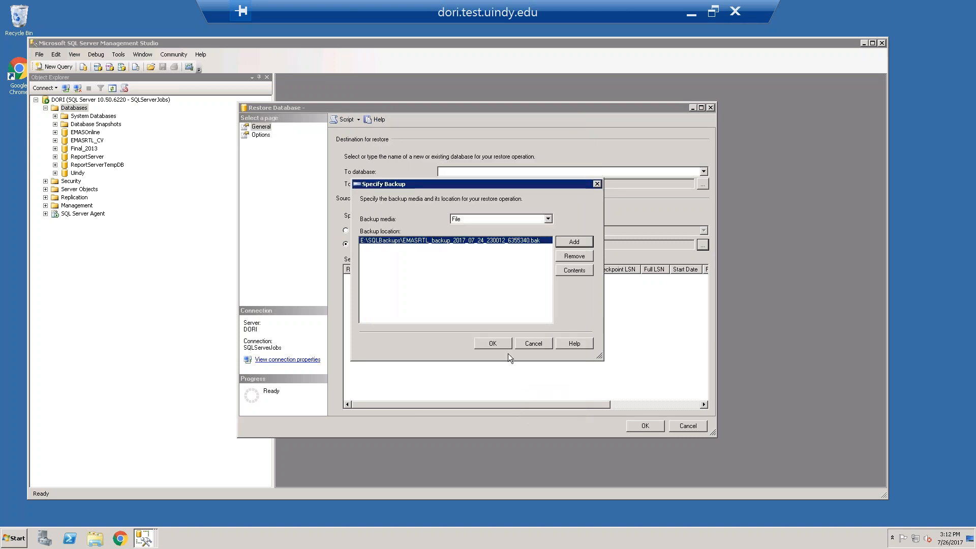
left_click(502, 346)
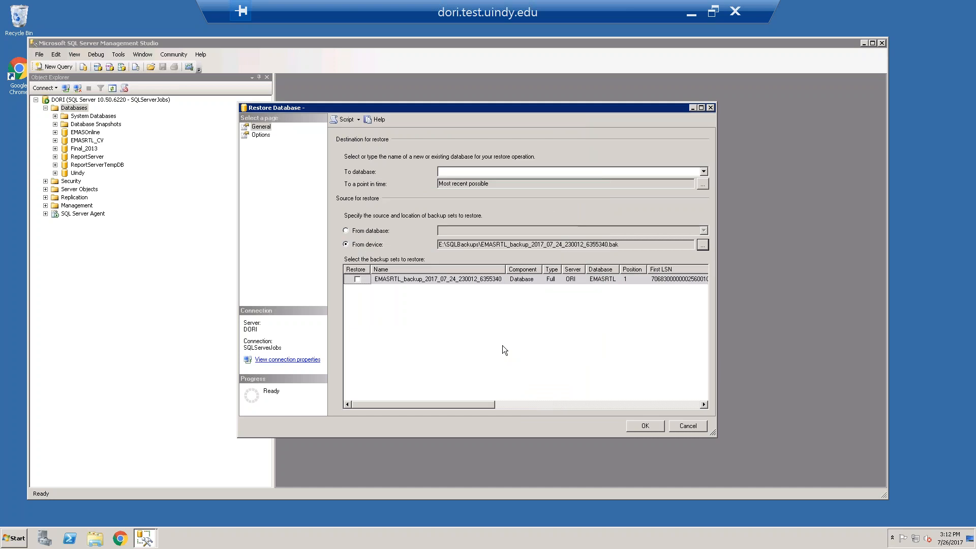
Mark the EMASRTL backup set for restore, enter EMASRTL as the destination database and run the restore
left_click(357, 279)
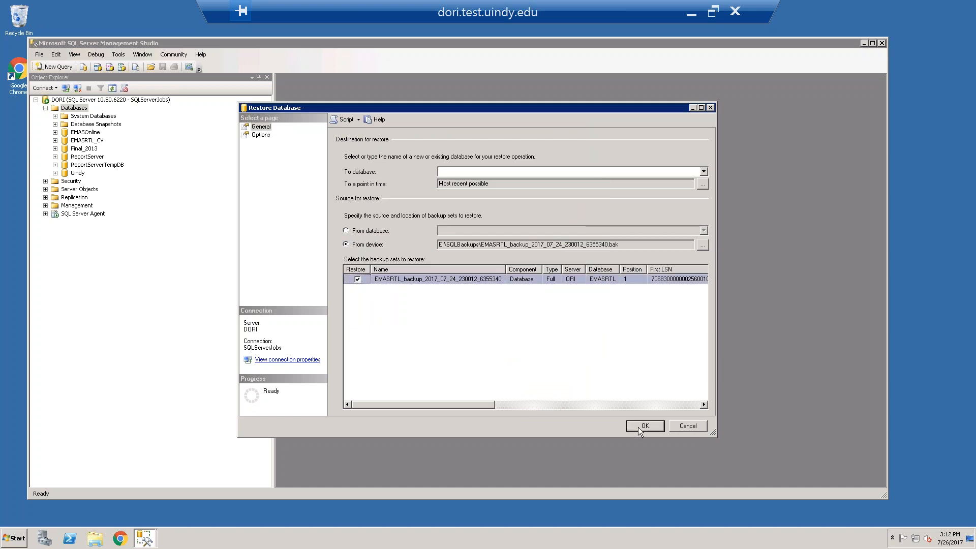
left_click(473, 173)
type("RMS")
key("BackSpace")
key("BackSpace")
key("BackSpace")
type("EMASRT")
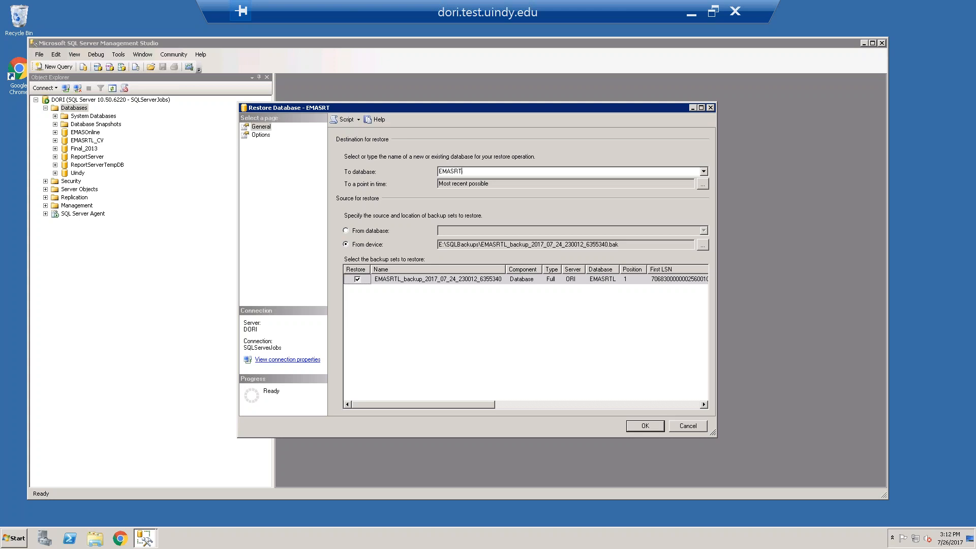
type("L")
left_click(645, 426)
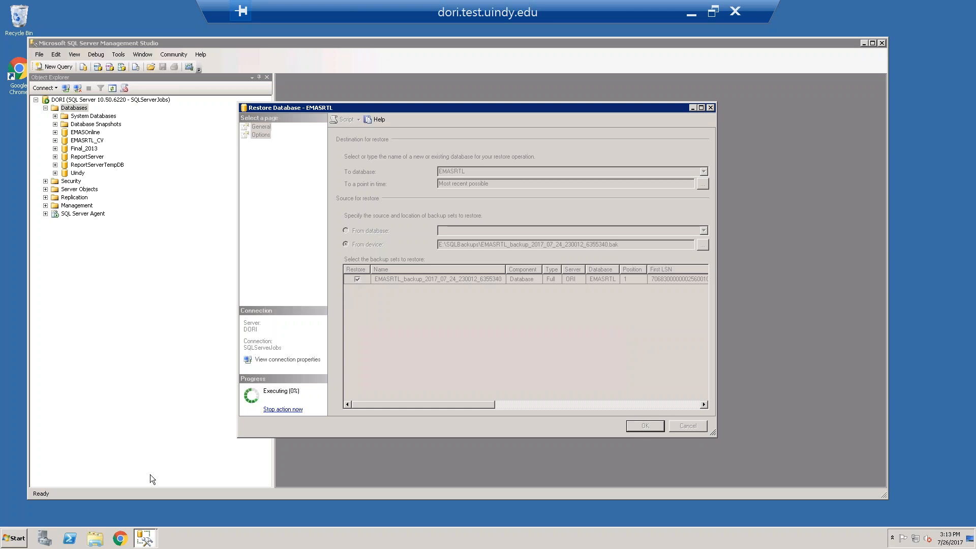
Open the admissions network drive (V:) in the file explorer and look through its folders as far as the EMAS ones
left_click(95, 540)
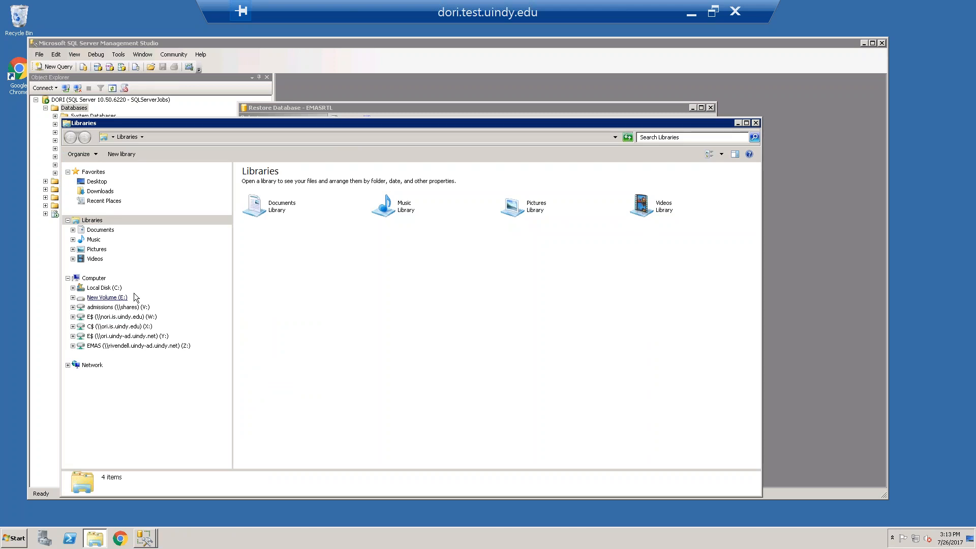
left_click(106, 310)
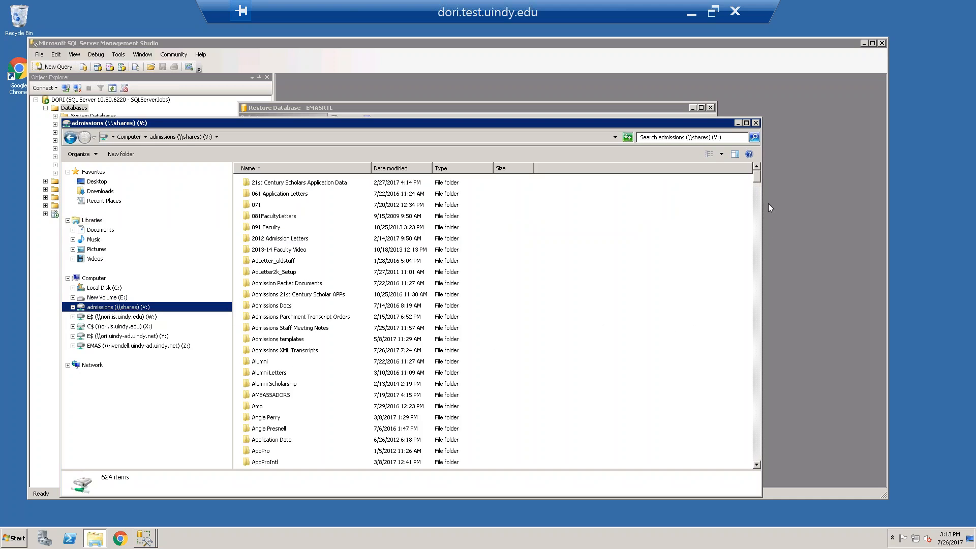
left_click_drag(757, 177, 758, 199)
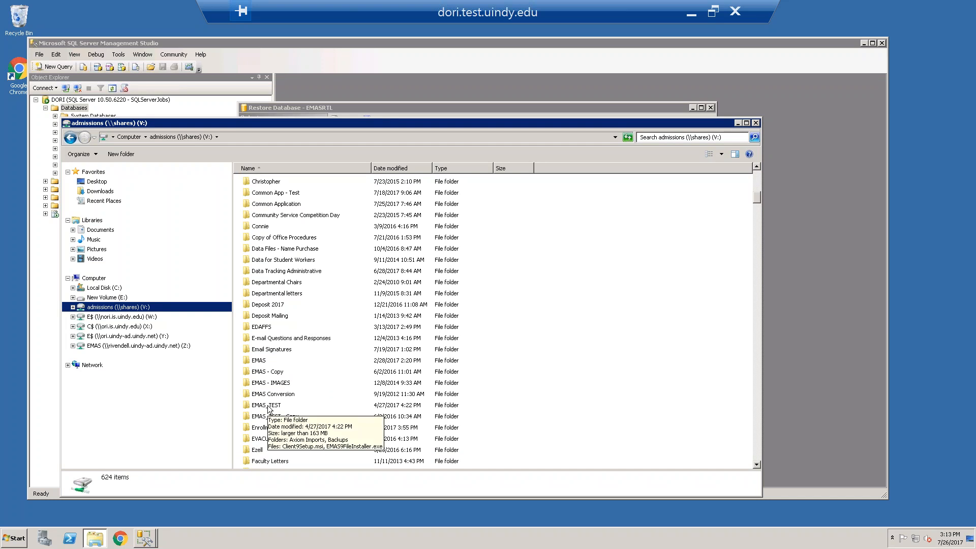
Minimize the remote session and the browser, and launch EMAS TEST from the local desktop
left_click(691, 12)
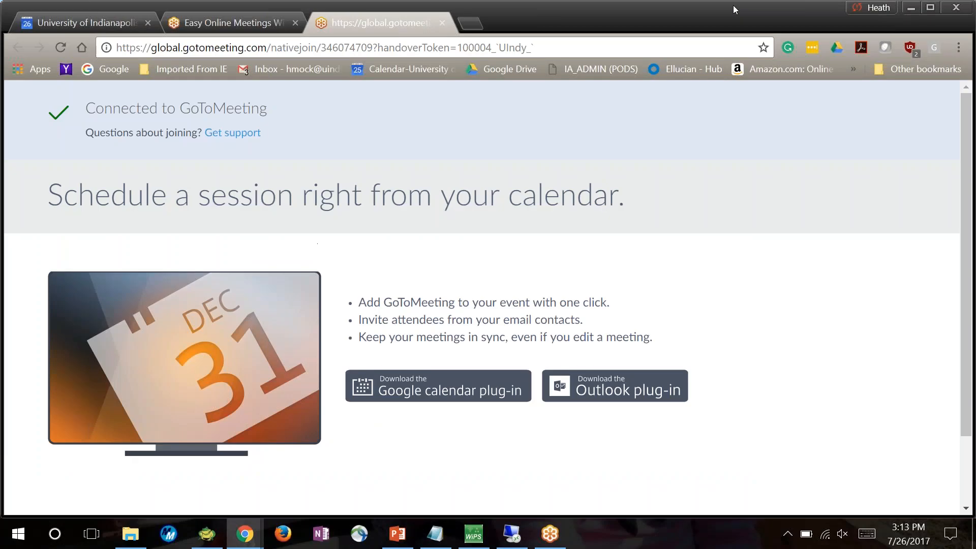
left_click(917, 6)
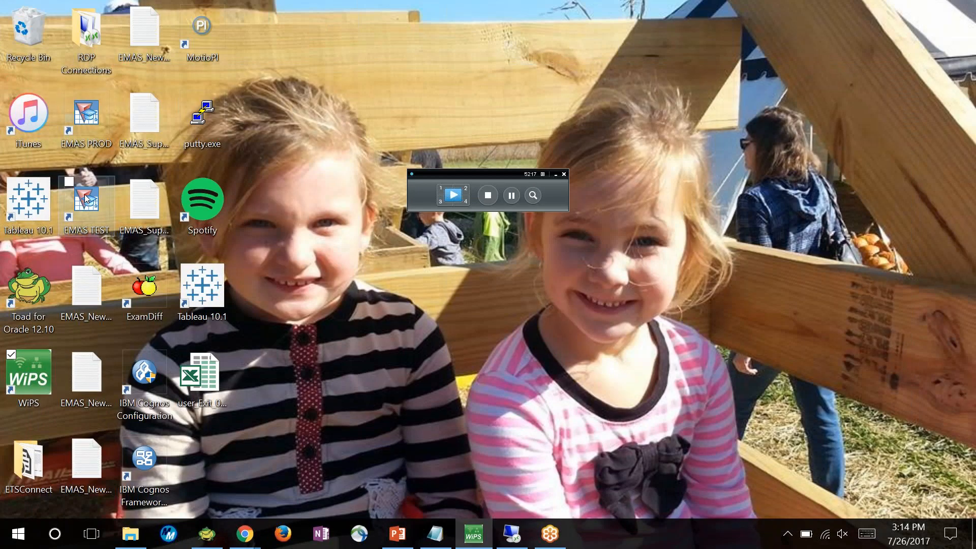
left_click(87, 205)
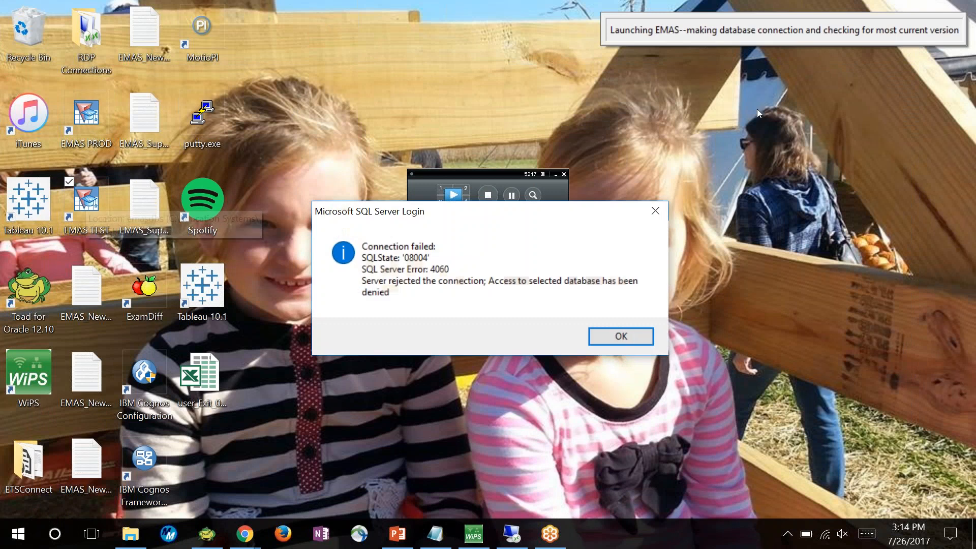
Dismiss the connection failure message, cancel the SQL Server login and close the EMAS error messages that follow
left_click(653, 213)
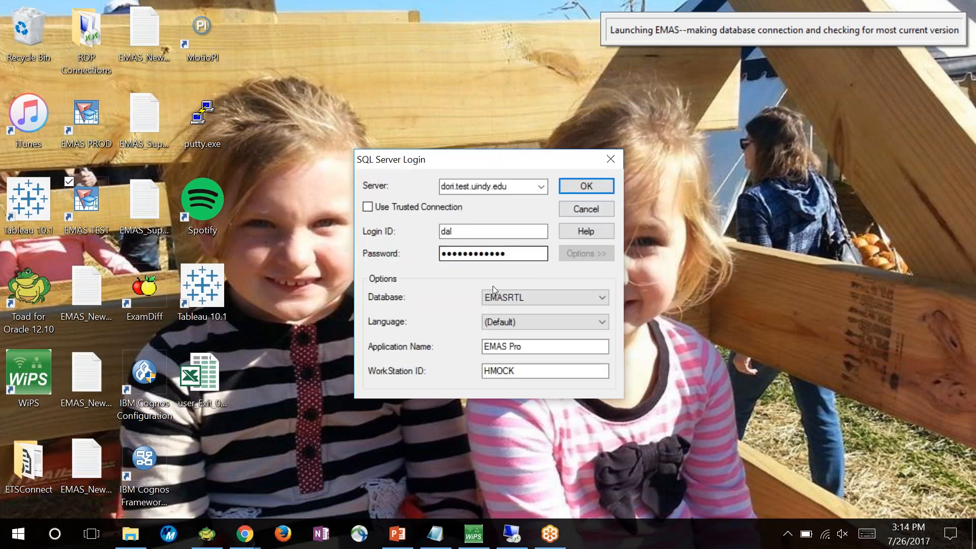
left_click(608, 160)
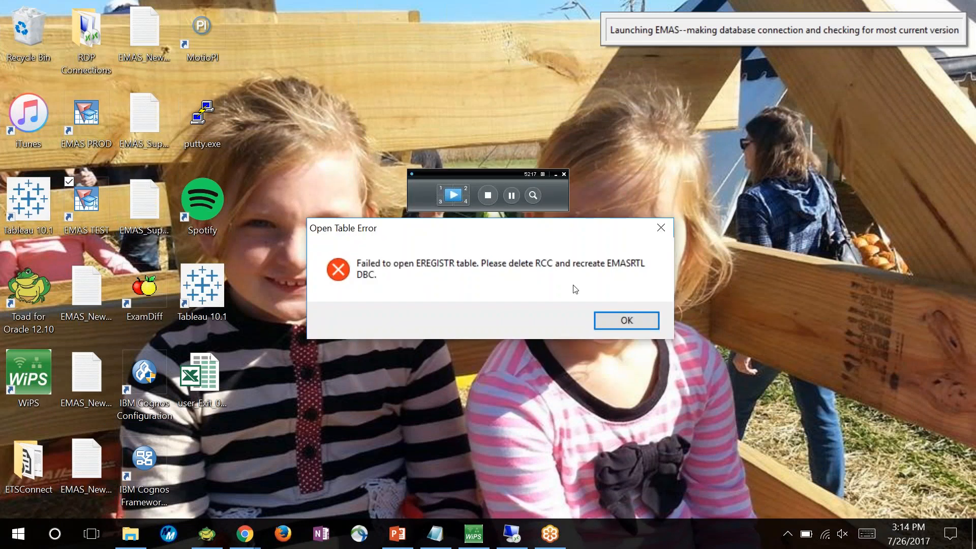
left_click(628, 319)
left_click(586, 320)
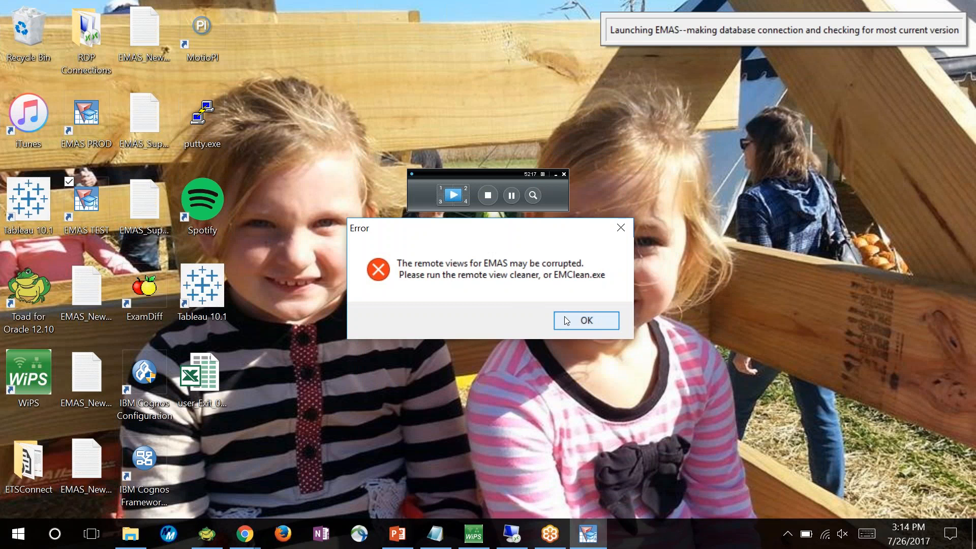
Check the full target path in the EMAS TEST desktop shortcut's properties, and close them without changes
right_click(92, 215)
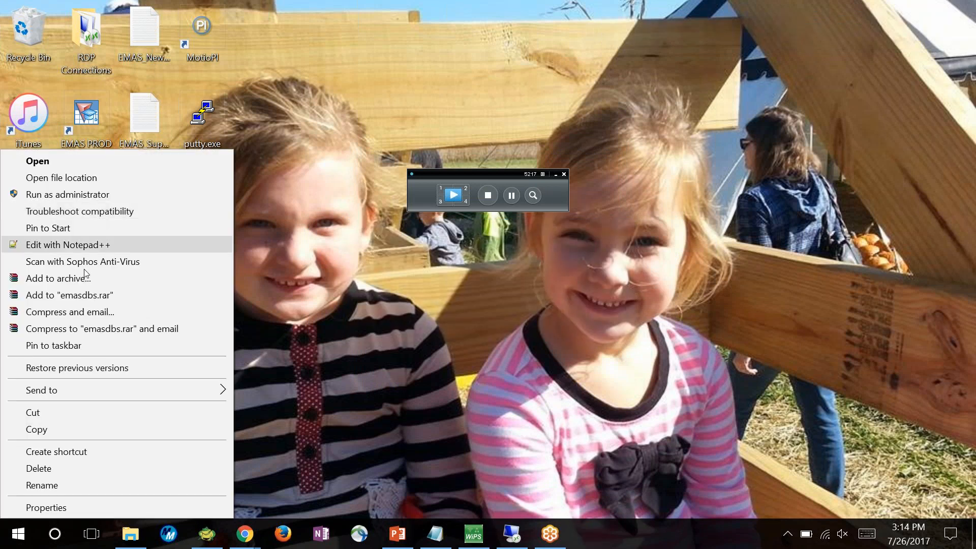
left_click(53, 506)
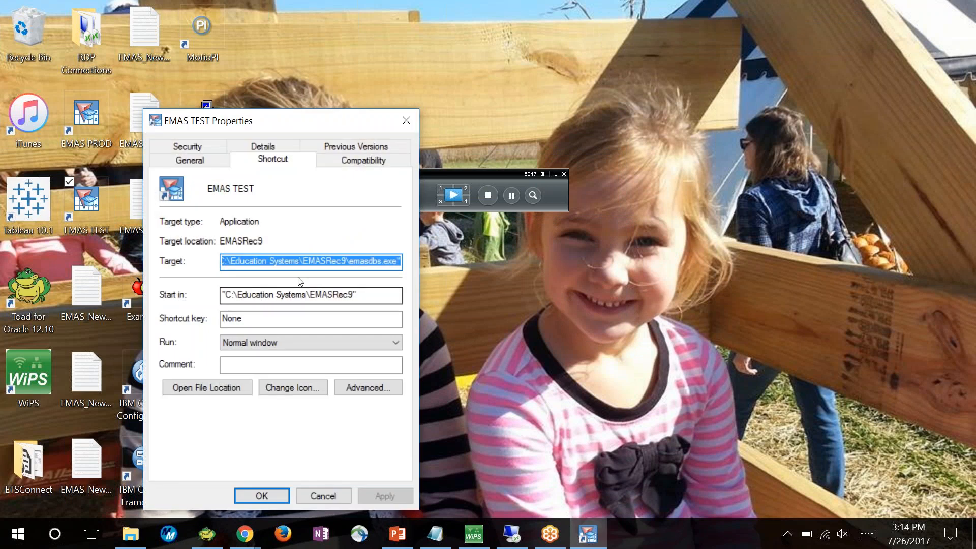
left_click_drag(331, 261, 191, 259)
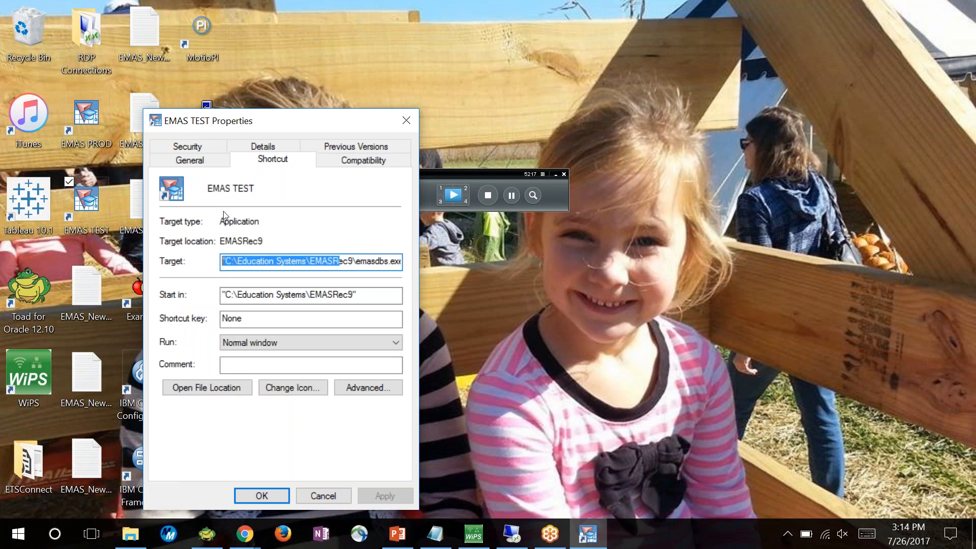
left_click(330, 496)
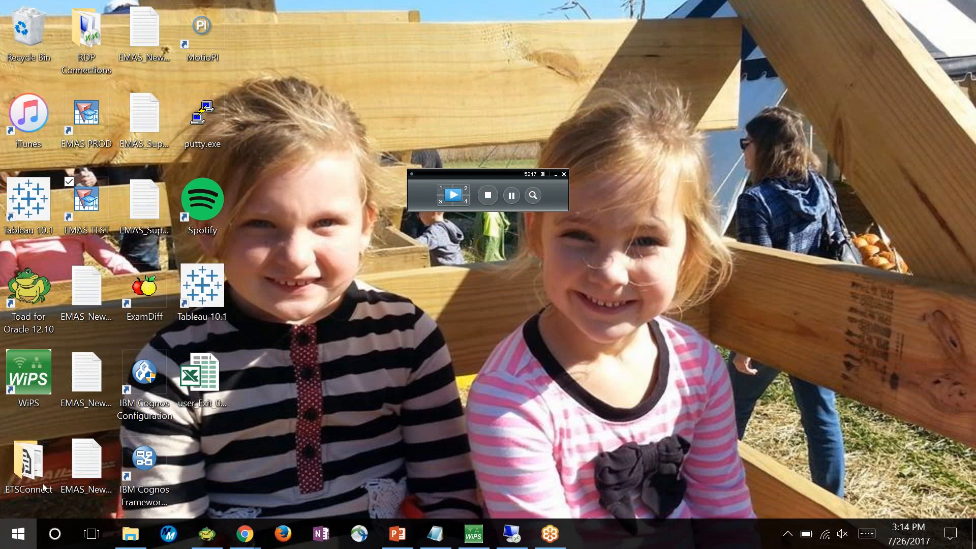
key("super")
scroll(104, 415, "down", 3)
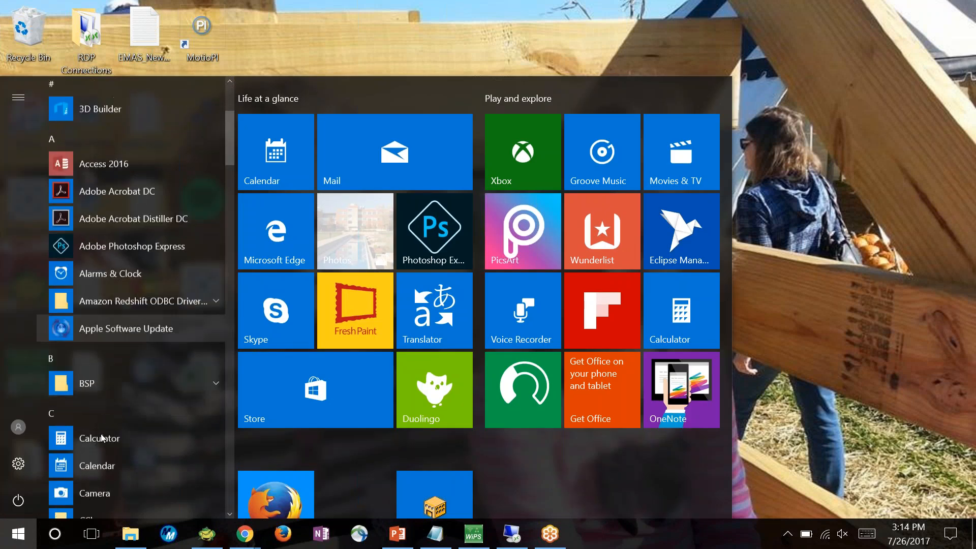
scroll(102, 438, "down", 2)
Open emas.config from C:\Education Systems\EMASRec9_Prod in Notepad++, examine its paths and database server, and minimize the editor
left_click(131, 533)
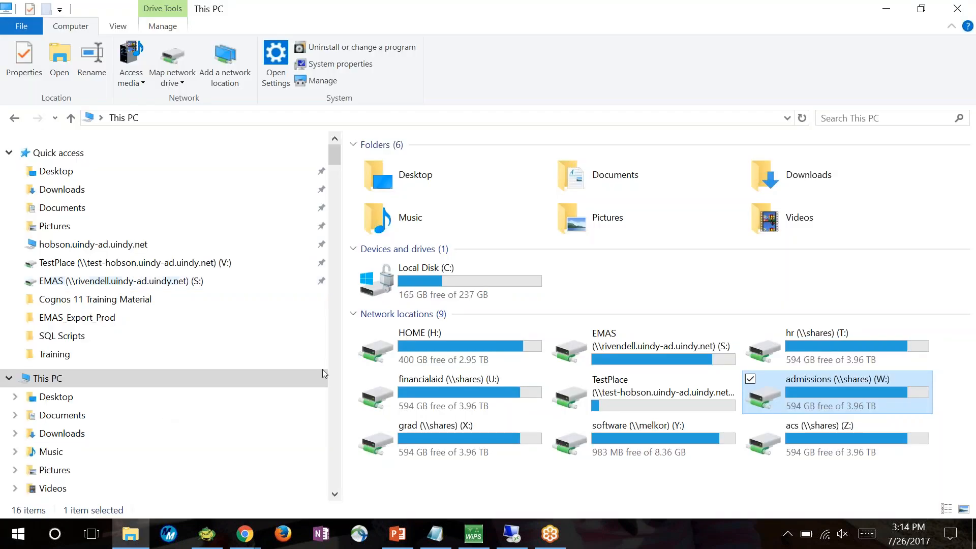
double_click(407, 280)
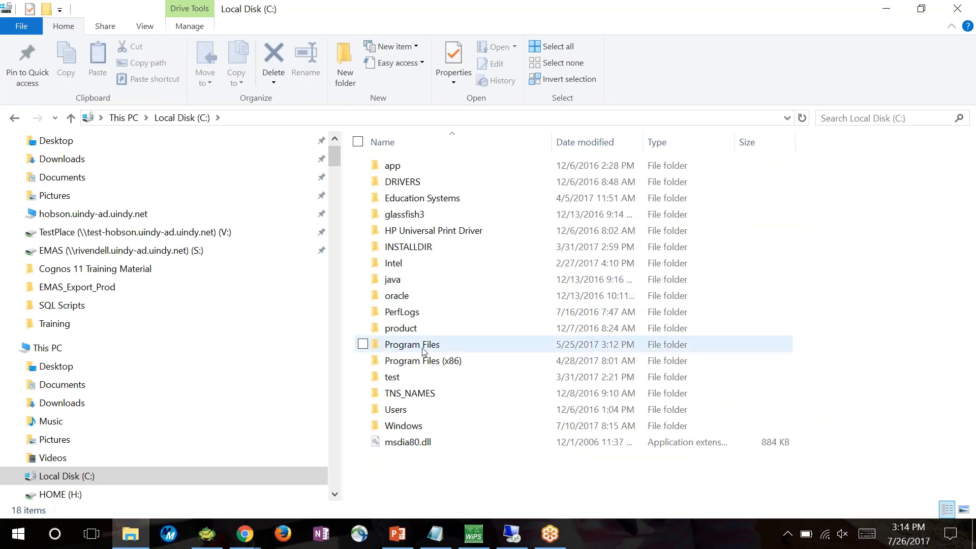
double_click(414, 198)
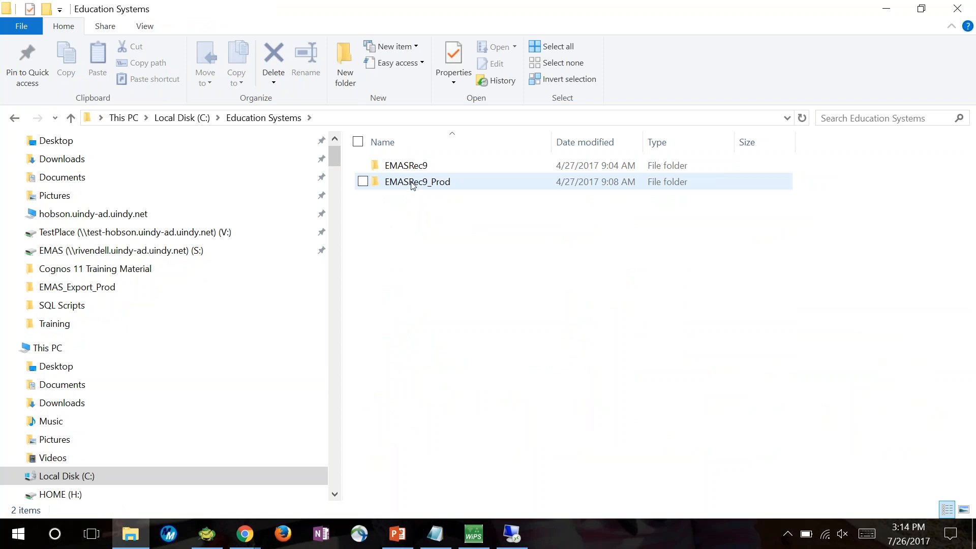
double_click(411, 184)
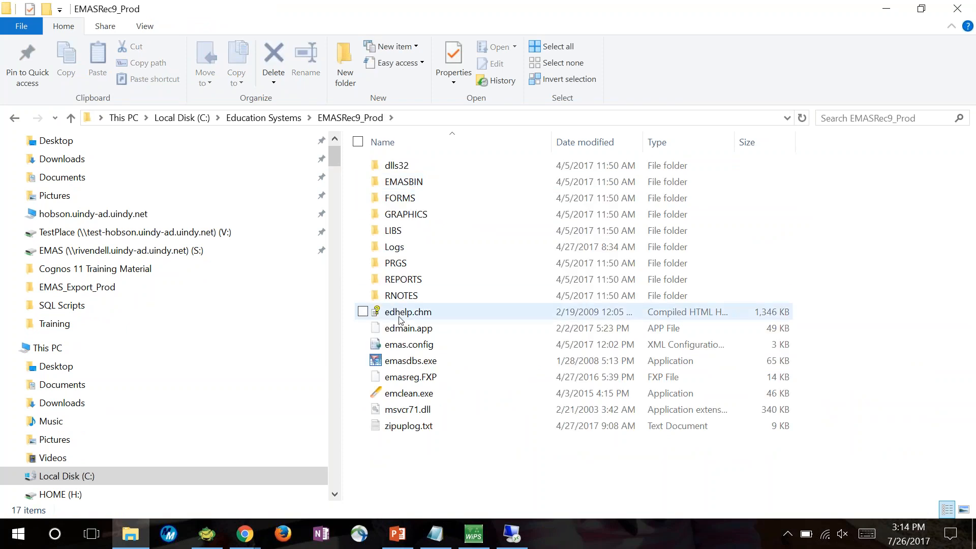
right_click(402, 346)
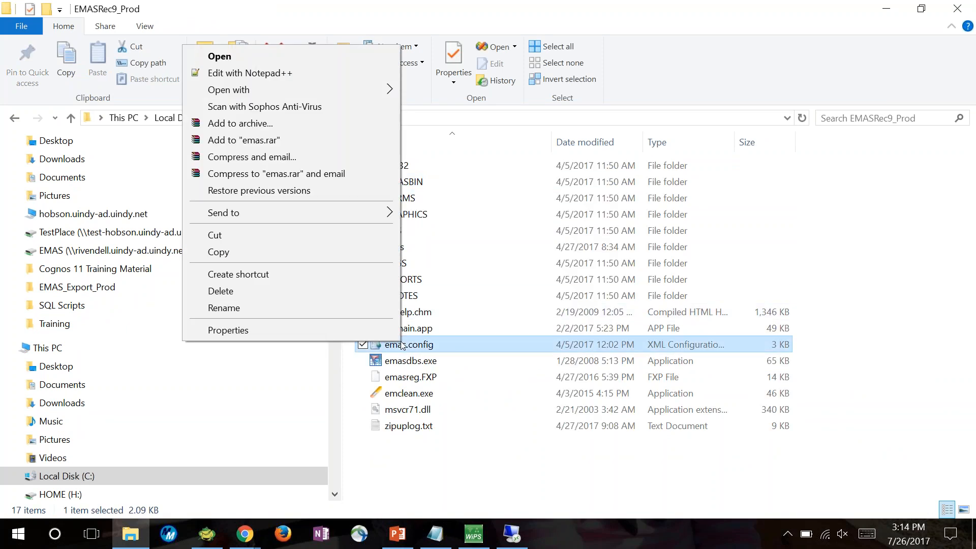
left_click(308, 72)
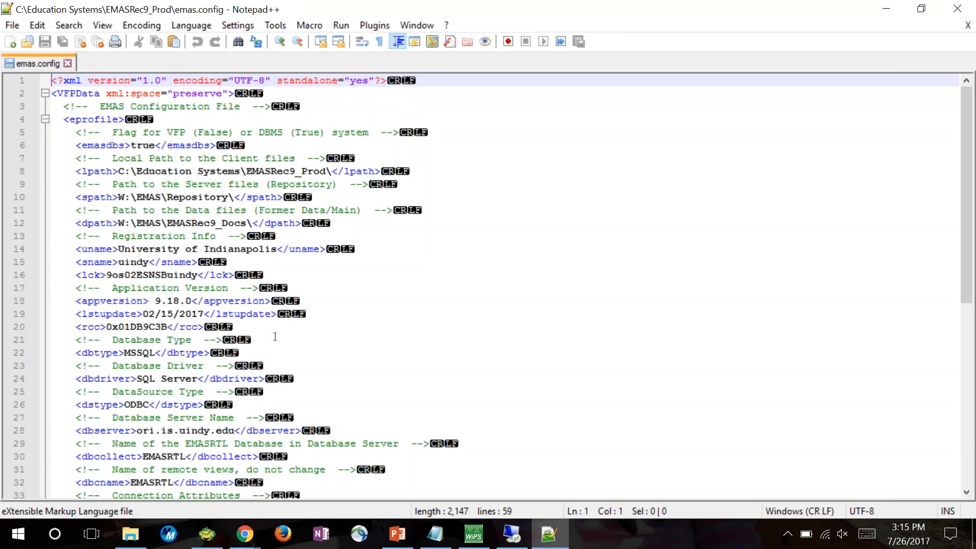
left_click(891, 12)
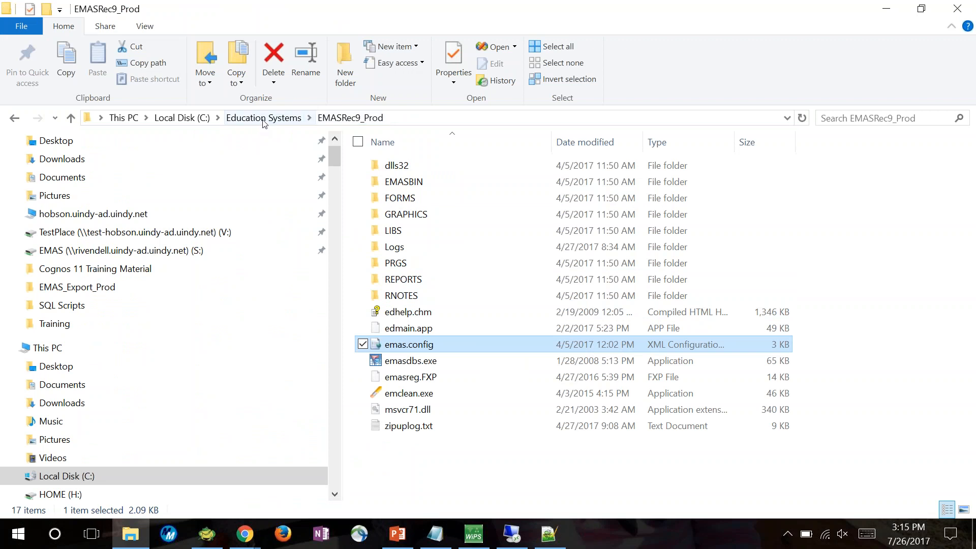
Open emas.config from the EMASRec9 folder in Notepad++ to examine its test paths and server, then close the file and minimize the editor
left_click(262, 120)
double_click(399, 166)
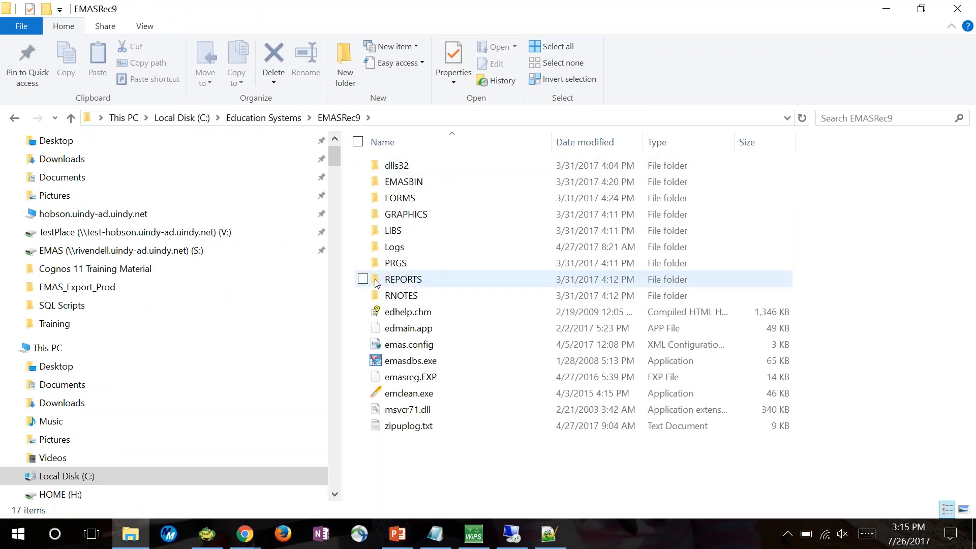
right_click(402, 348)
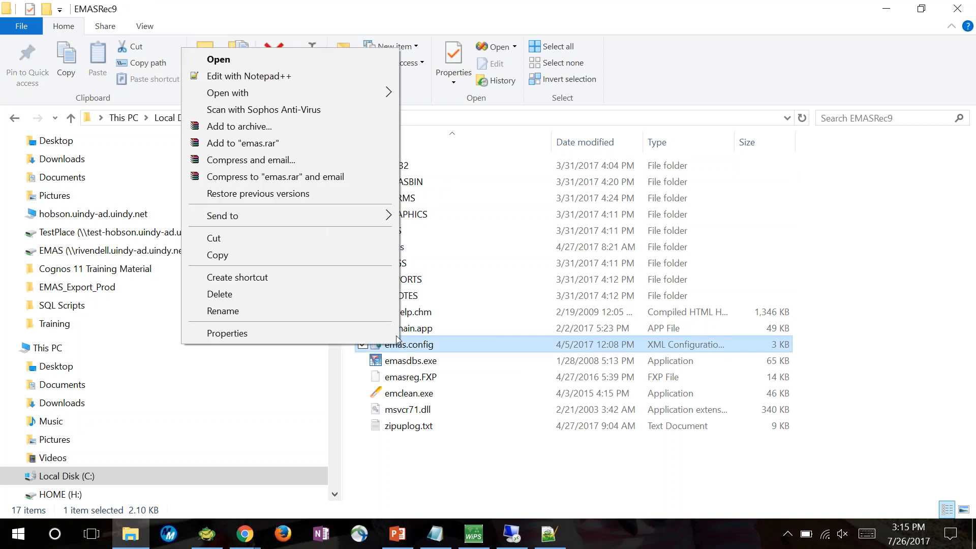
left_click(230, 77)
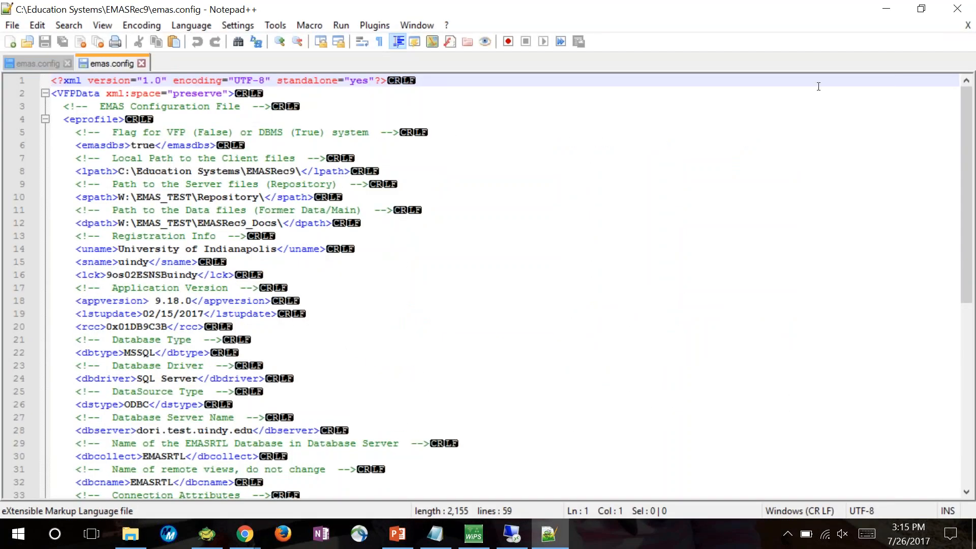
left_click(142, 63)
left_click(891, 13)
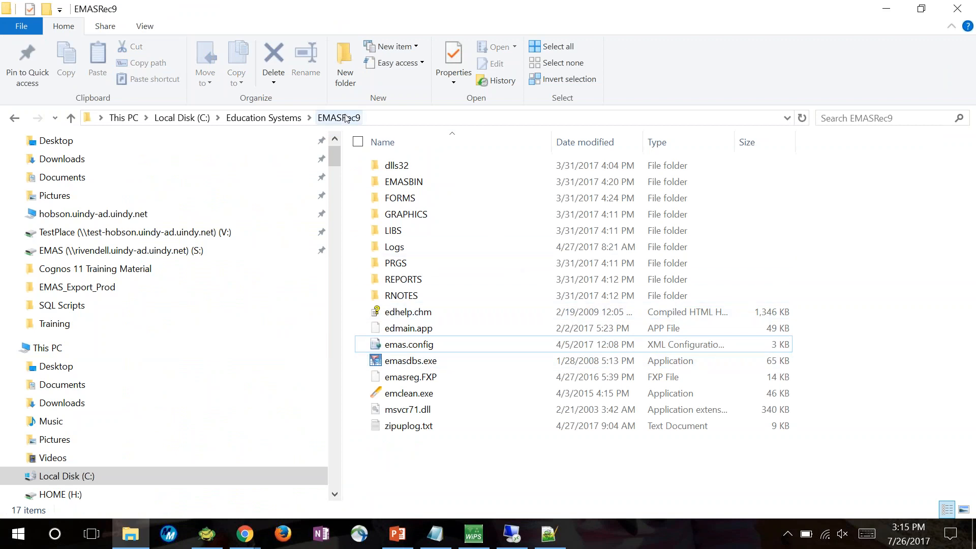
Duplicate the EMASRec9 folder inside the Education Systems folder
left_click(271, 118)
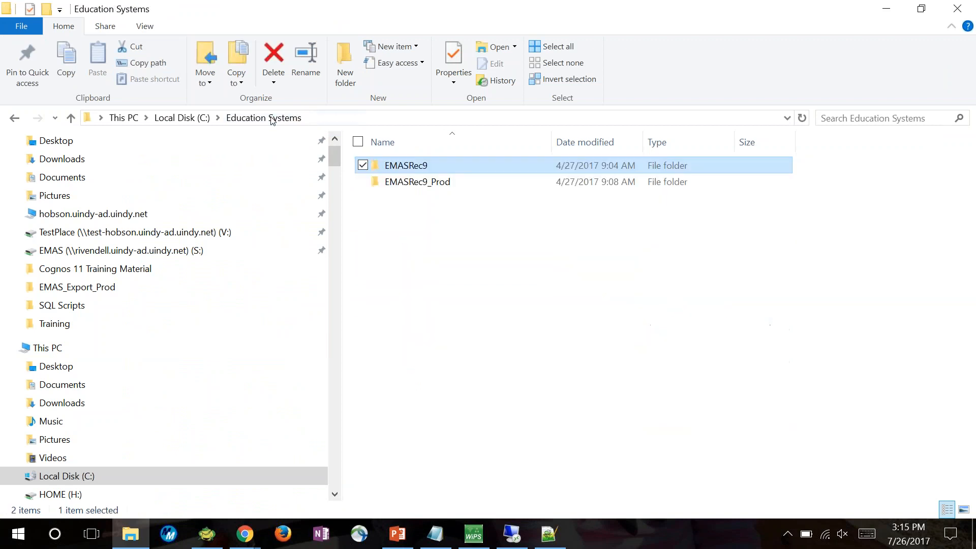
right_click(416, 171)
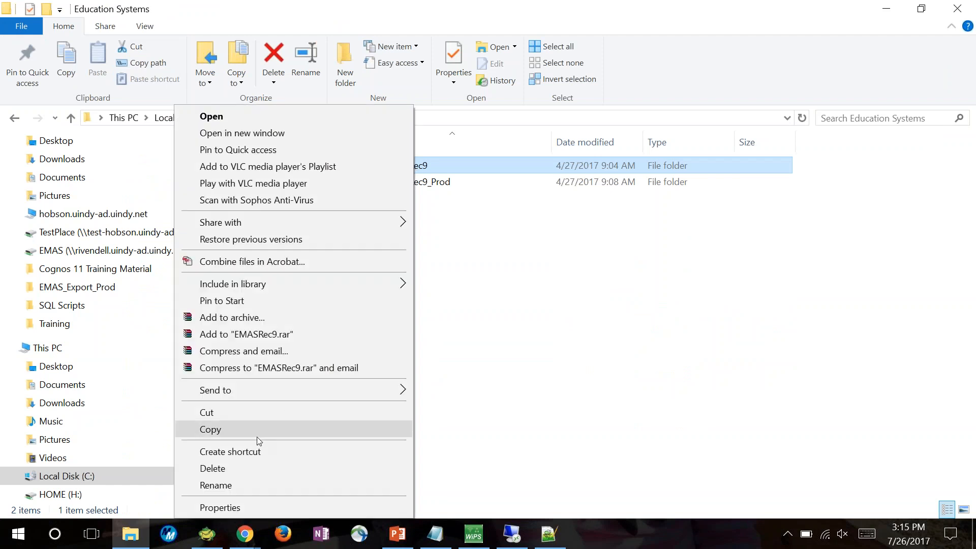
left_click(267, 428)
left_click(488, 352)
key("ctrl+v")
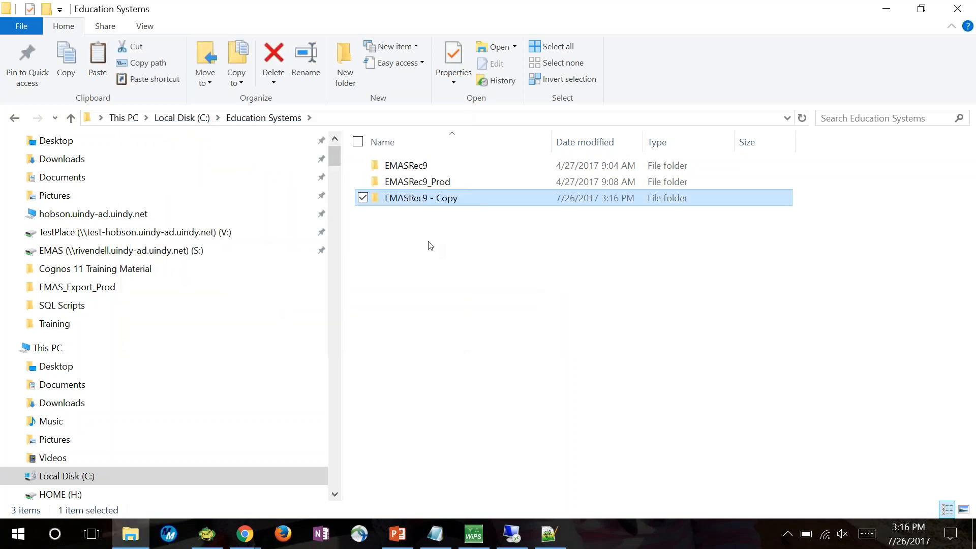
Delete the original EMASRec9 folder from Education Systems, keeping its copy, and minimize the file explorer
left_click(427, 208)
right_click(409, 167)
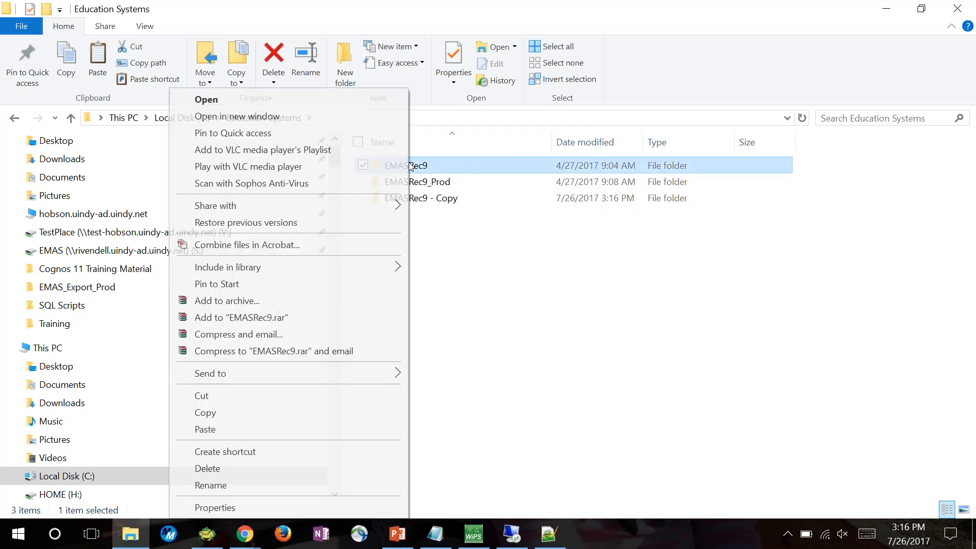
left_click(212, 474)
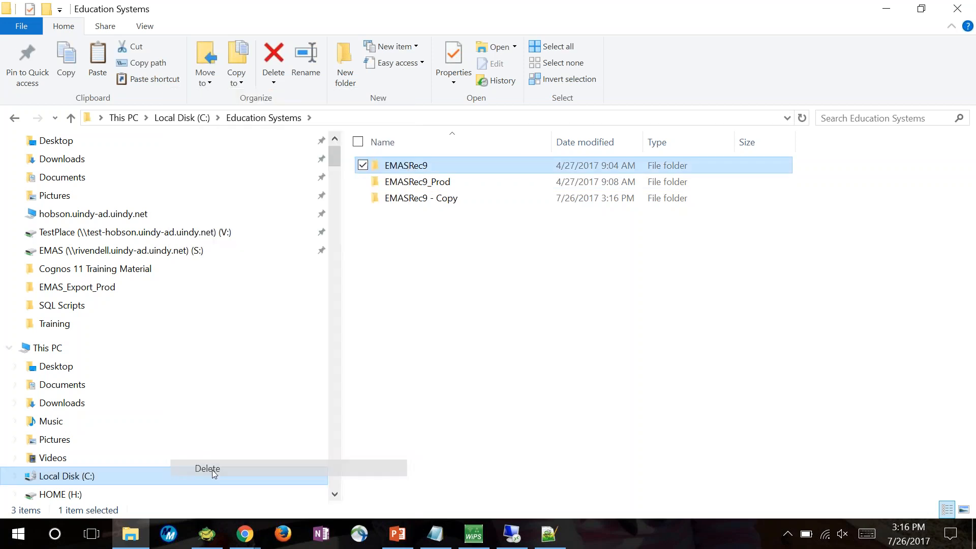
left_click(885, 8)
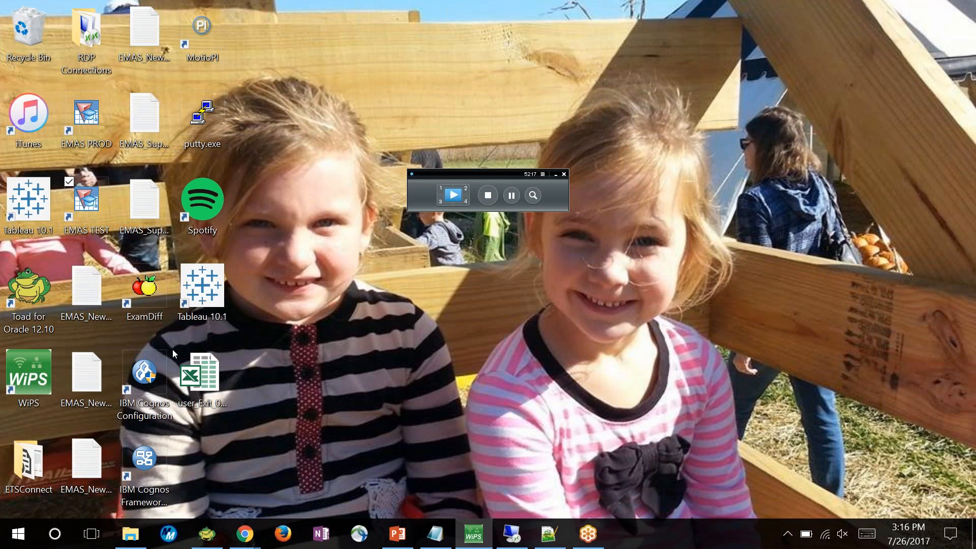
Bring the file explorer back and rename the copied EMASRec9 folder as EMASRec9_TEST
left_click(130, 533)
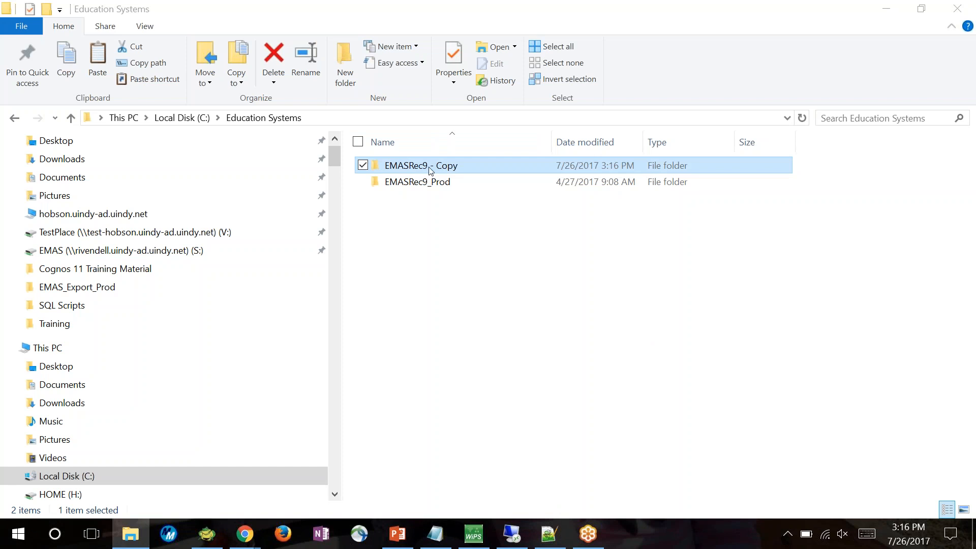
right_click(413, 170)
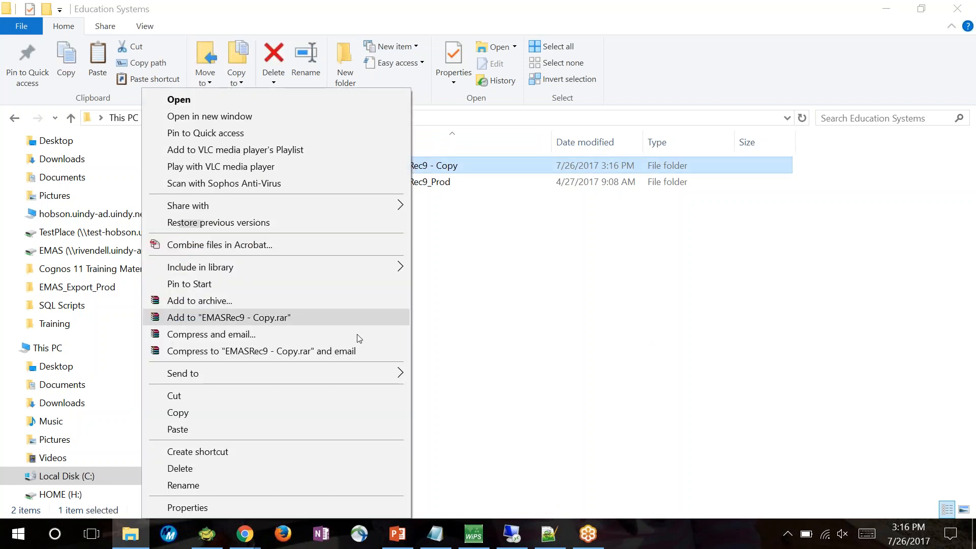
left_click(304, 485)
left_click(474, 167)
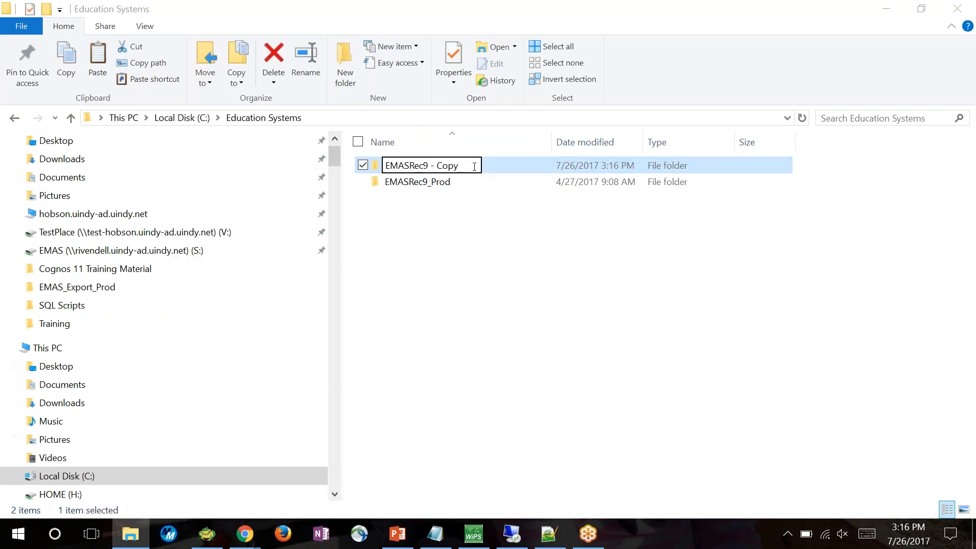
key("BackSpace")
key("BackSpace")
key("BackSpace")
key("BackSpace")
key("BackSpace")
key("BackSpace")
key("BackSpace")
type("_TEST")
double_click(450, 166)
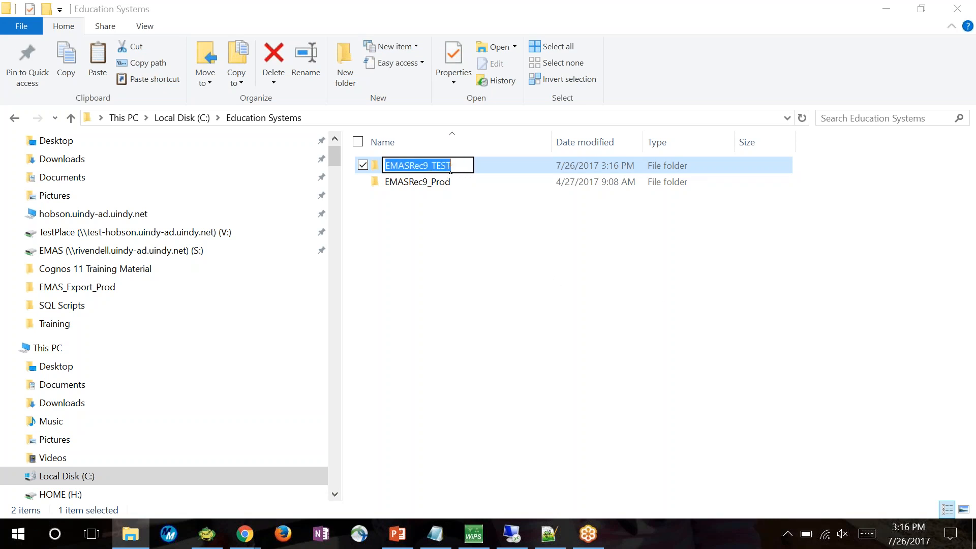
left_click(403, 178)
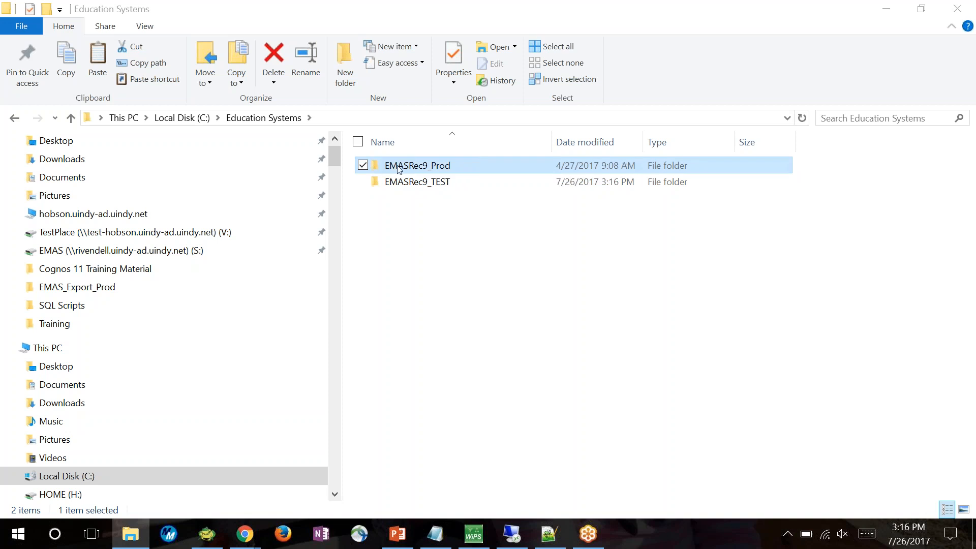
Open the emas.config file from the EMASRec9_TEST folder for editing in Notepad++
double_click(403, 181)
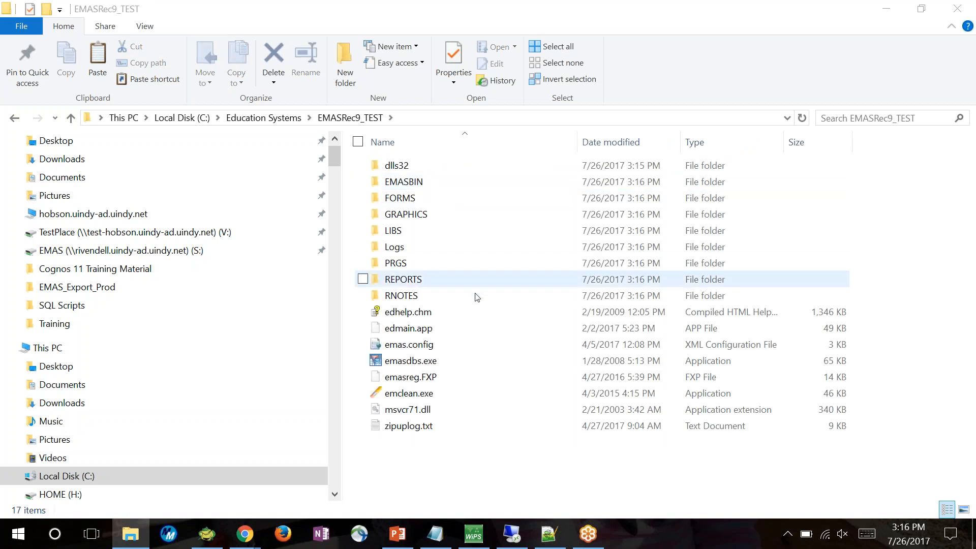
left_click(399, 345)
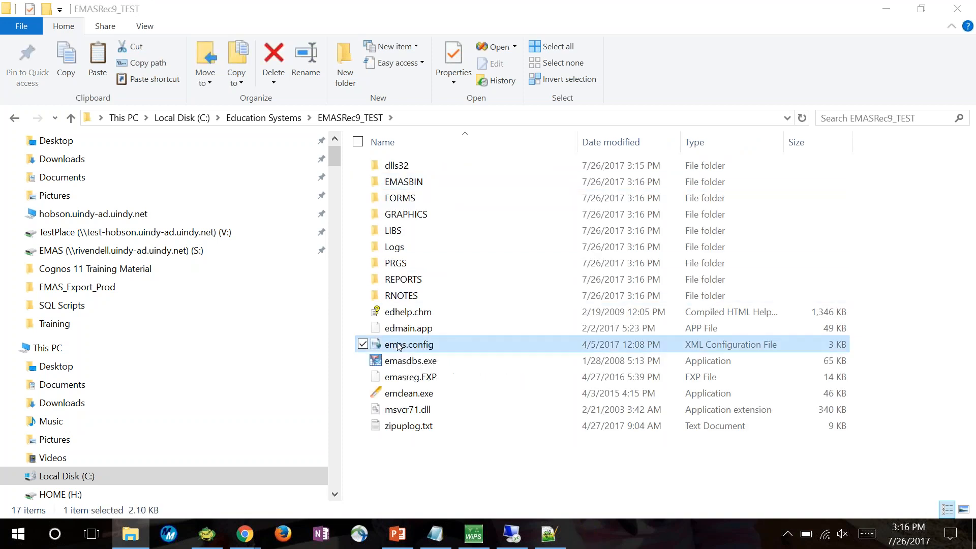
right_click(399, 345)
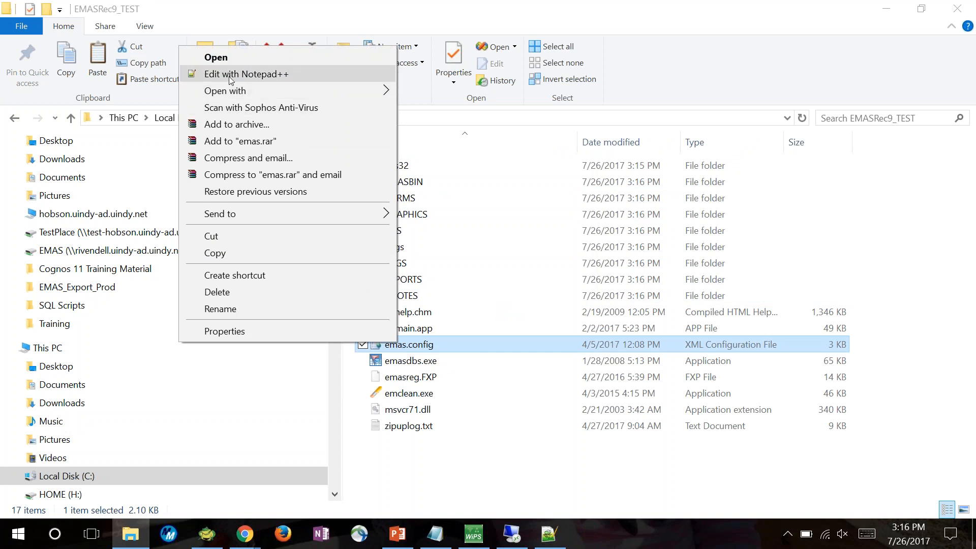
left_click(244, 74)
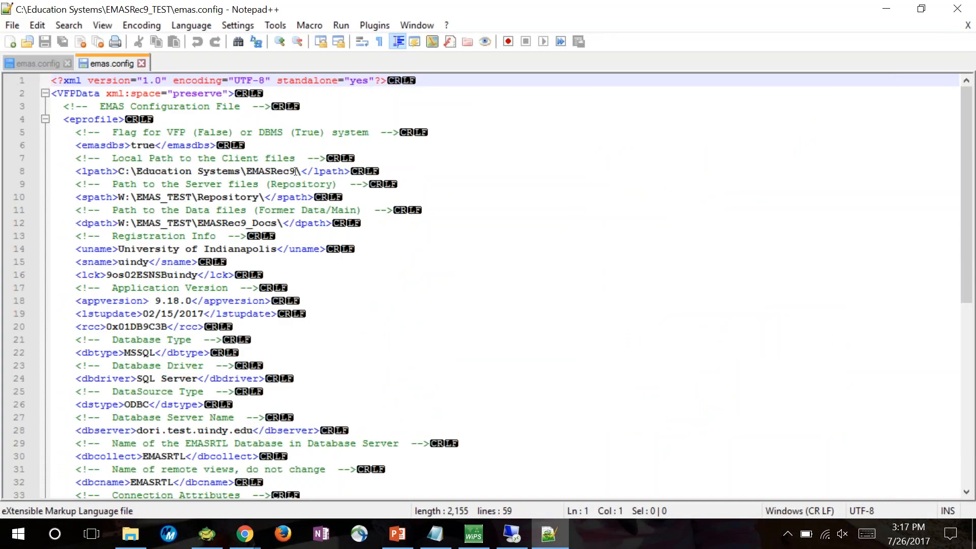
Set the local client path (lpath) to C:\Education Systems\EMASRec9_TEST\ and save the configuration file
left_click(296, 171)
type("_TEST")
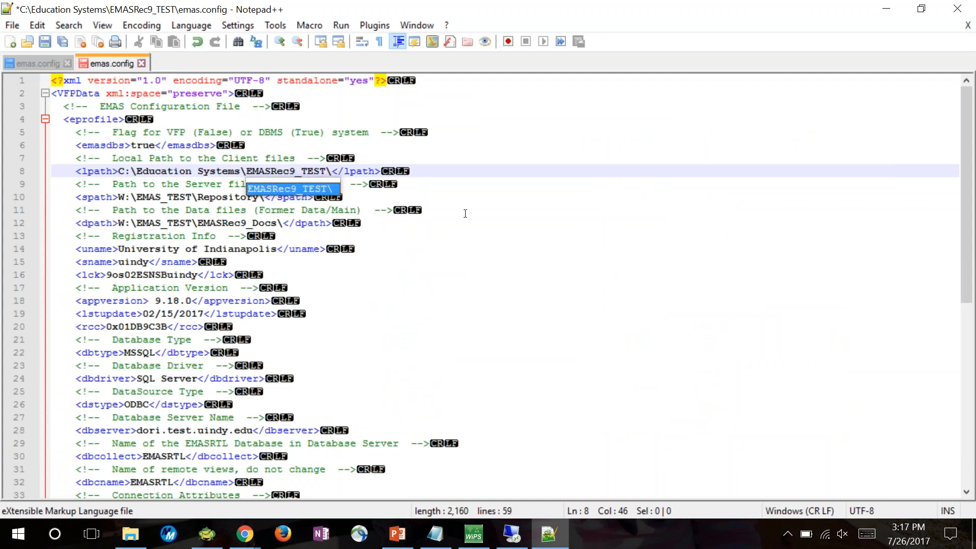
left_click(465, 220)
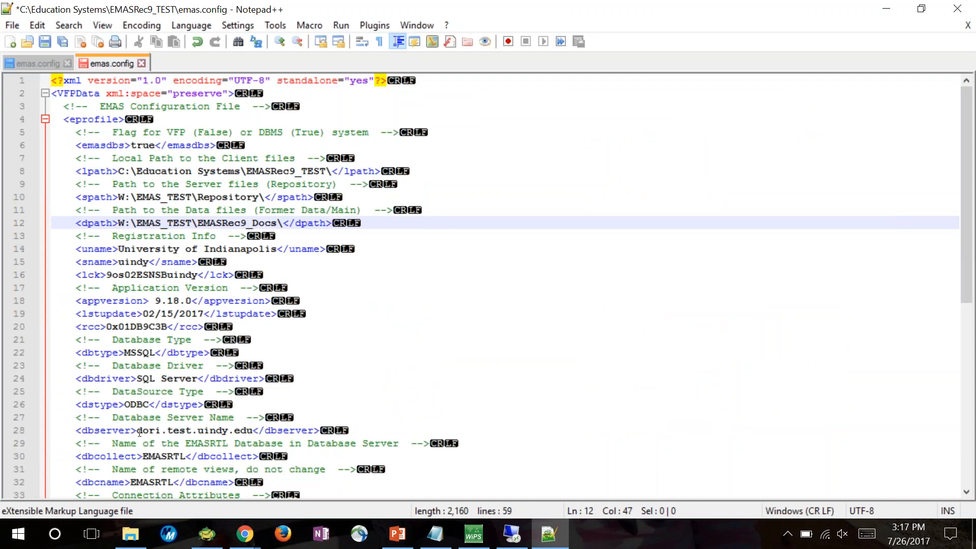
left_click(405, 404)
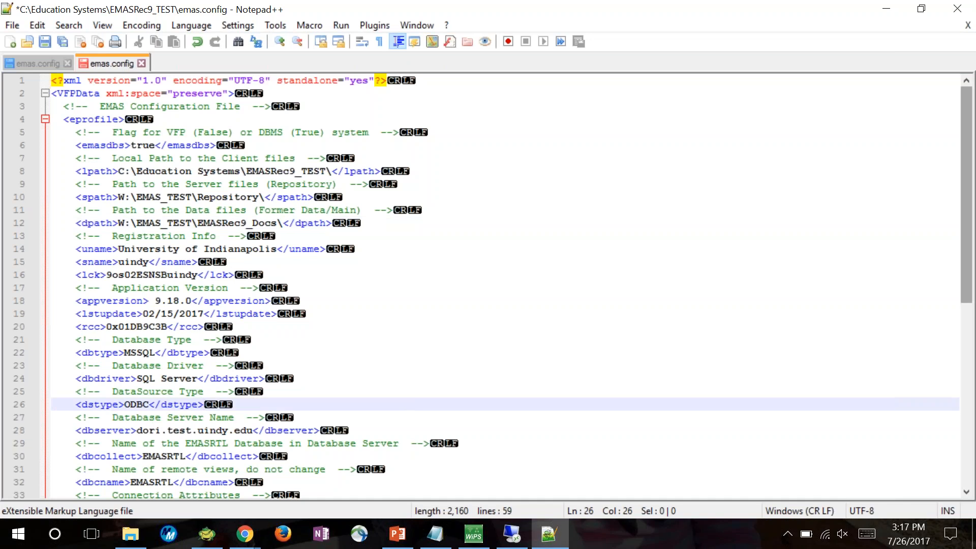
left_click(43, 42)
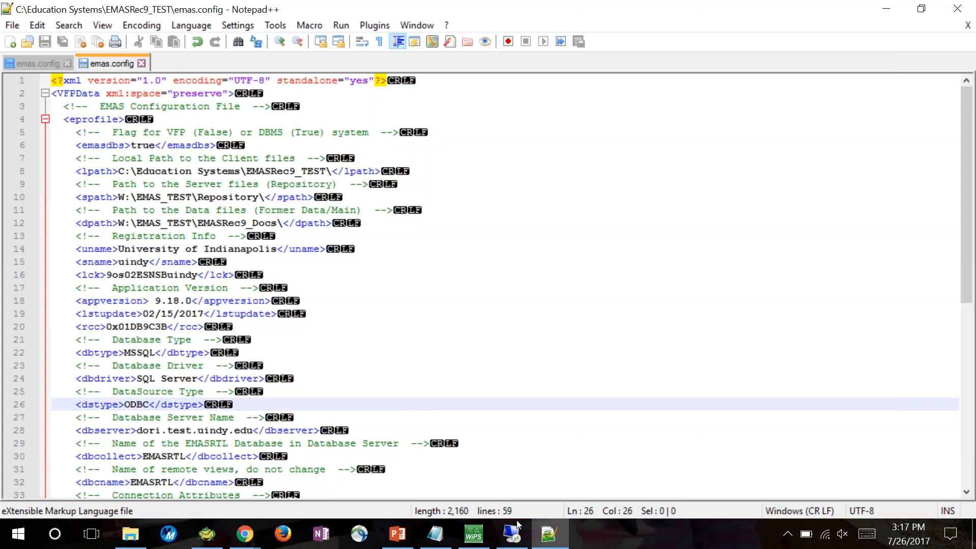
Switch to the dori.test.uindy.edu session, open the EMAS folder on the admissions (V:) share, and compare it with the EMASRec9_Prod emas.config paths
left_click(512, 534)
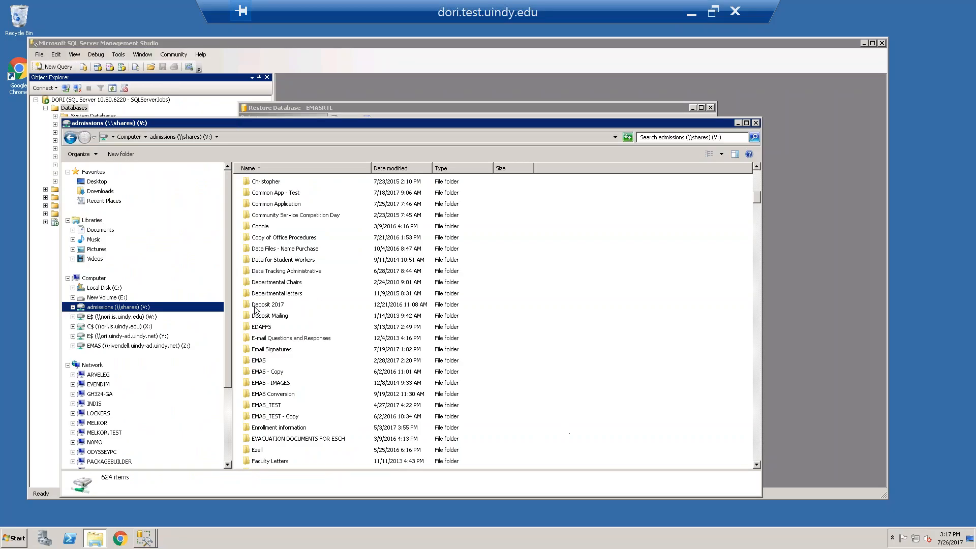
double_click(265, 360)
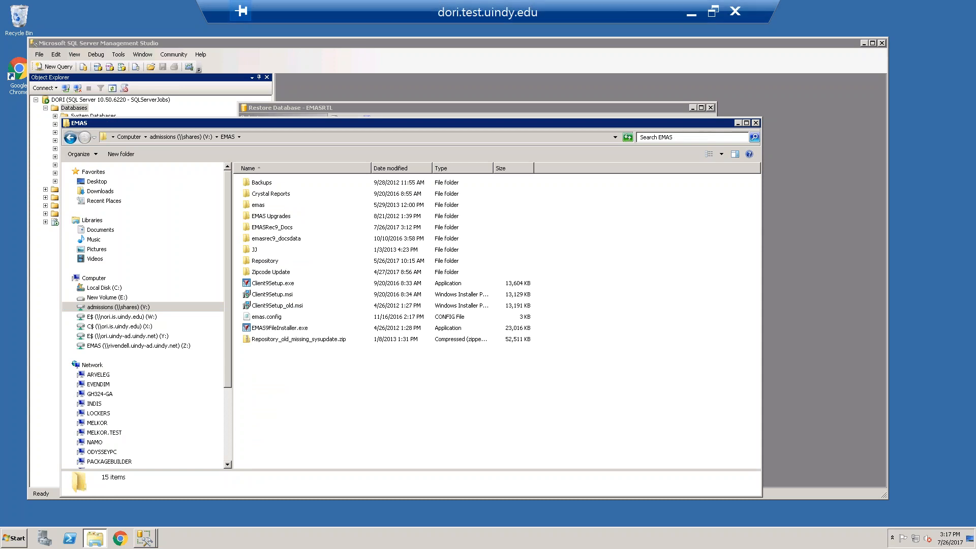
left_click(690, 14)
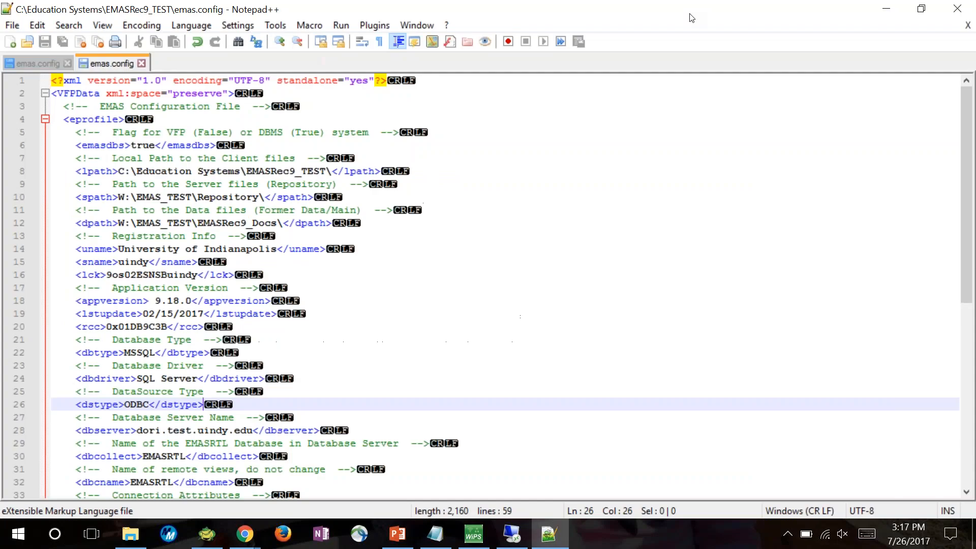
left_click(41, 60)
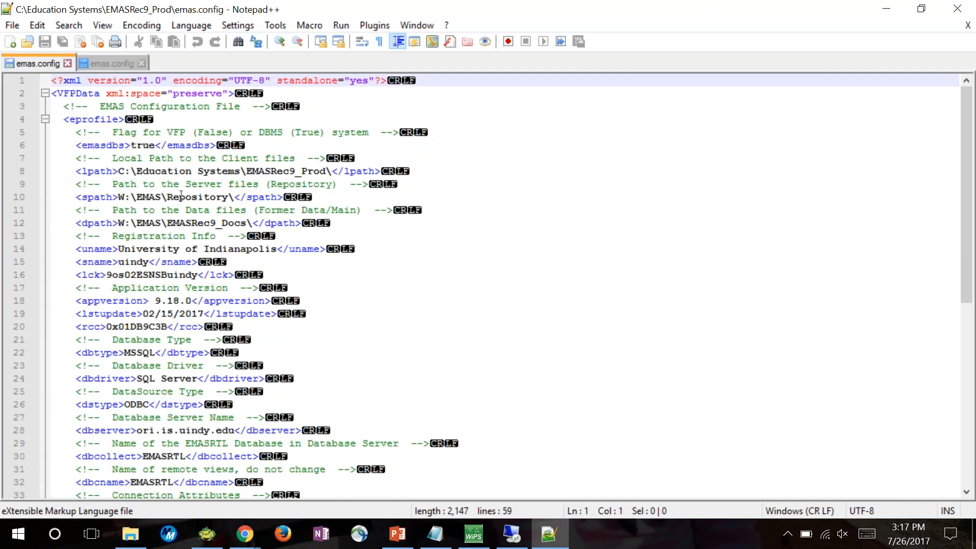
key("alt+Tab")
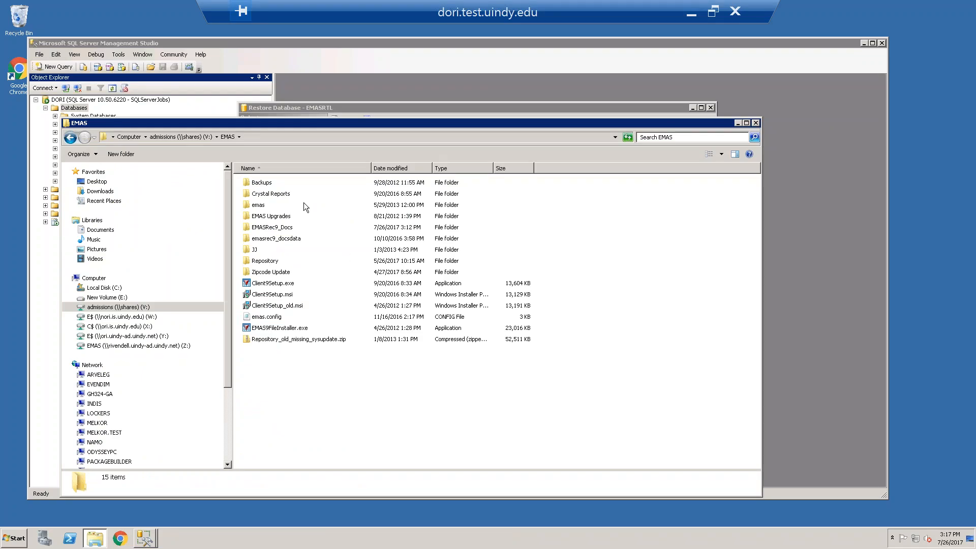
Copy the Repository and EMASRec9_Docs folders from the EMAS folder
left_click(283, 261)
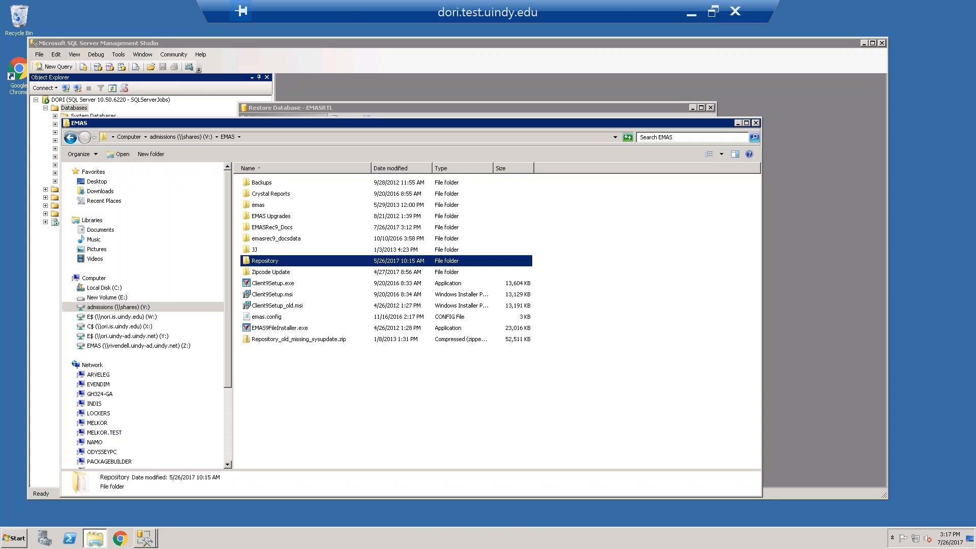
left_click(279, 230, "ctrl")
right_click(279, 231)
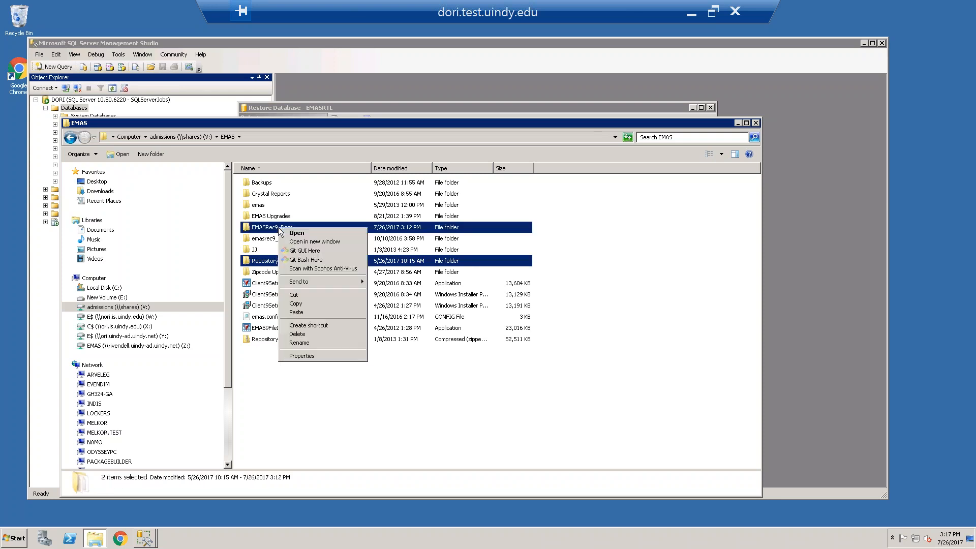
left_click(296, 304)
Paste the copied folders into the EMAS_TEST folder on the admissions (V:) share and minimize the copy progress and file explorer windows
left_click(190, 136)
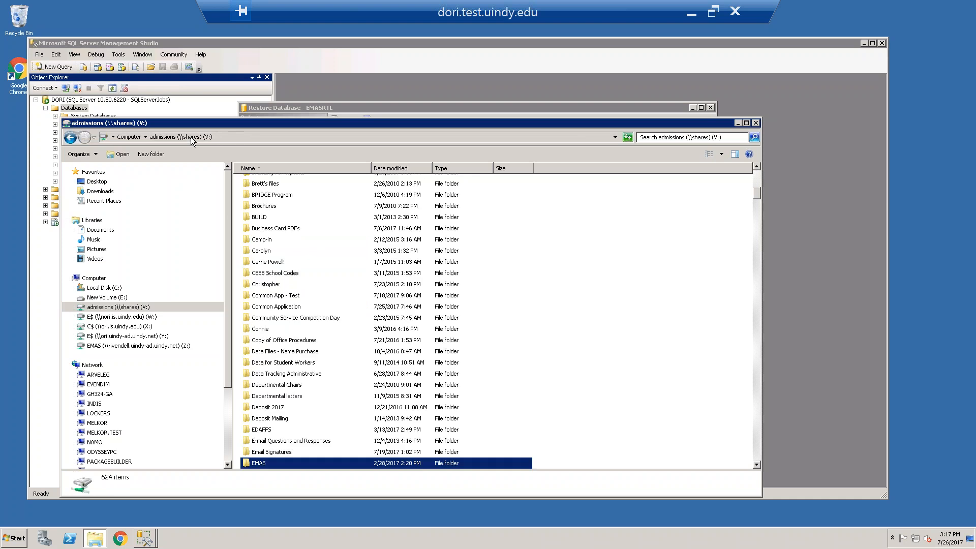
scroll(340, 404, "down", 2)
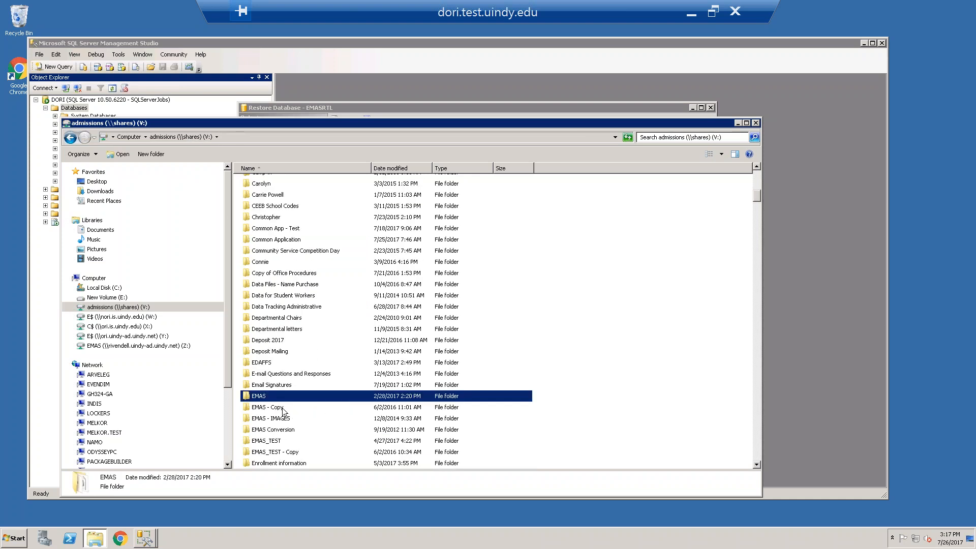
double_click(275, 439)
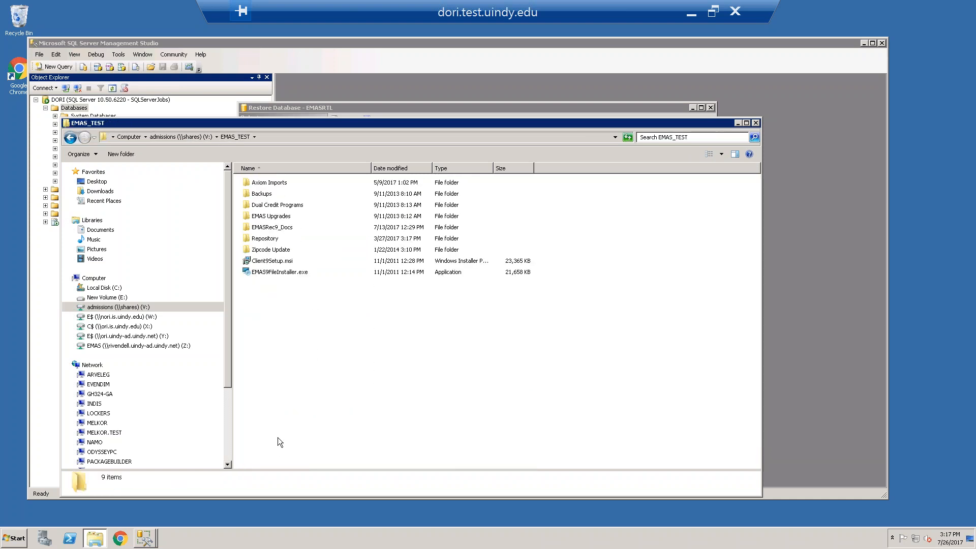
right_click(269, 311)
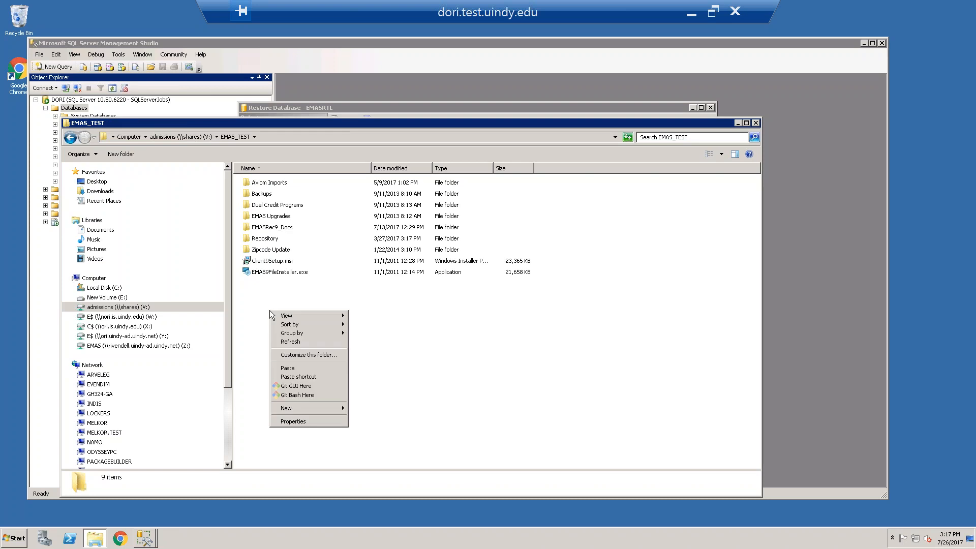
left_click(294, 369)
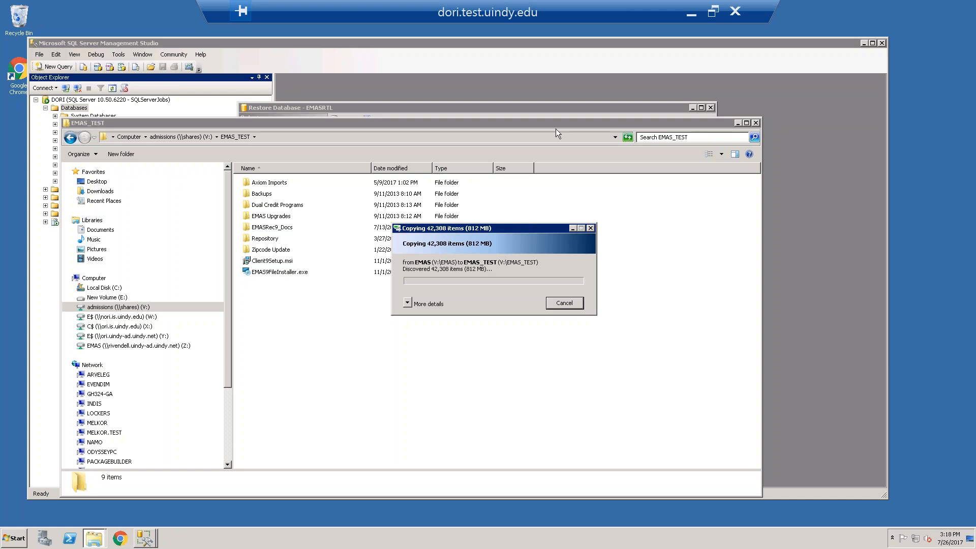
left_click(573, 229)
left_click(738, 123)
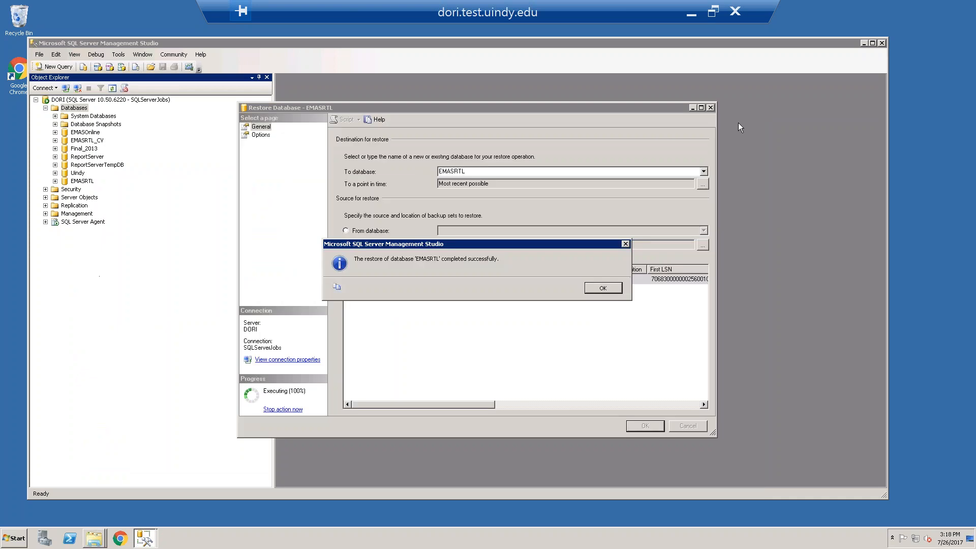
Dismiss the EMASRTL restore message and delete the EMASOnline database without deleting its backup and restore history information
left_click(593, 287)
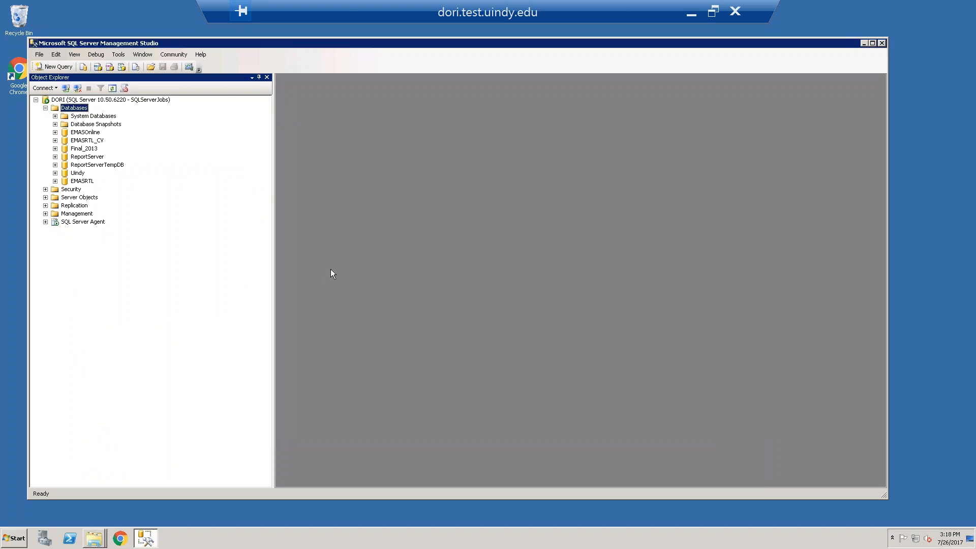
right_click(92, 132)
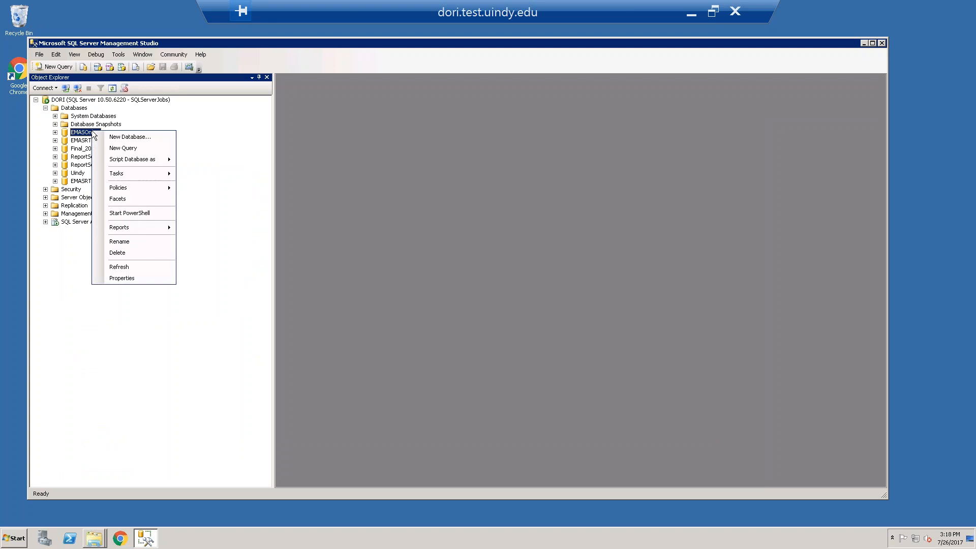
left_click(127, 254)
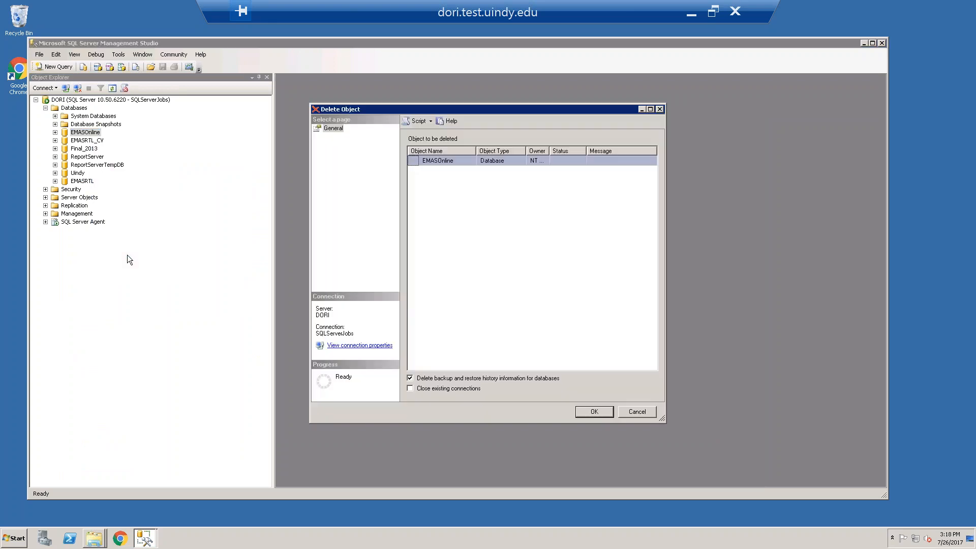
left_click(498, 379)
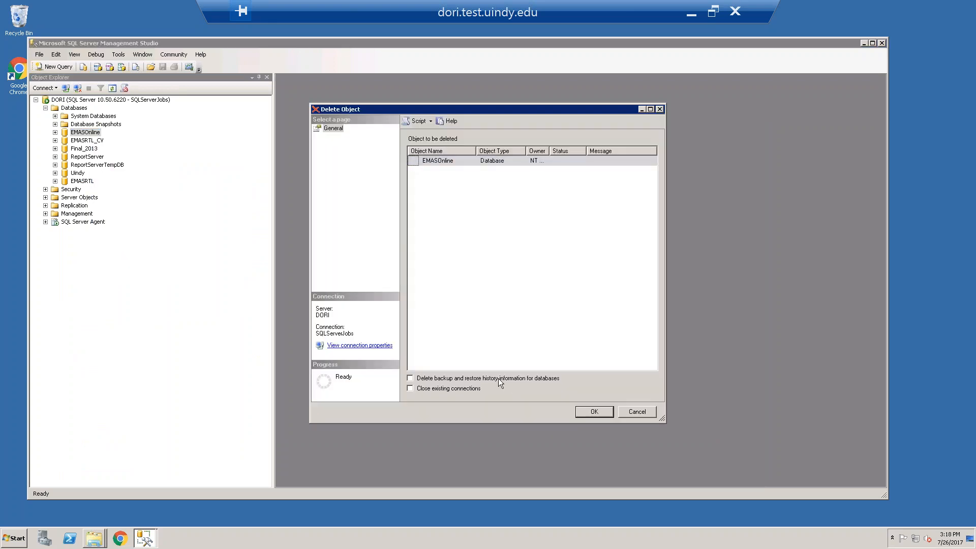
left_click(582, 410)
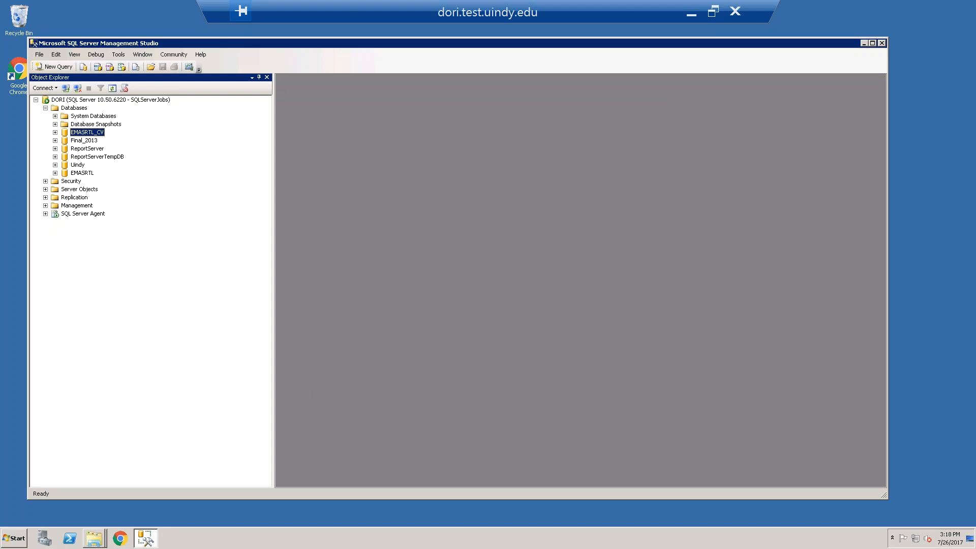
Allow the copy to merge into the existing EMASRec9_Docs folder, applying the choice to all current items
right_click(101, 100)
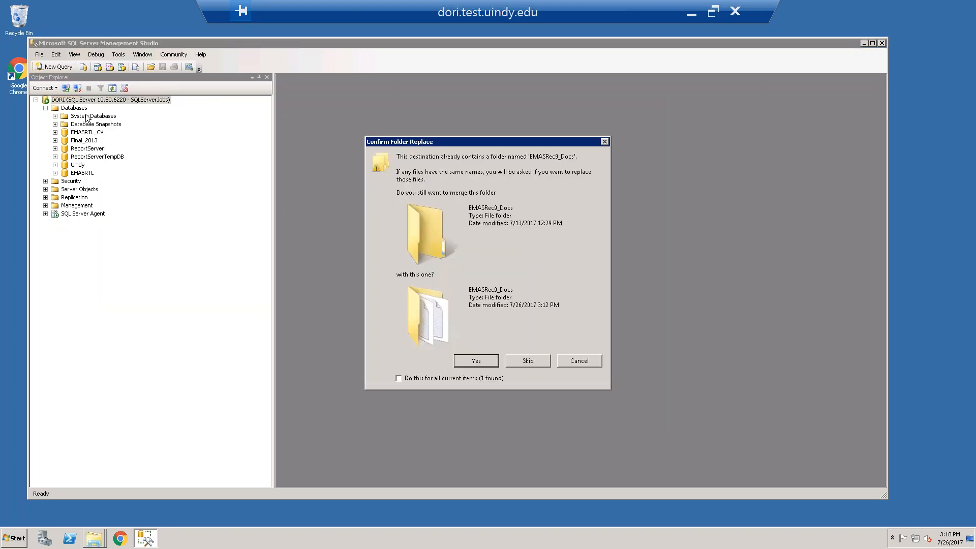
left_click(414, 378)
left_click(459, 363)
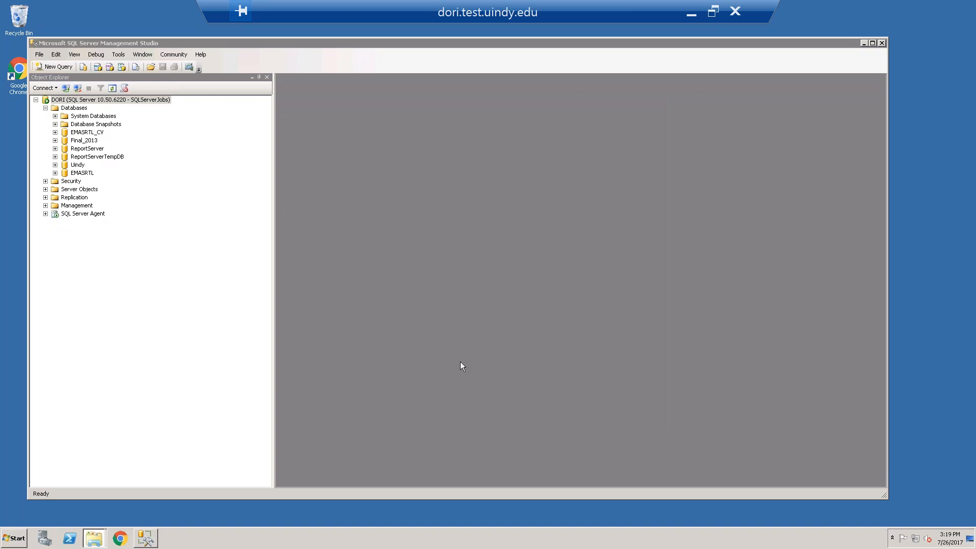
Set up a database restore from device using the backup file E:\SQLBackups\EMASOnline_backup_2017_07_24_230012_6105315.bak
right_click(83, 109)
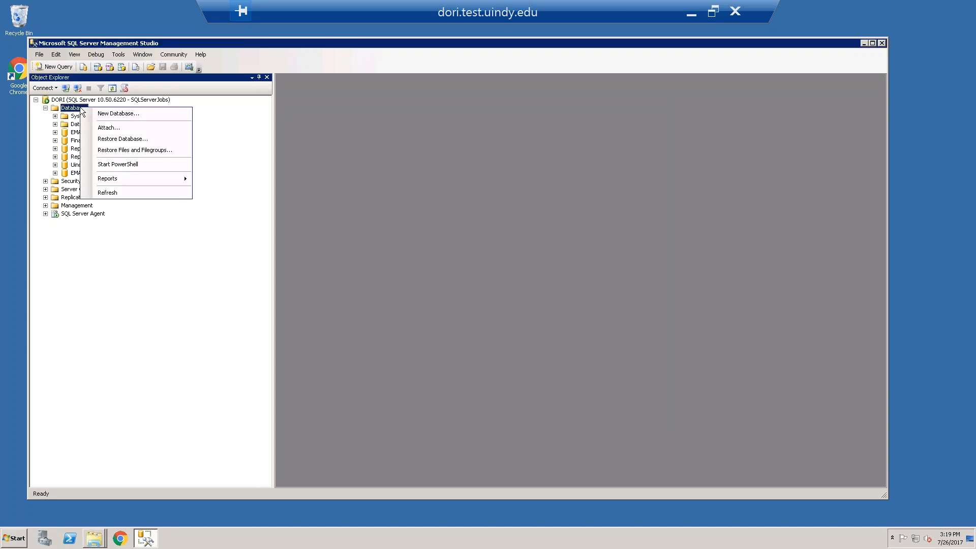
left_click(109, 139)
left_click(345, 244)
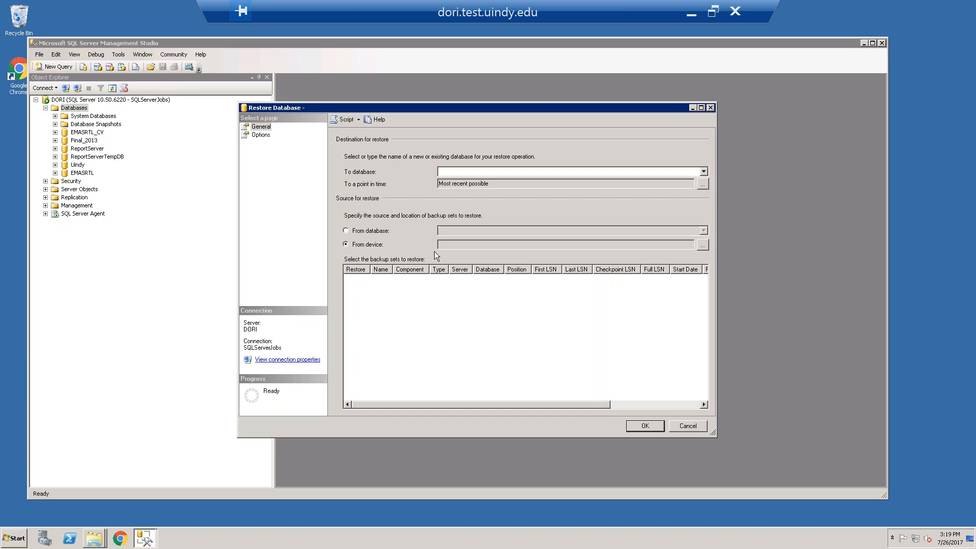
left_click(706, 244)
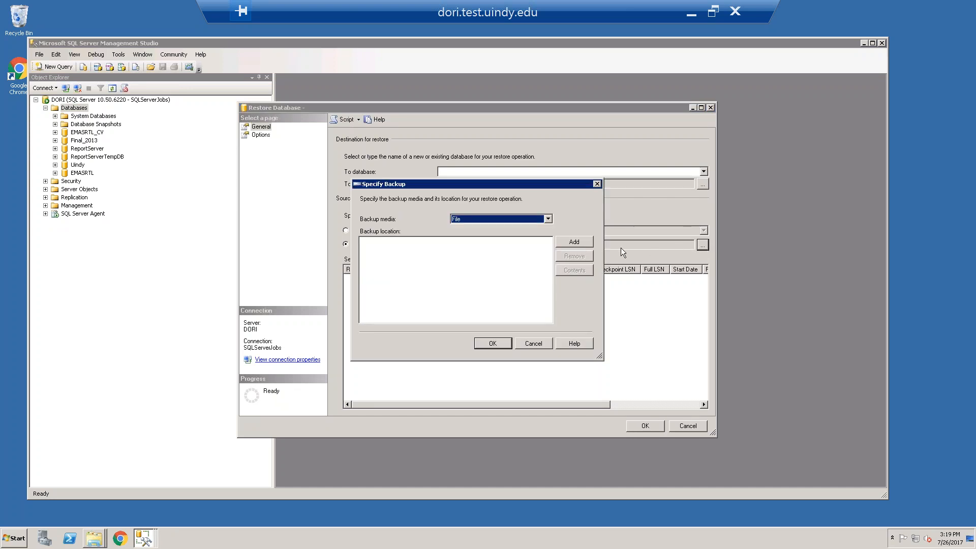
left_click(574, 241)
left_click_drag(572, 261, 571, 343)
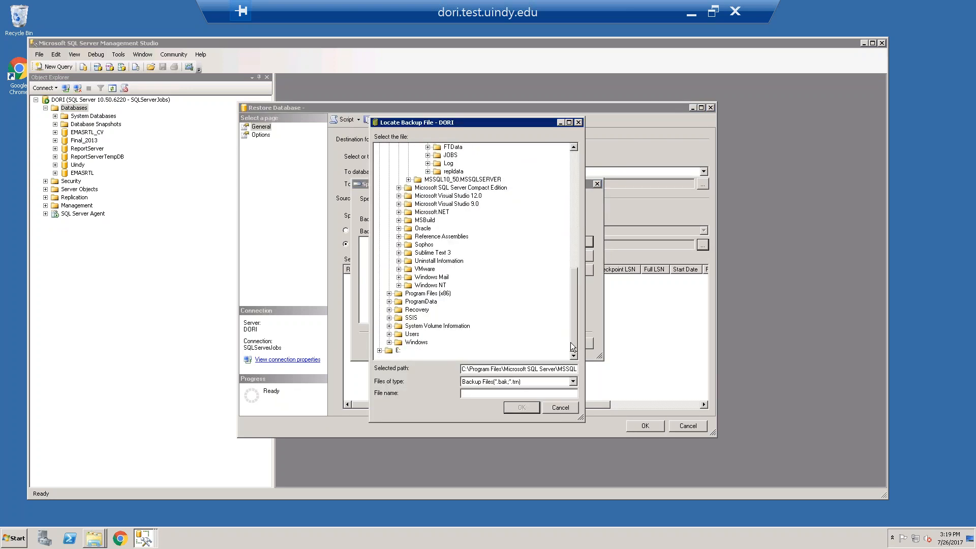
double_click(398, 350)
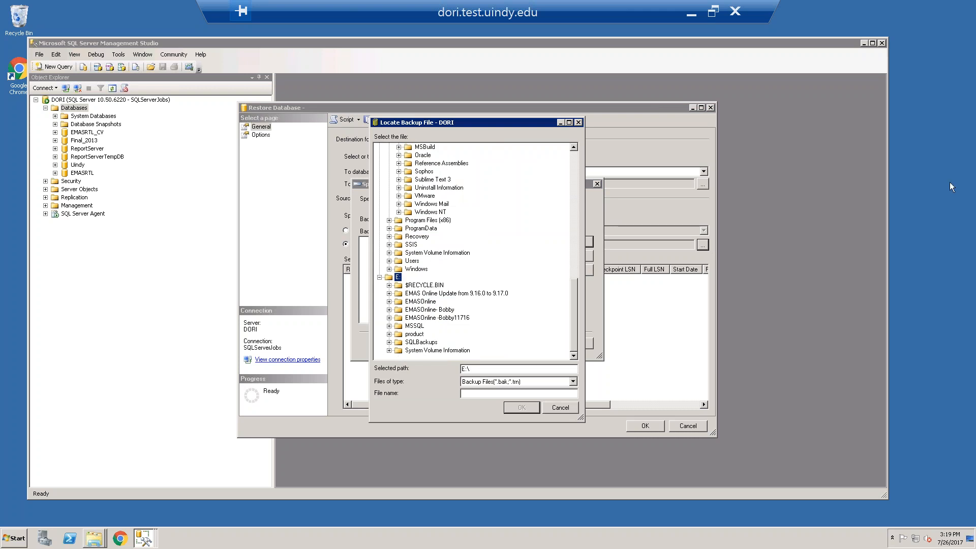
left_click(432, 343)
double_click(431, 343)
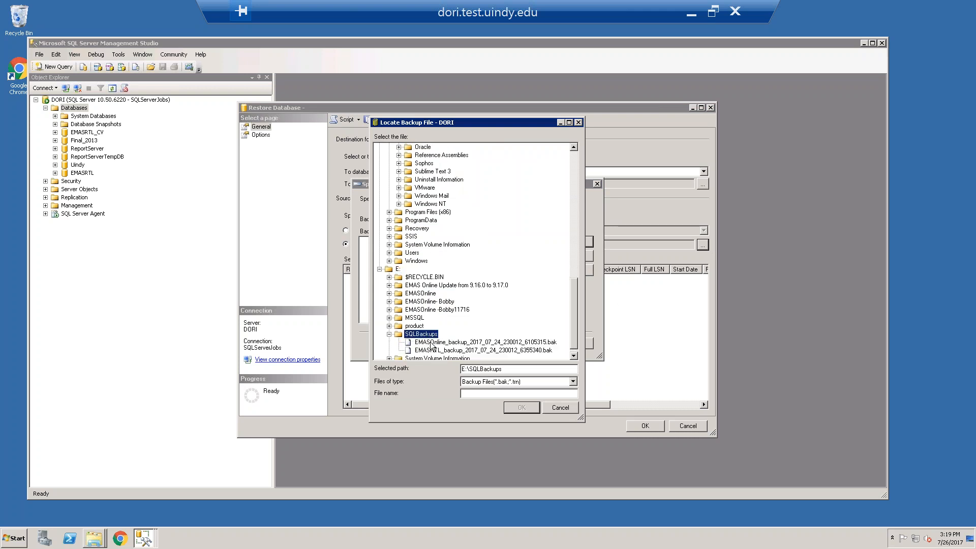
left_click(461, 343)
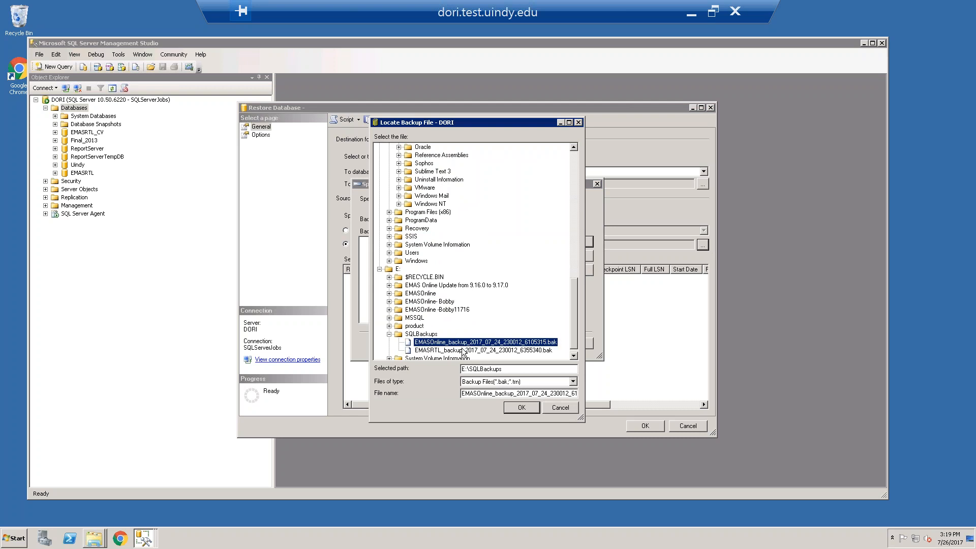
left_click(516, 408)
left_click(492, 344)
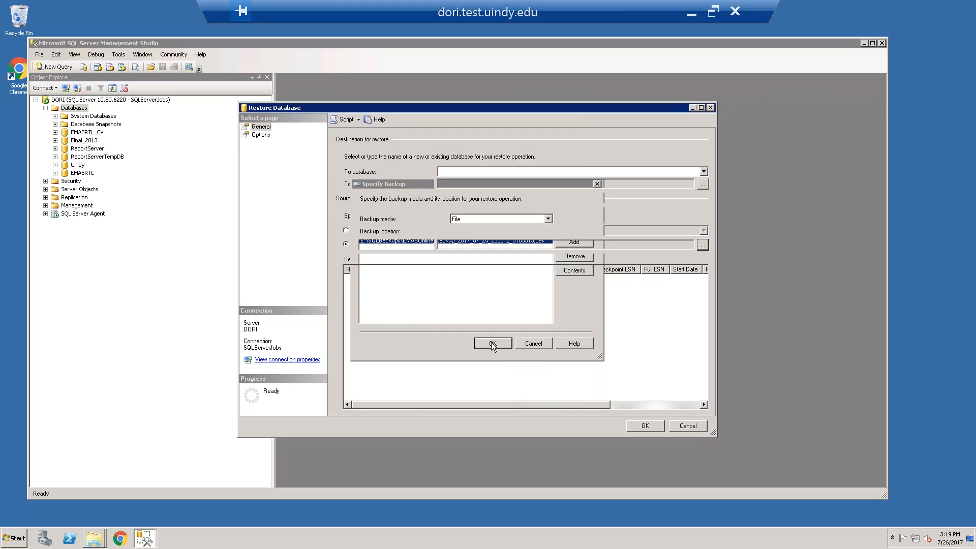
Set the destination database to EMASOnline, include the listed full backup set, and run the restore
left_click(454, 172)
type("EMASOnline")
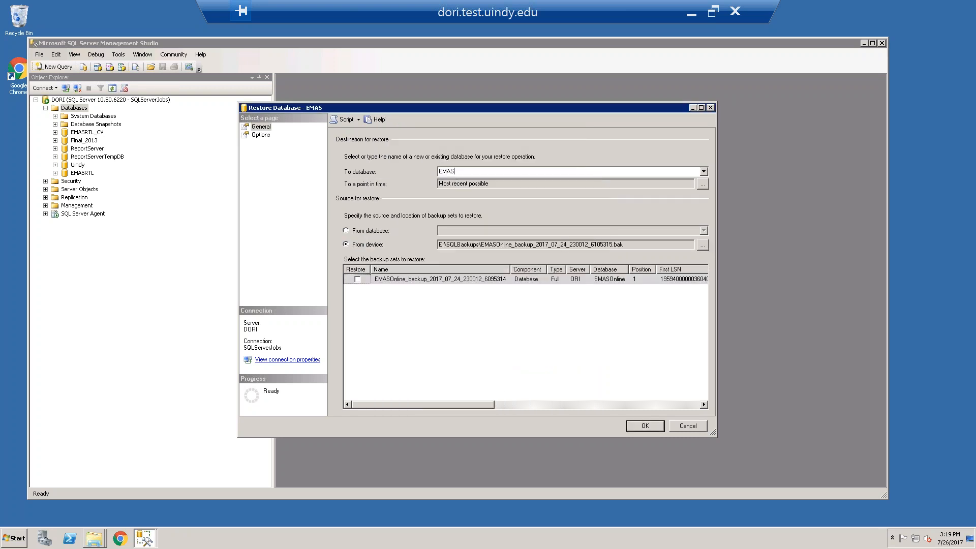
left_click(358, 279)
left_click(643, 425)
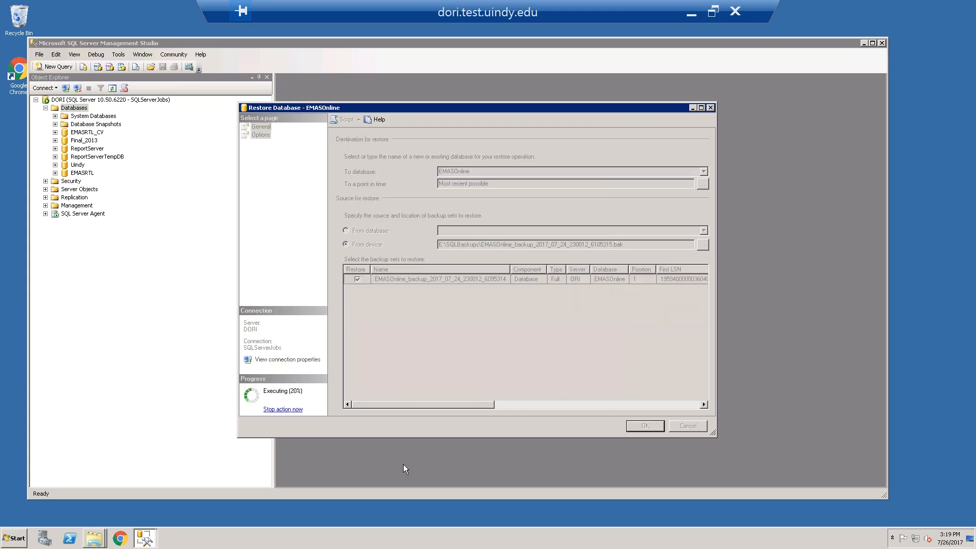
Check the progress of the folder copy to EMAS_TEST and minimize its window again
mouse_move(94, 536)
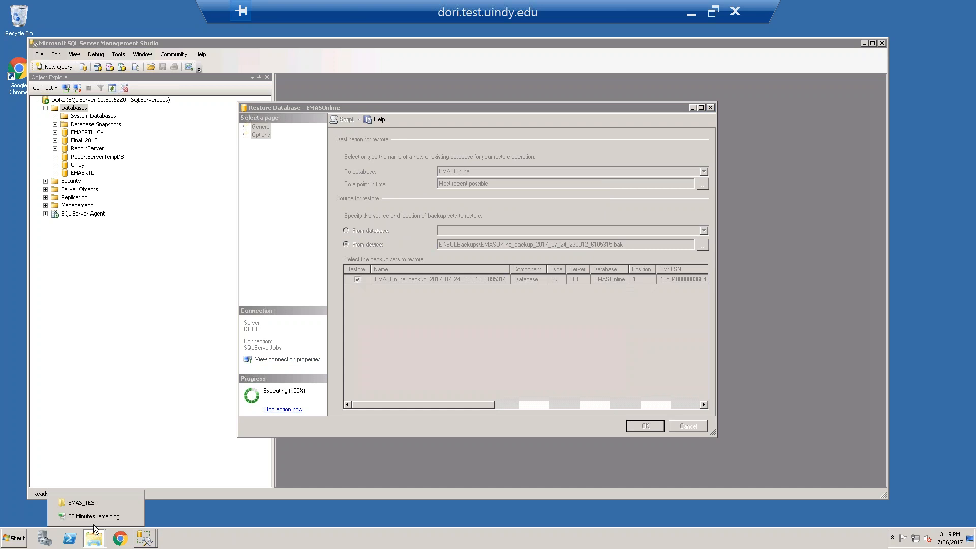
left_click(90, 518)
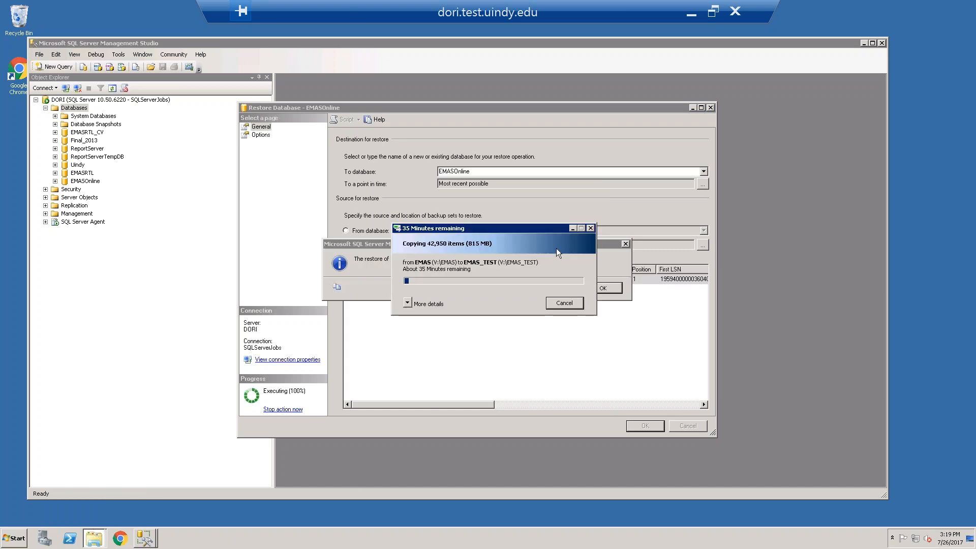
left_click(572, 229)
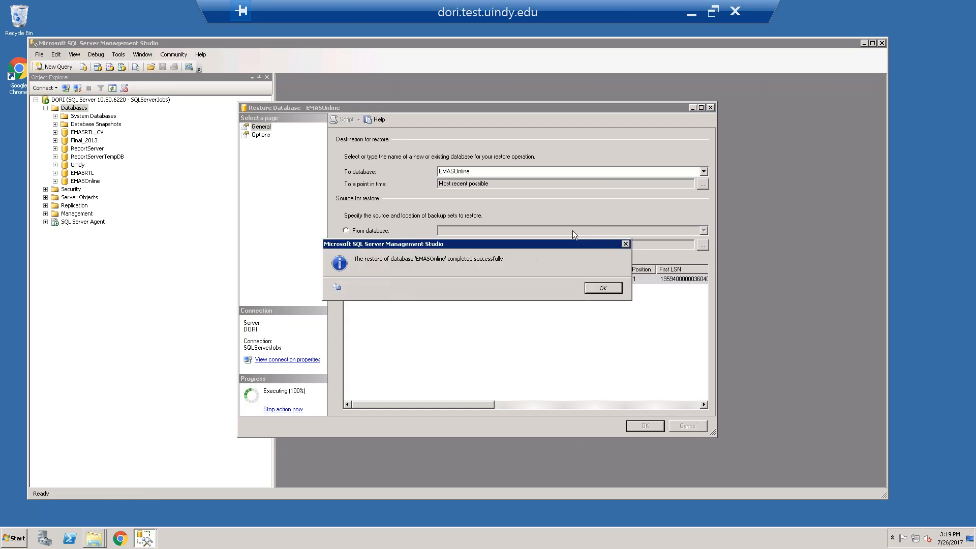
Dismiss the EMASOnline restore message and refresh the Databases list on the DORI server
left_click(603, 289)
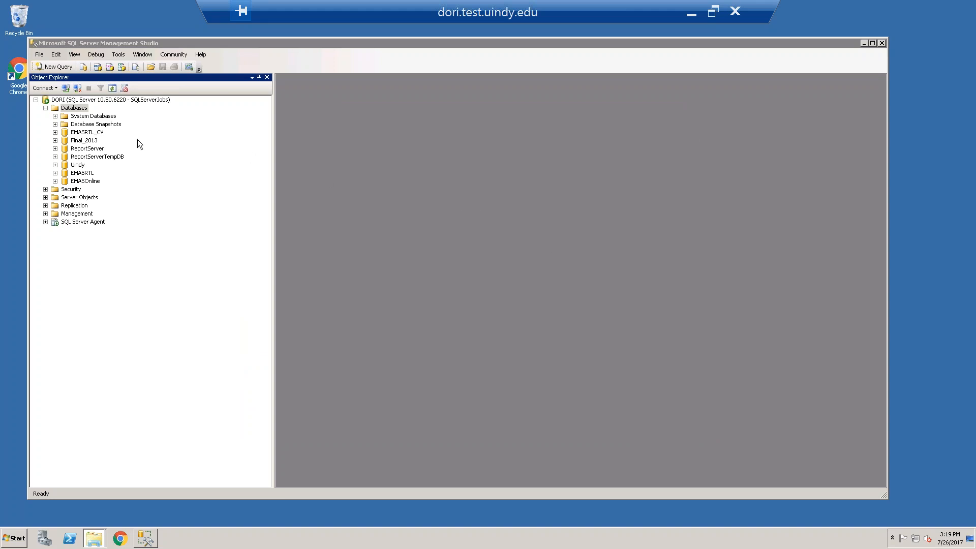
right_click(73, 107)
left_click(101, 192)
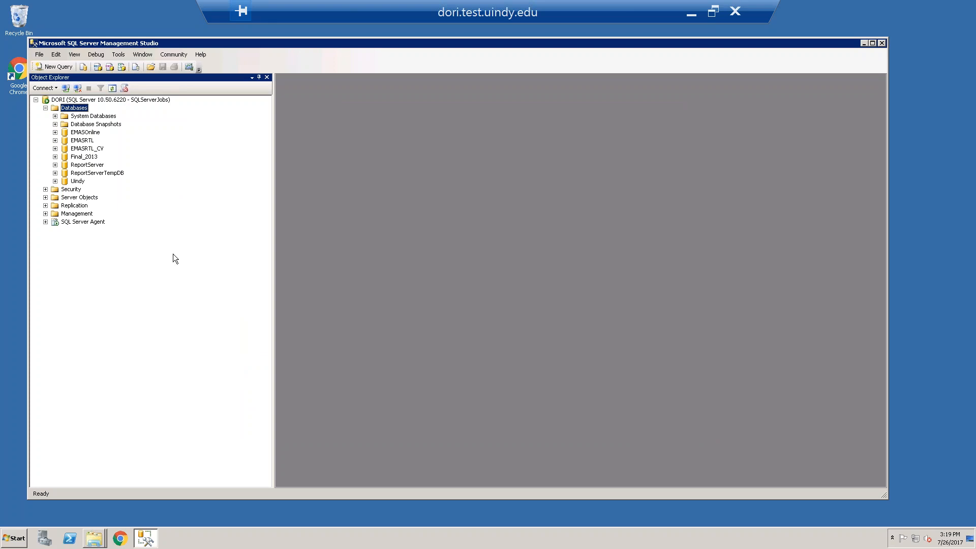
Delete the user dal from the EMASOnline database's security users
left_click(55, 140)
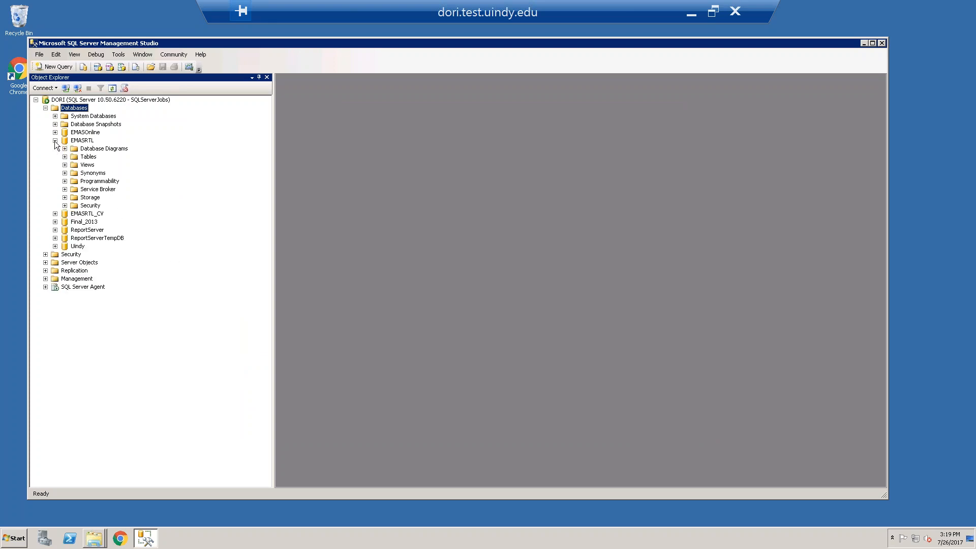
left_click(55, 132)
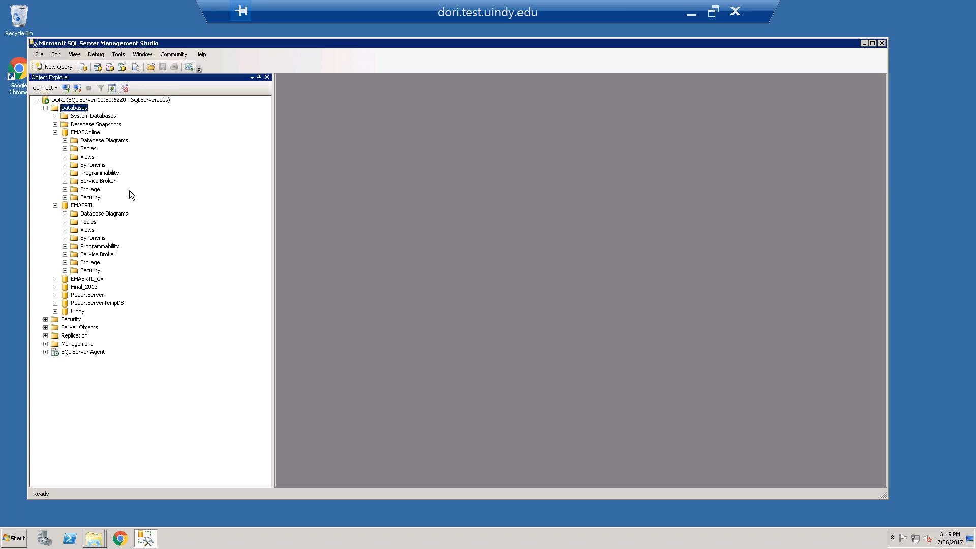
left_click(64, 197)
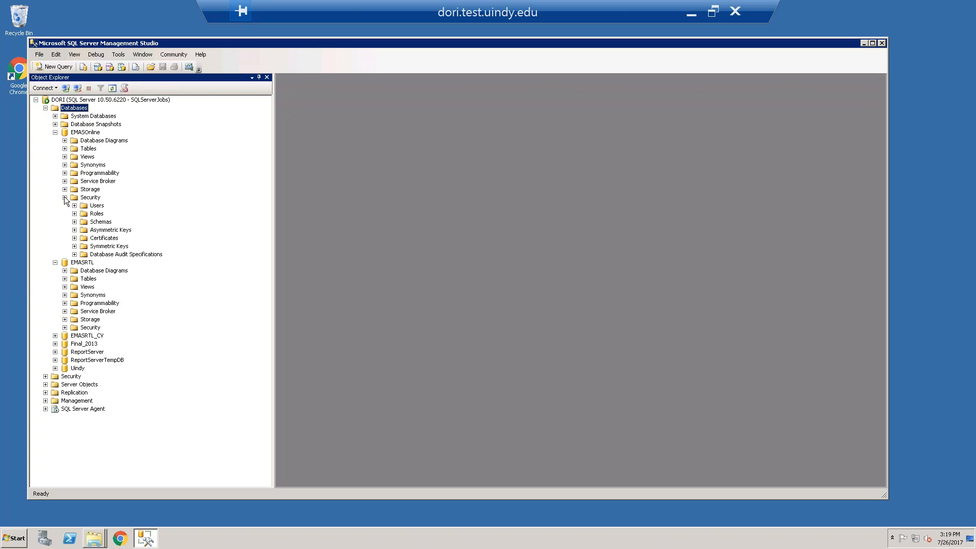
left_click(74, 206)
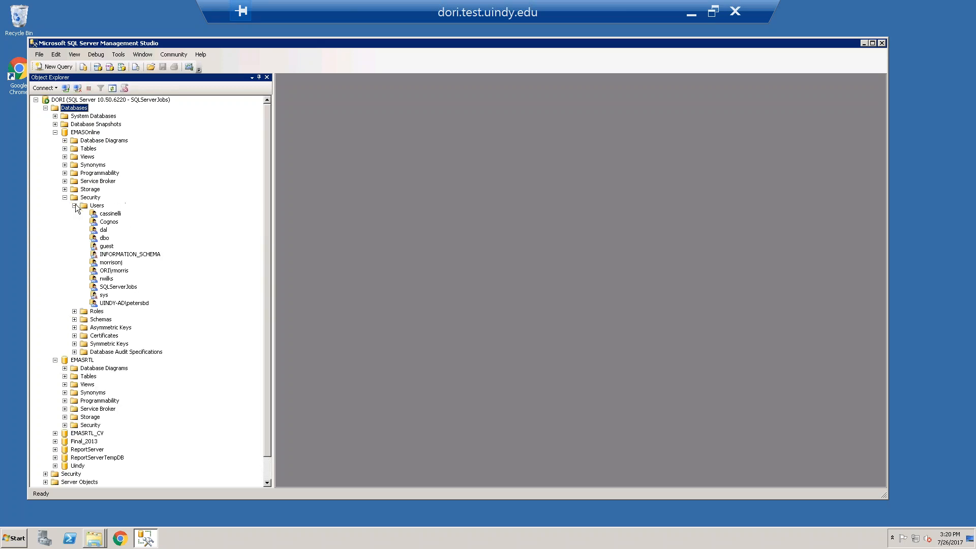
right_click(103, 230)
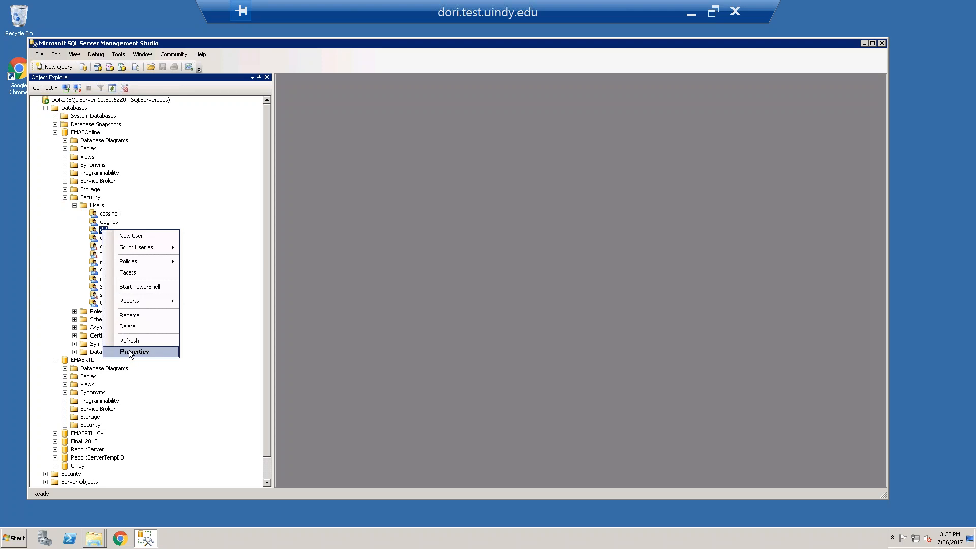
left_click(128, 327)
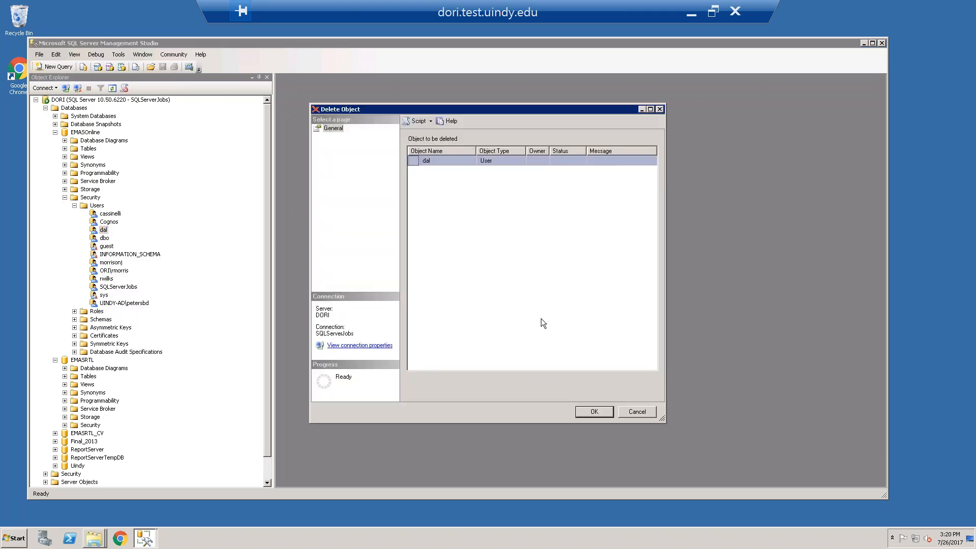
left_click(598, 412)
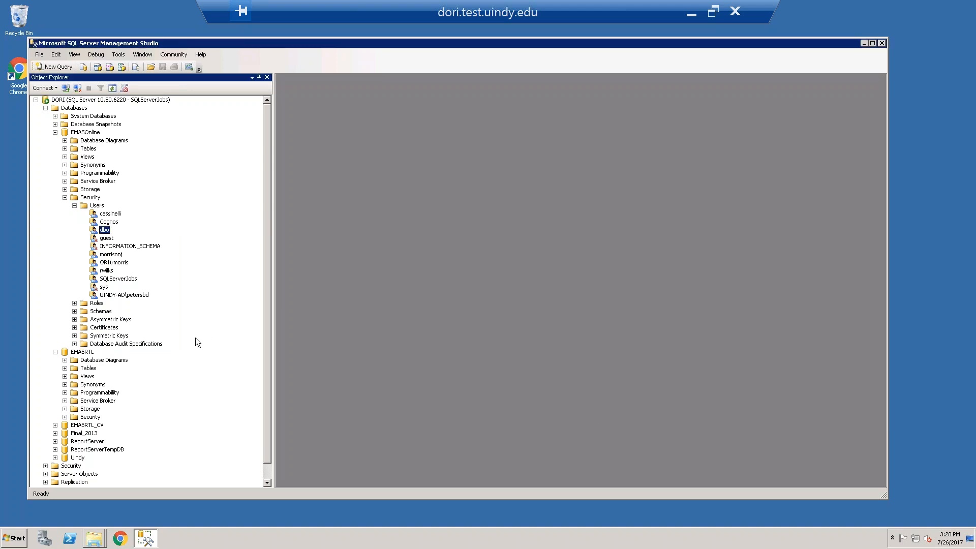
Delete the user dal from the EMASRTL database's security users and collapse both databases' Security folders
left_click(65, 417)
left_click(74, 425)
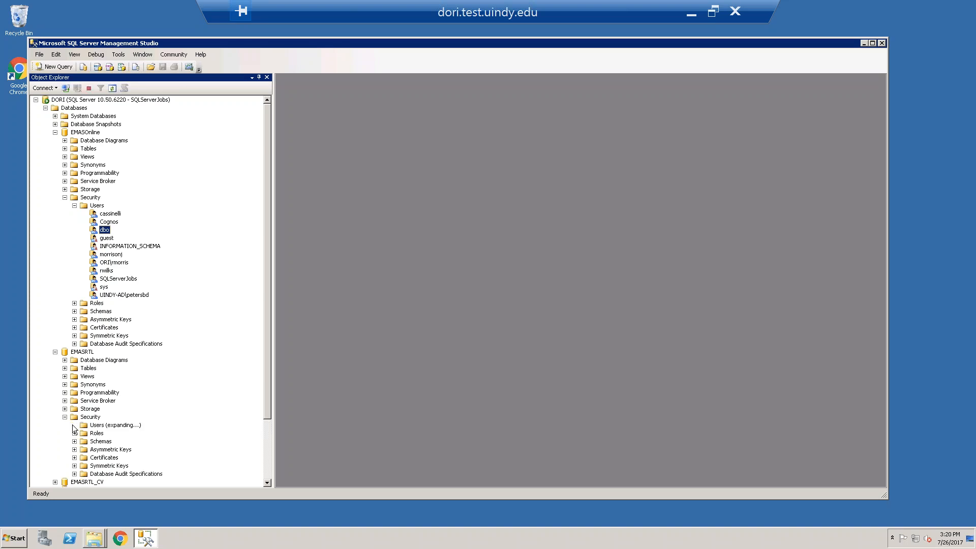
right_click(103, 327)
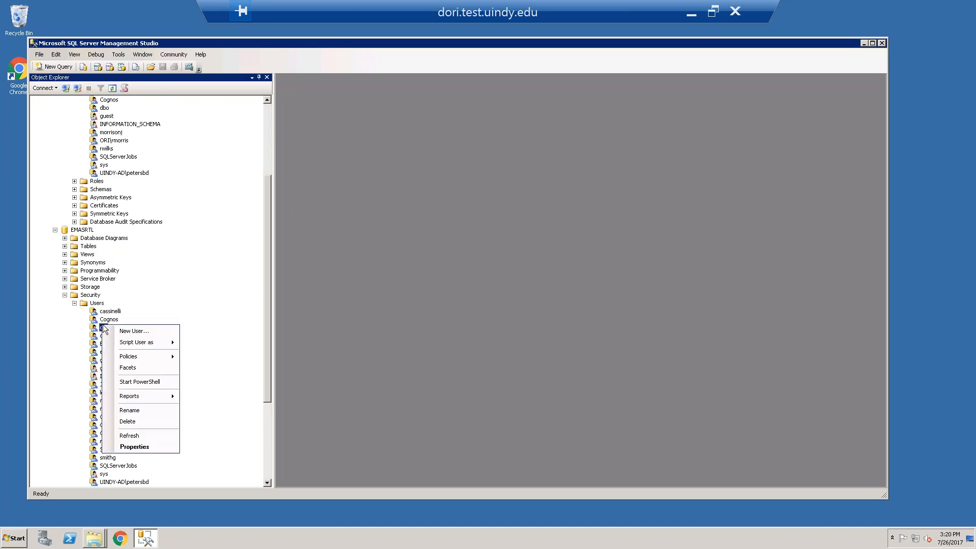
left_click(127, 421)
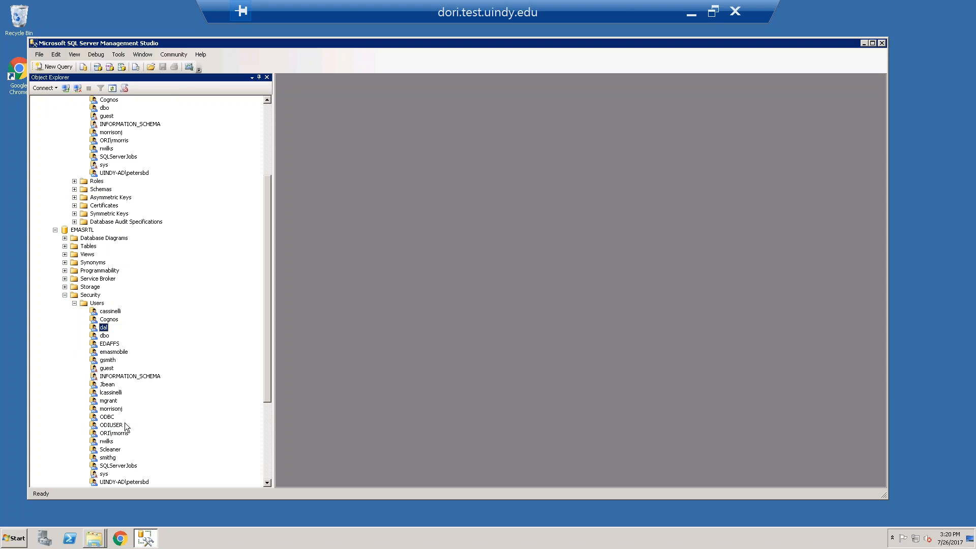
left_click(577, 412)
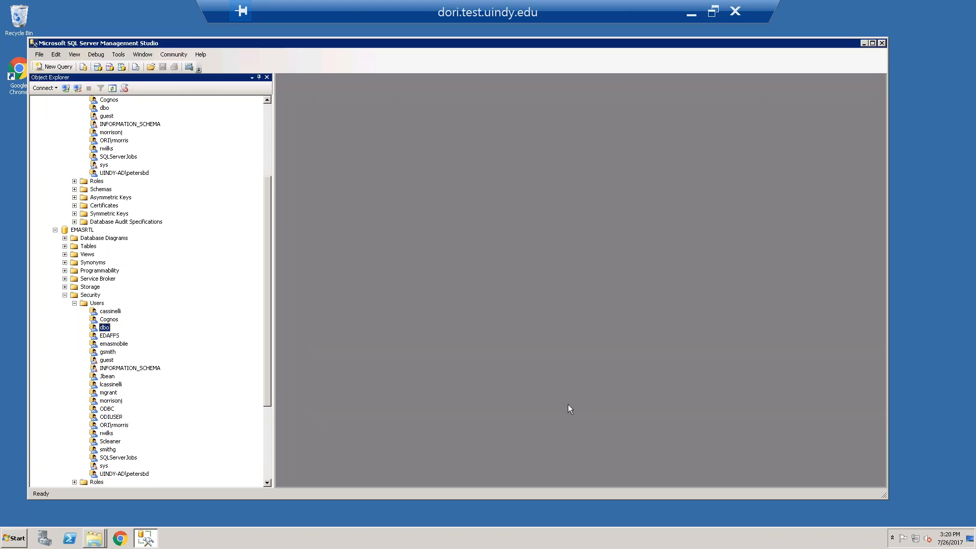
left_click(64, 295)
scroll(64, 255, "up", 1)
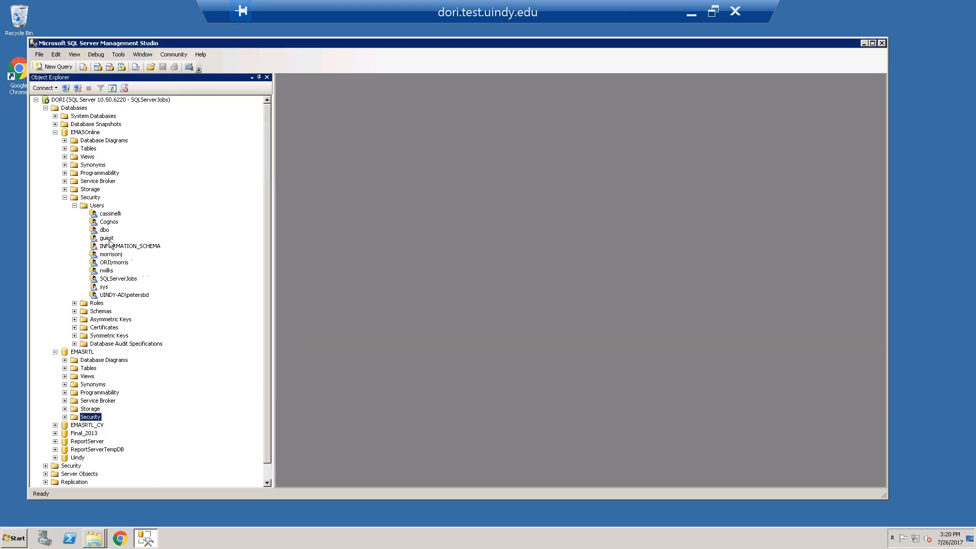
left_click(65, 197)
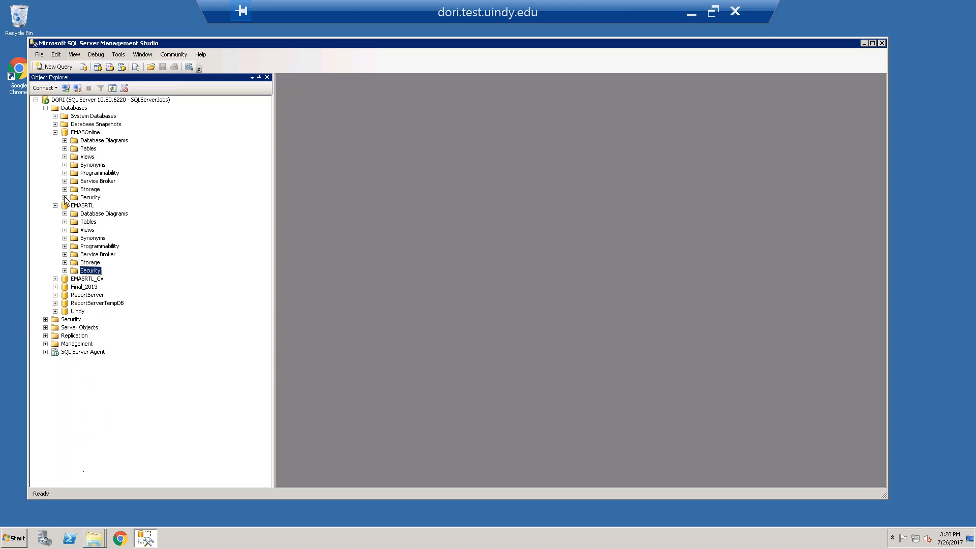
In the server login dal's user mapping, map it to EMASRTL with default schema dbo and the db_owner role
left_click(45, 319)
left_click(55, 327)
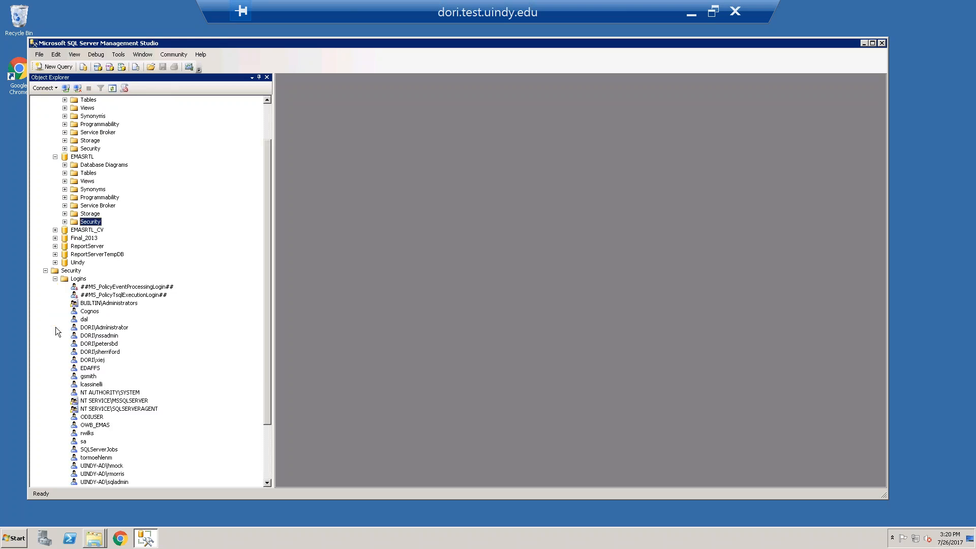
right_click(83, 320)
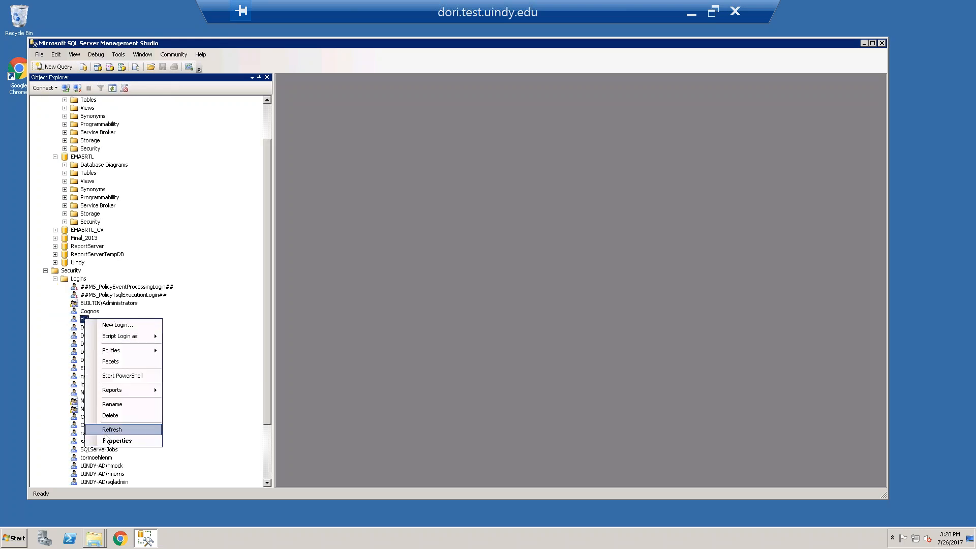
left_click(109, 441)
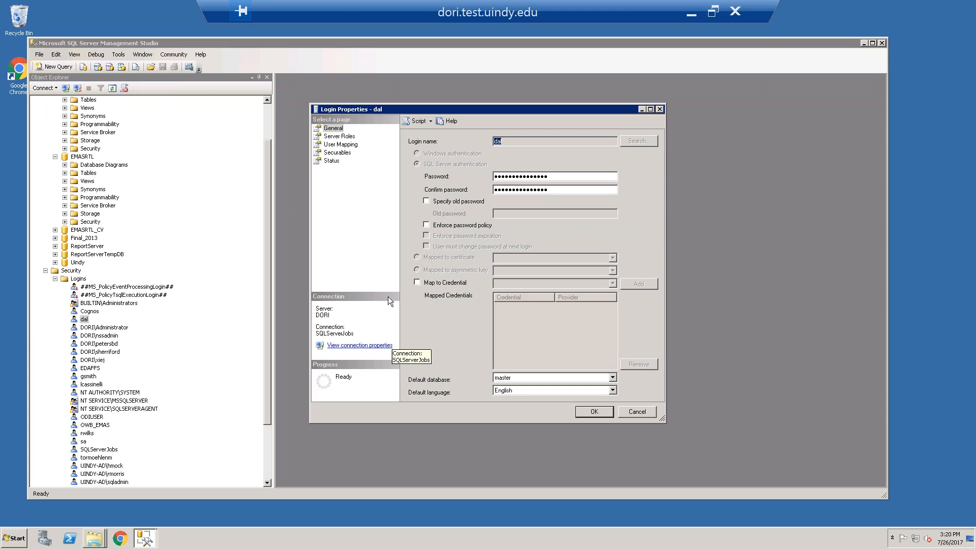
left_click(341, 145)
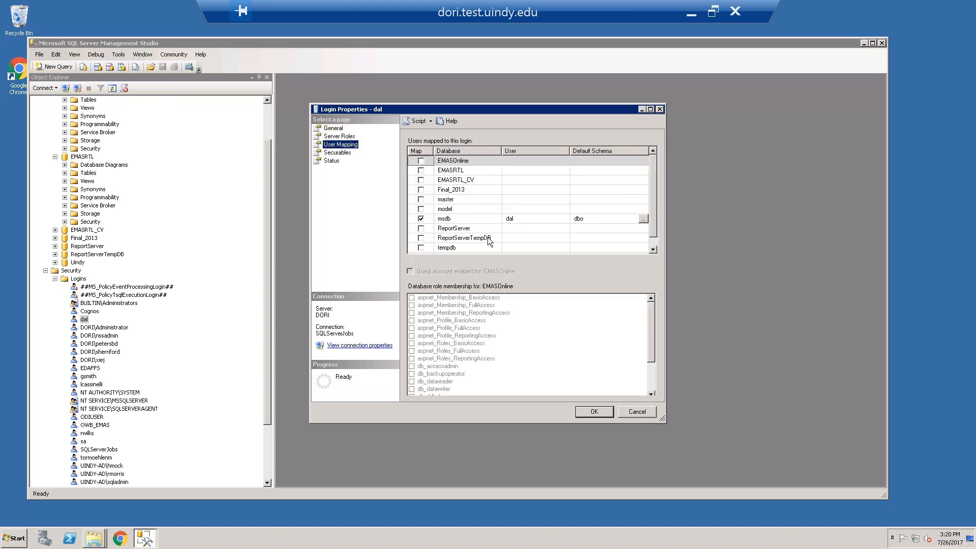
left_click(420, 170)
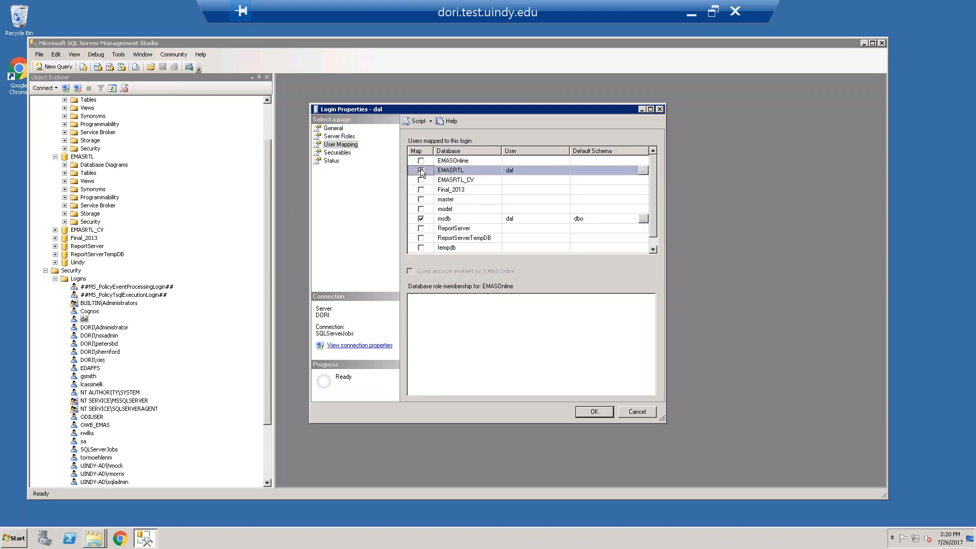
left_click(629, 170)
type("dbo")
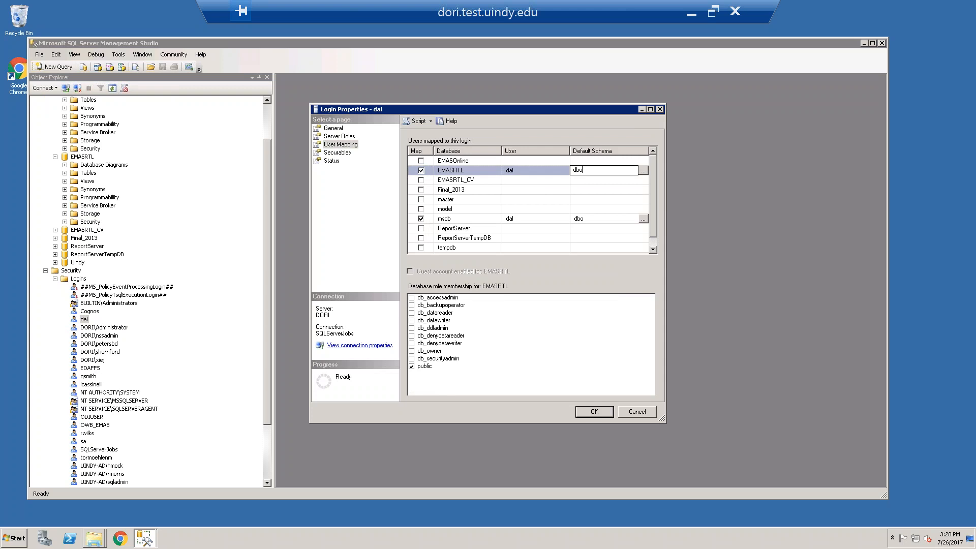
left_click(411, 350)
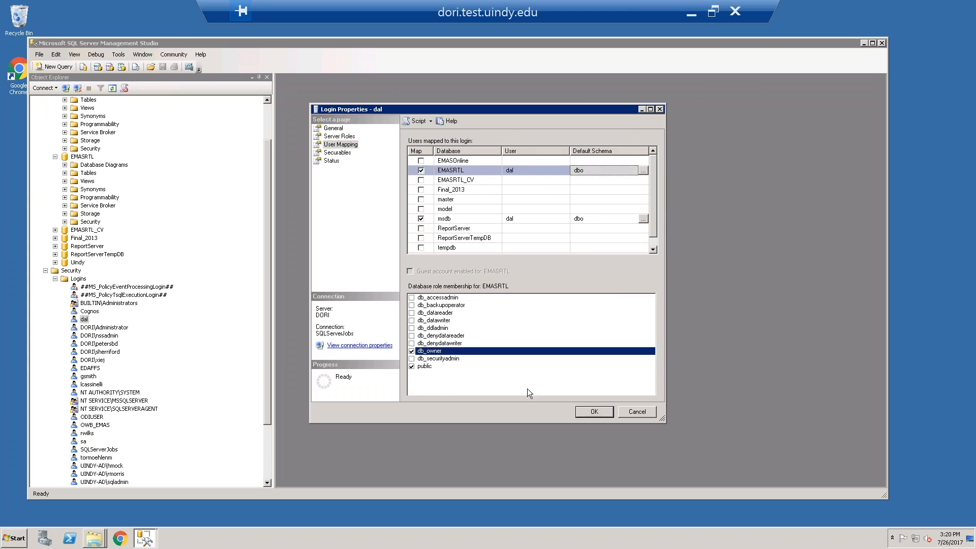
Map the dal login to EMASOnline with default schema dbo and the db_owner role, and apply the login changes
left_click(451, 162)
left_click(423, 160)
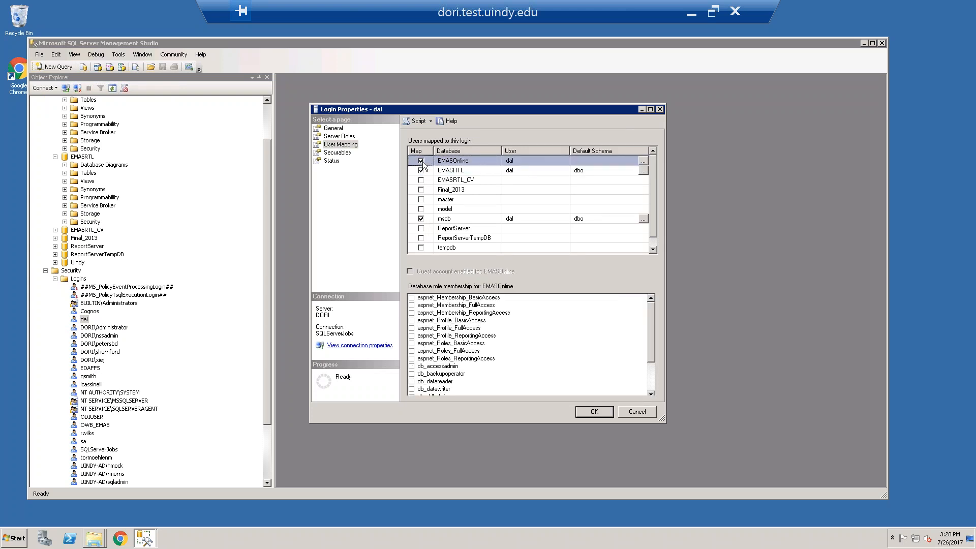
left_click(605, 161)
type("dbo")
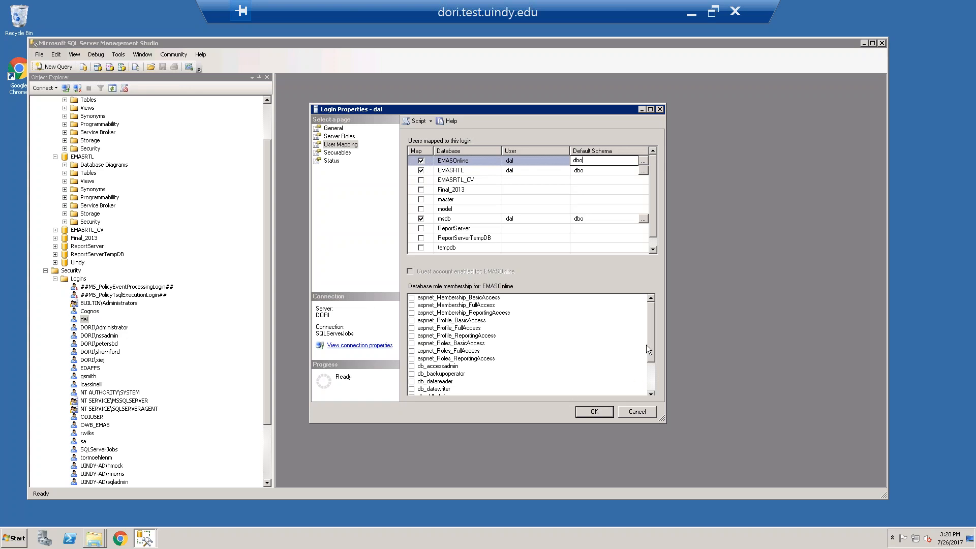
left_click_drag(647, 348, 649, 379)
left_click(412, 375)
left_click(413, 374)
left_click(598, 411)
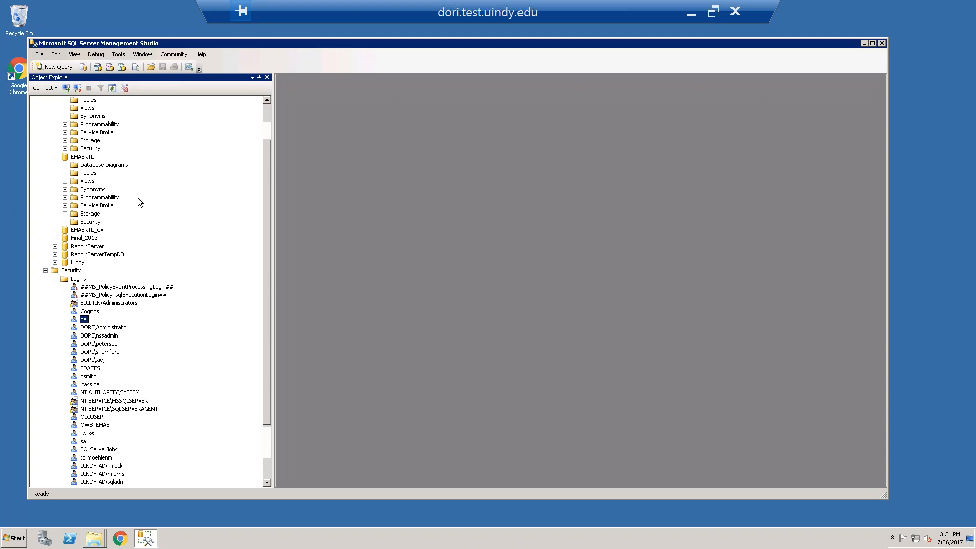
Collapse the server's Logins list and open a new query against the EMASOnline database
scroll(198, 254, "up", 2)
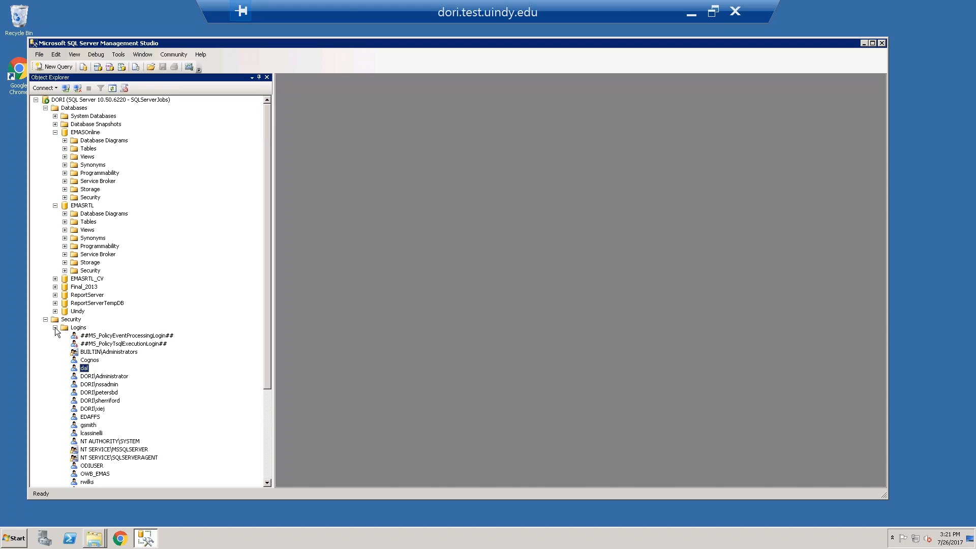
left_click(55, 327)
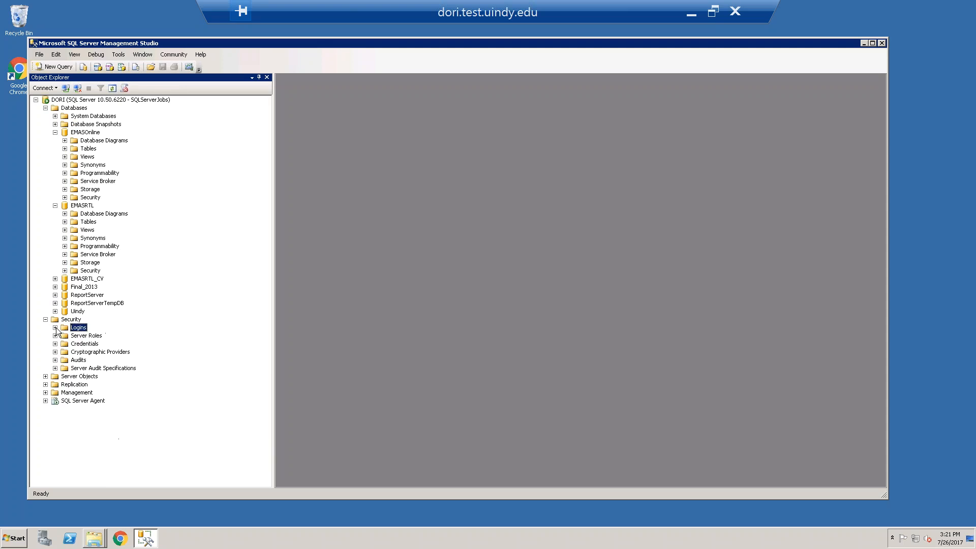
left_click(83, 133)
left_click(50, 67)
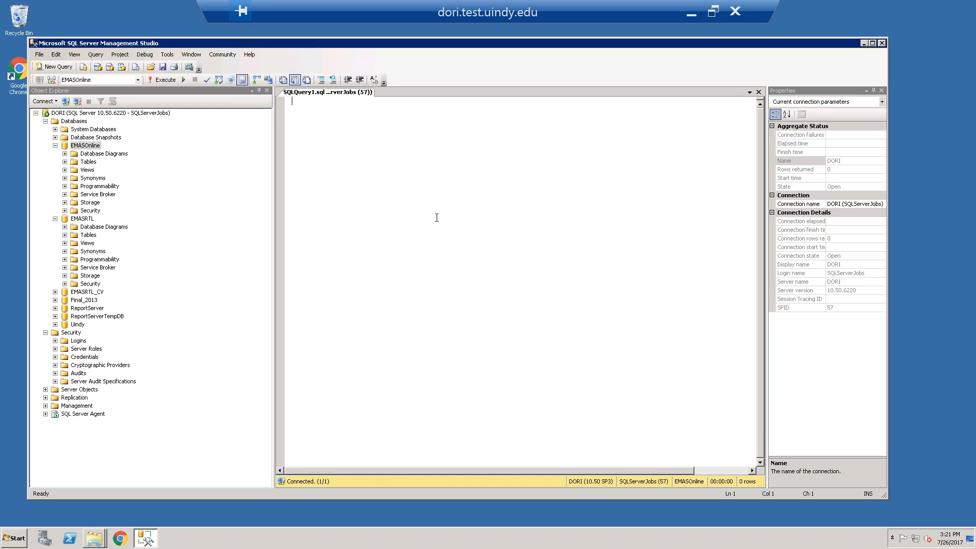
Save the empty query on the Desktop as EMASOnline_EMASRTL_PROD_TO_TEST_CHANGES
left_click(39, 54)
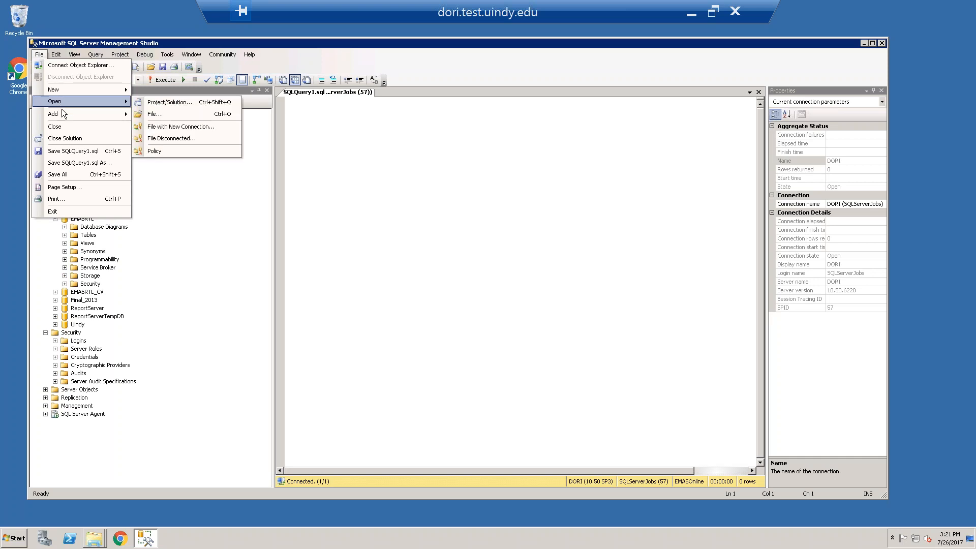
left_click(64, 163)
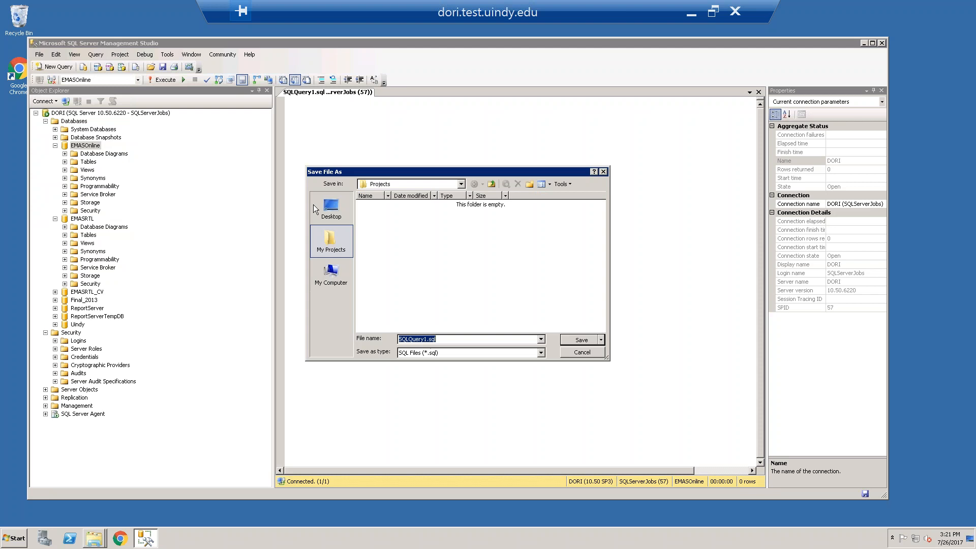
left_click(314, 205)
left_click(488, 339)
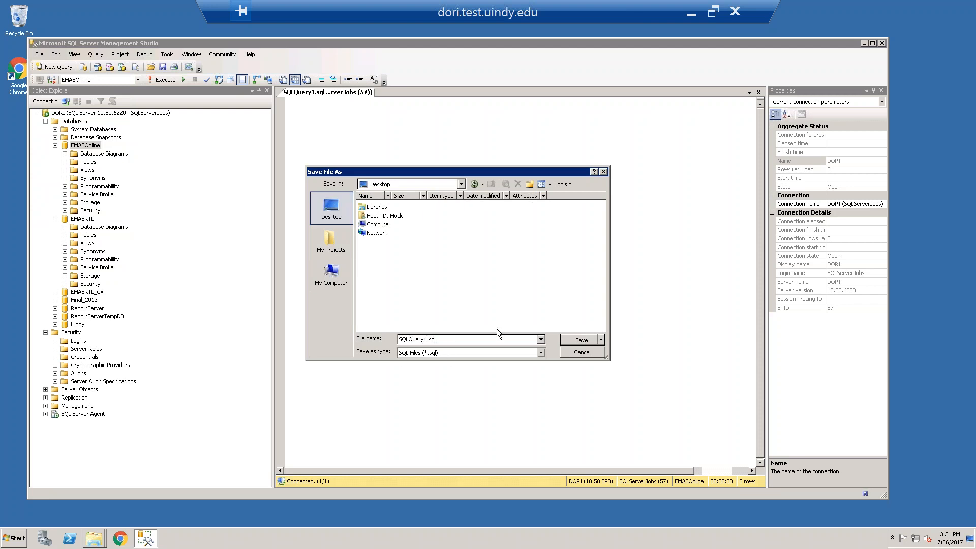
key("Home")
key("shift+Right")
key("shift+Right")
key("shift+Right")
key("shift+Right")
key("shift+Right")
key("shift+Right")
key("shift+Right")
key("shift+Right")
key("shift+Right")
type("EMASOnline_EMASRTL_PROD_TO_TEST_CHANGES")
key("Return")
Begin a select * statement in the query and add the line USE EMASOnline above it
type("select * fr")
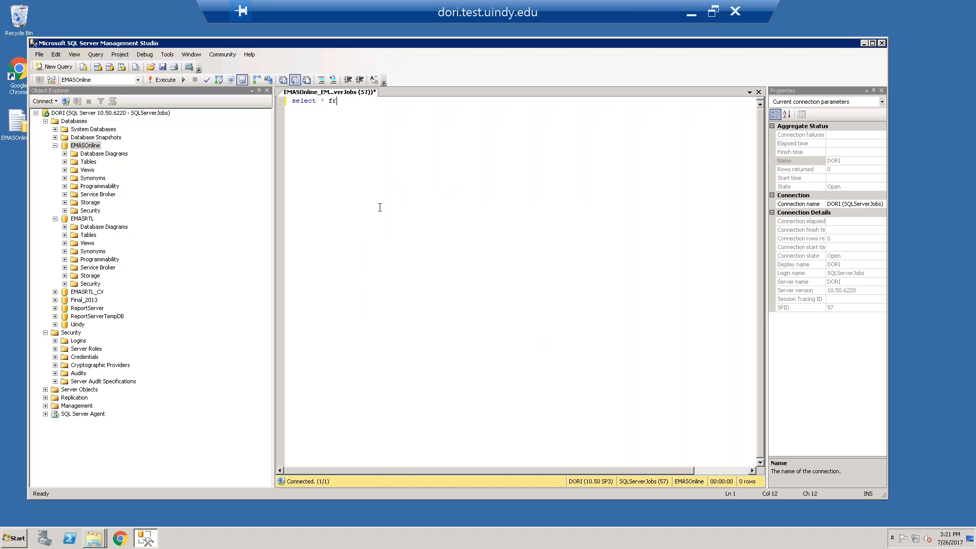
type("om")
key("BackSpace")
key("BackSpace")
key("BackSpace")
key("Return")
key("Up")
type("USE EMASOnli")
key("Tab")
Complete the statement as select * from Polaris_PortalAlias and run only that line
type("rrom")
key("BackSpace")
key("BackSpace")
key("BackSpace")
key("BackSpace")
type("om POla")
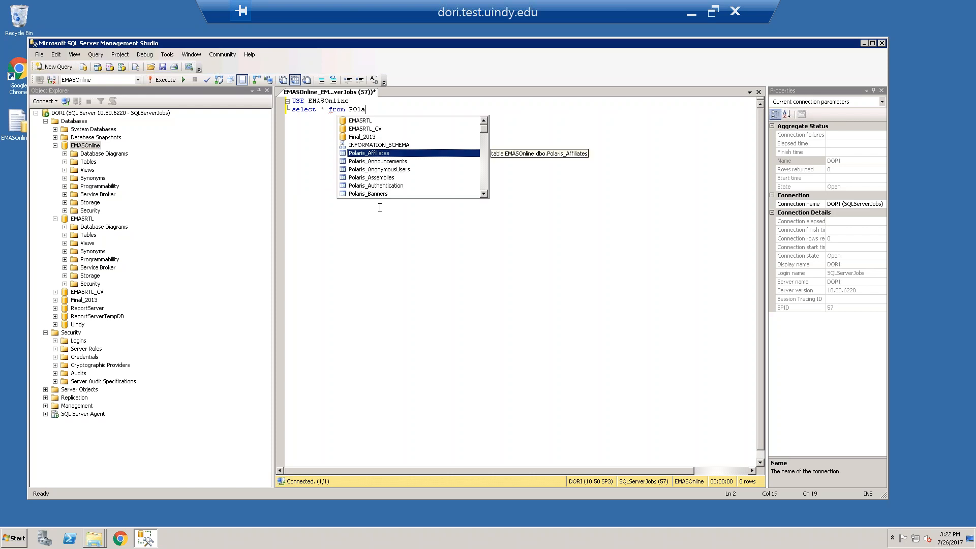
type("ris_port")
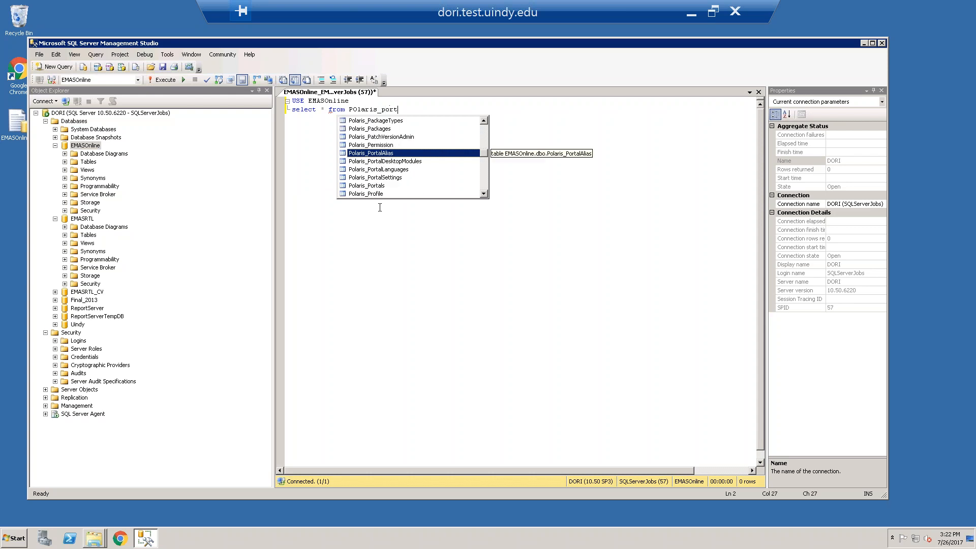
key("Tab")
key("shift+Home")
key("F5")
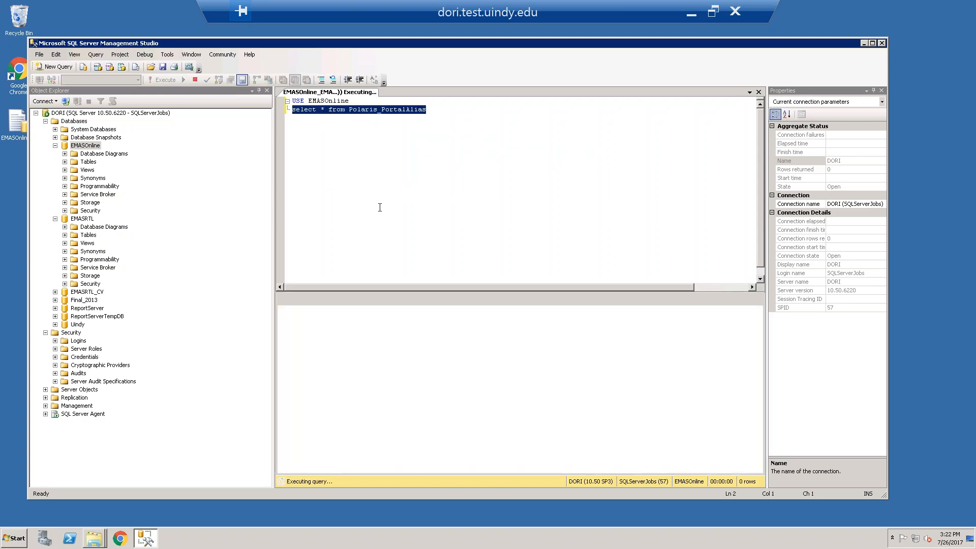
Turn the select line into the beginning of an UPDATE Polaris_PortalAlias SET statement below USE EMASOnline
key("Left")
key("Return")
type("UPDATE")
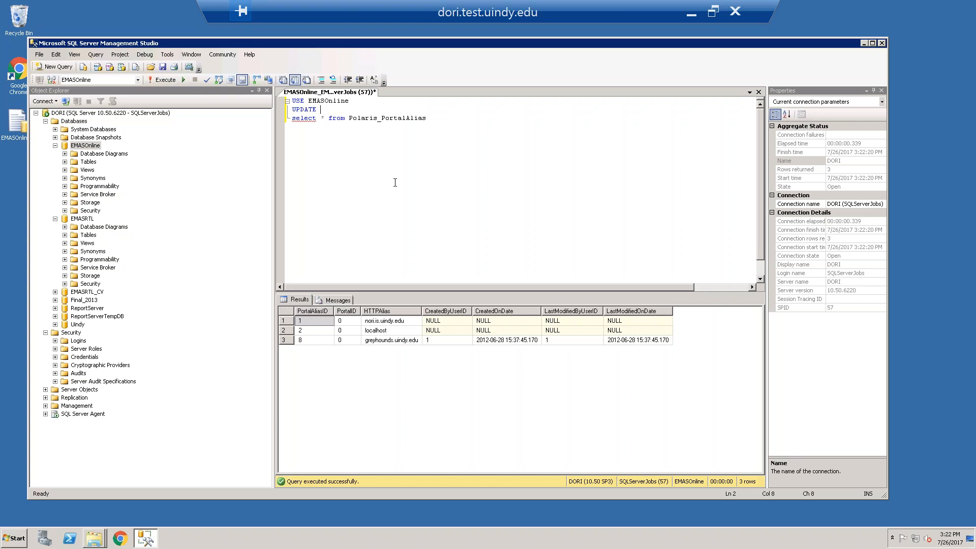
left_click(448, 119)
left_click(350, 116, "shift")
key("BackSpace")
key("BackSpace")
key("End")
type("SET ")
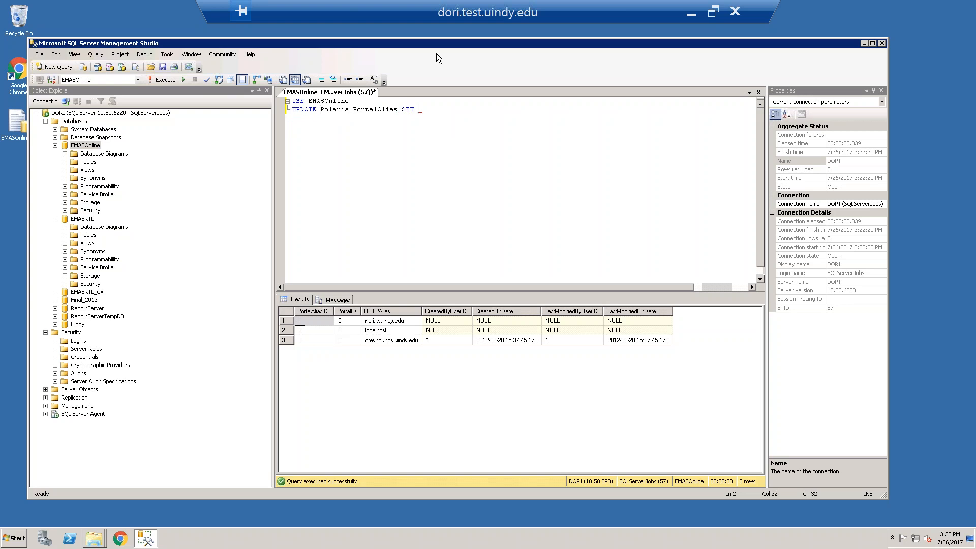
type("HTTPAlias = '")
Make the UPDATE statement set HTTPAlias to 'dori.test.uindy.edu'
type("dori.test.uindy.edu")
Restrict the HTTPAlias update with the condition where PortalAliasID = 1
type("where Polaris_Affiliates")
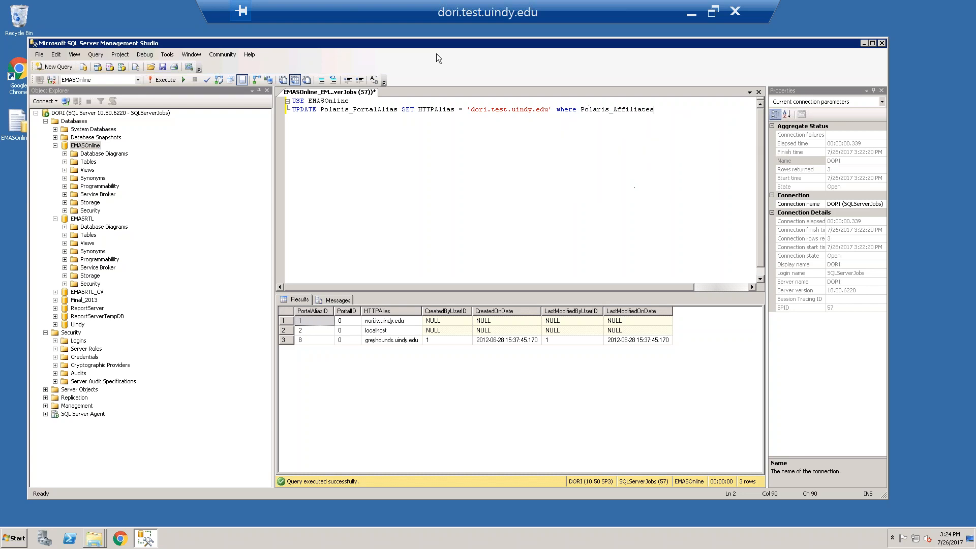
key("BackSpace")
key("BackSpace")
key("BackSpace")
key("BackSpace")
key("BackSpace")
key("BackSpace")
key("BackSpace")
key("BackSpace")
key("BackSpace")
key("BackSpace")
key("BackSpace")
key("BackSpace")
key("BackSpace")
key("BackSpace")
key("BackSpace")
key("BackSpace")
key("BackSpace")
type("PortalAli")
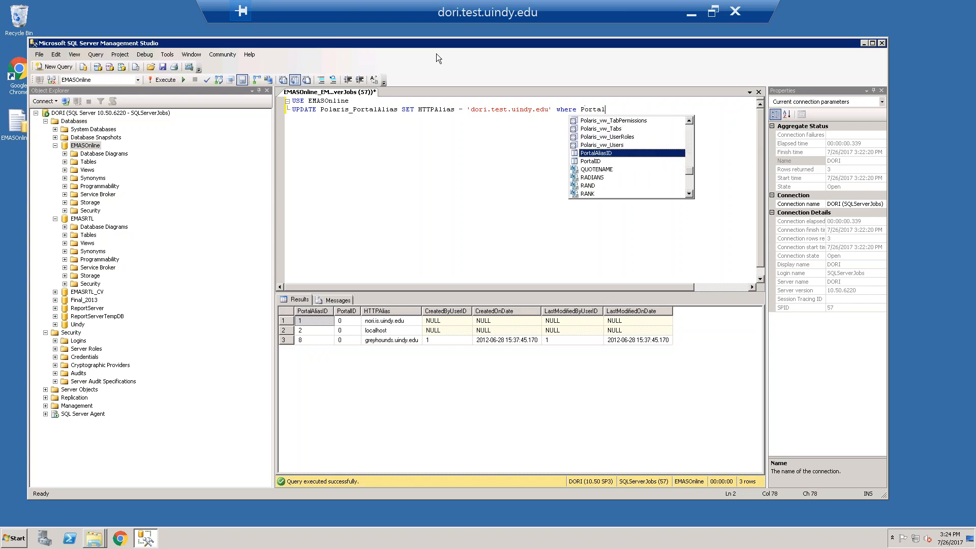
type("asID =")
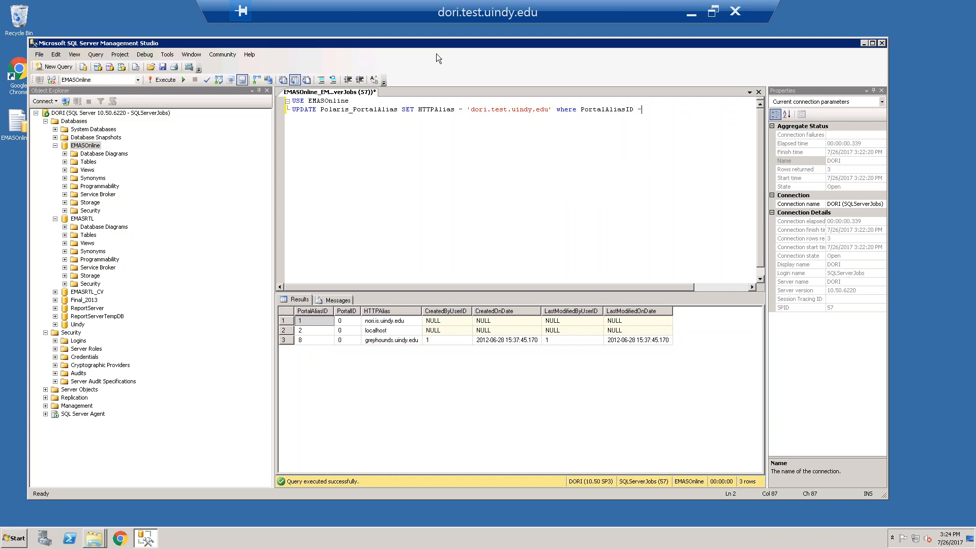
type(" 1")
Add the line DELETE FROM Polaris_PortalAlias WHERE PortalAliasID = 8 below the UPDATE statement
key("Return")
type("DELETE FROM Polaris_PortalAlias")
key("Tab")
type("WHERE PortalAliasID =")
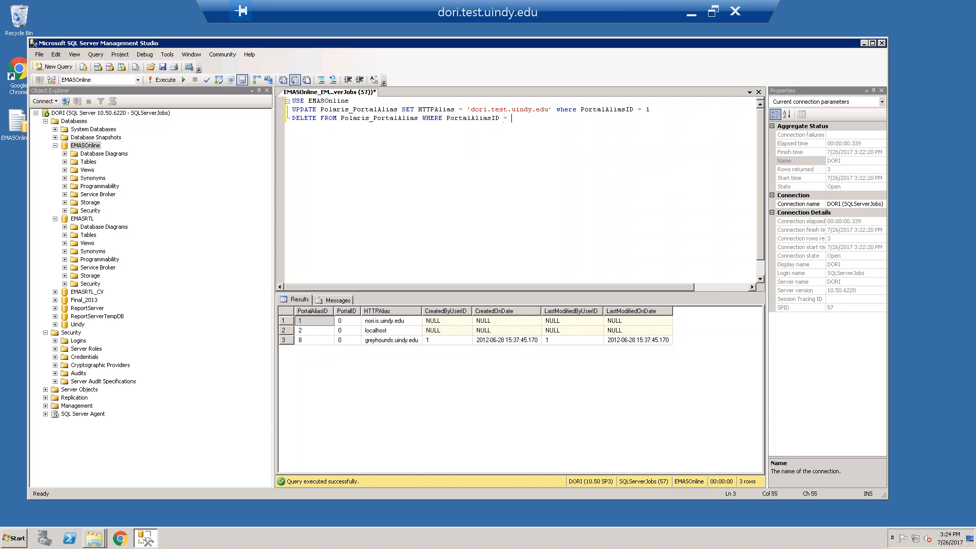
type(" 8")
Add a USE EMASRTL line below the DELETE statement, with blank lines left between them for more EMASOnline statements
key("Return")
key("Return")
type("USE EMASRTL")
key("Return")
key("Return")
key("Return")
key("Return")
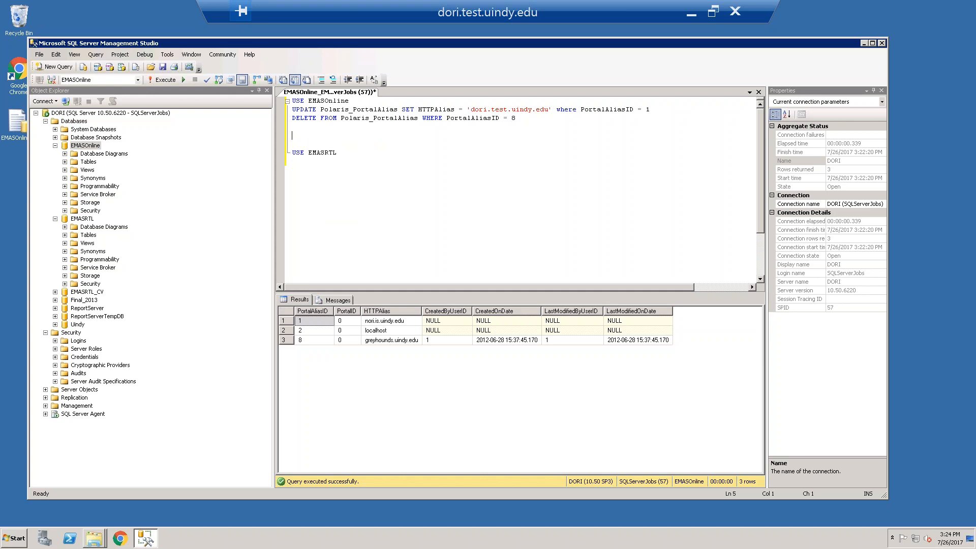
Write SELECT FROM Polaris_Links above the USE EMASRTL line and run only that line
type("SELECT FROM Polaris_Affiliate")
key("BackSpace")
key("BackSpace")
key("BackSpace")
key("BackSpace")
key("BackSpace")
key("BackSpace")
key("BackSpace")
key("BackSpace")
type("_Links")
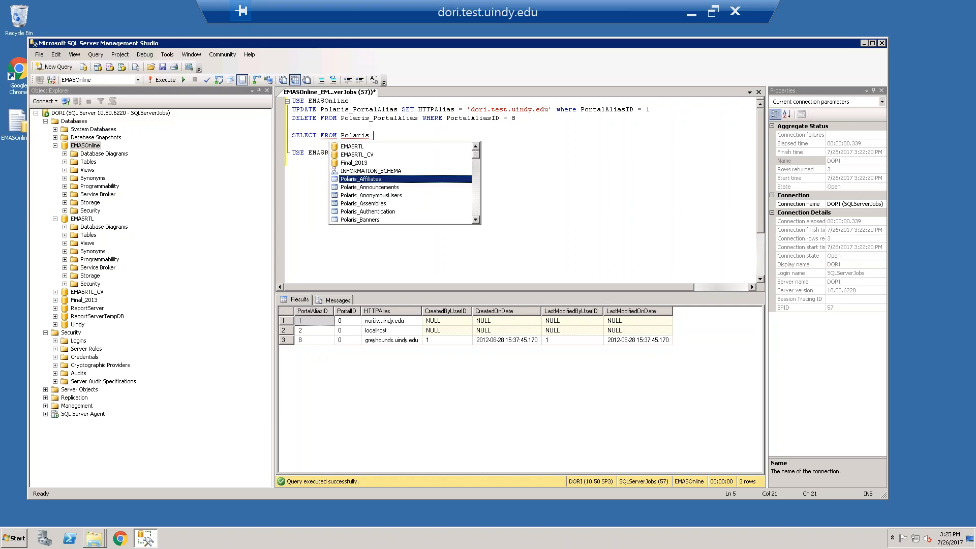
key("shift+Home")
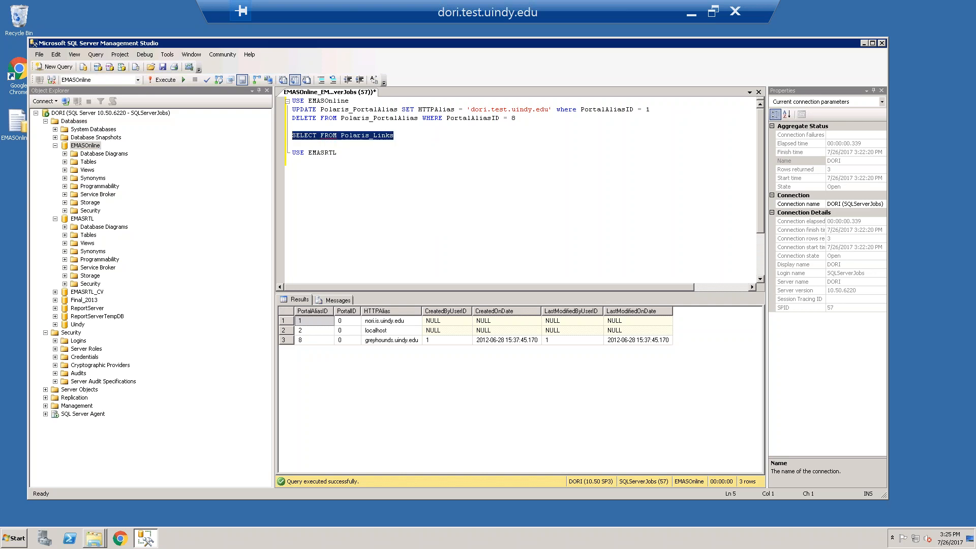
key("F5")
Correct the Polaris_Links query to SELECT * FROM Polaris_Links and run only that line
key("End")
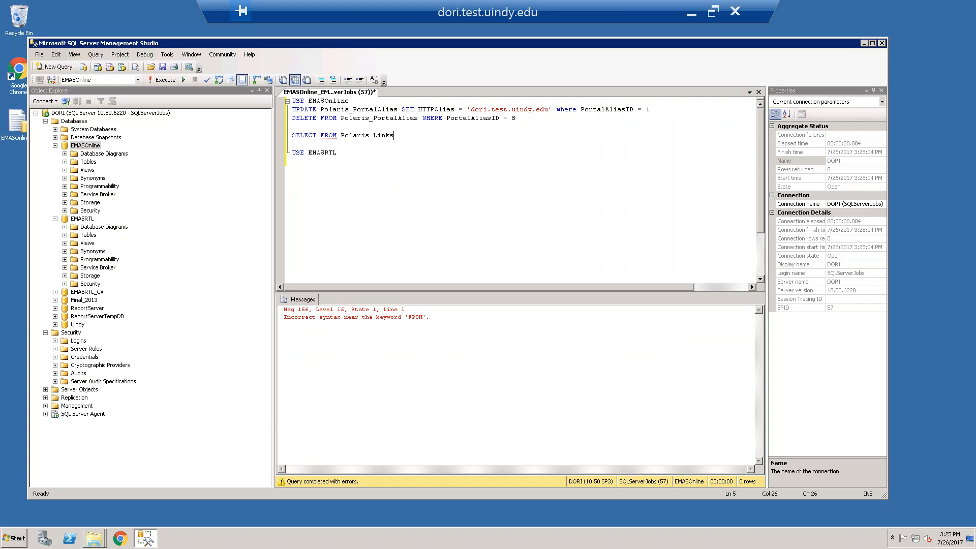
type("*")
key("End")
key("shift+Home")
key("F5")
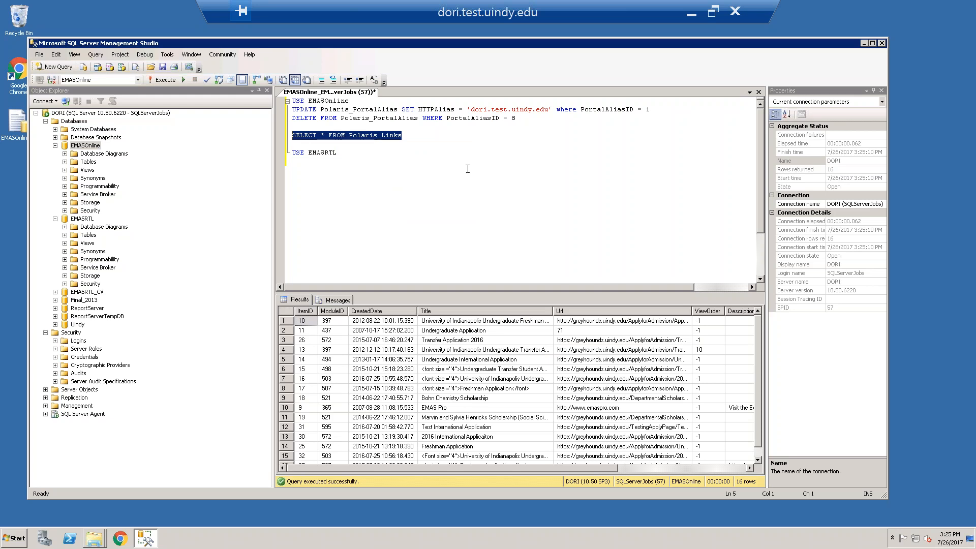
left_click(424, 139)
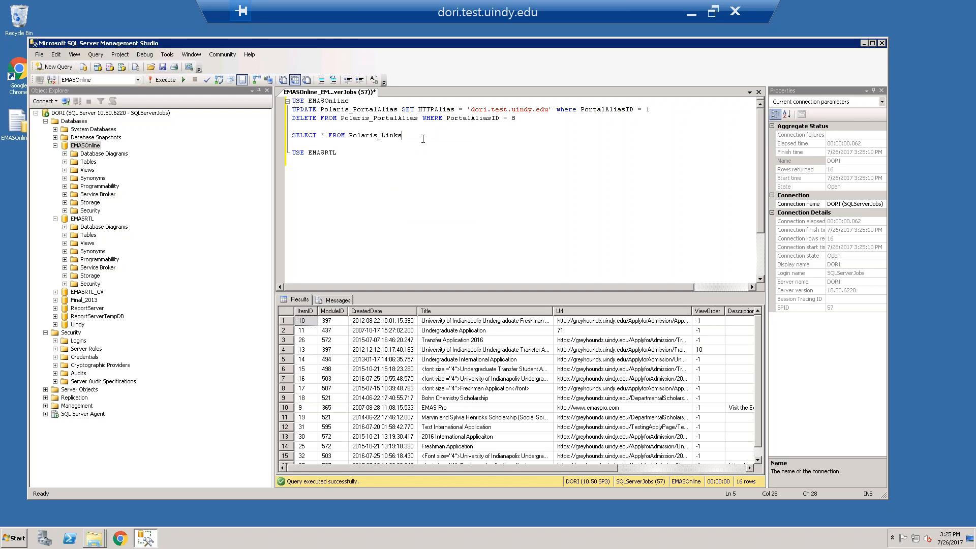
Begin the statement UPDATE Polaris_Links set Url = REPLACE(Url, on a new line above the Polaris_Links select
key("Return")
type("UPDATE Polaris_")
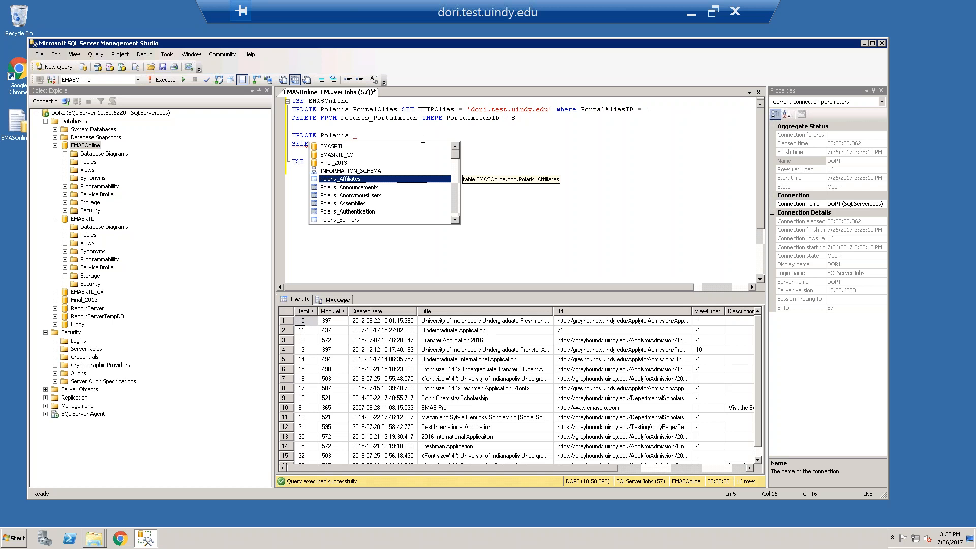
type("Link")
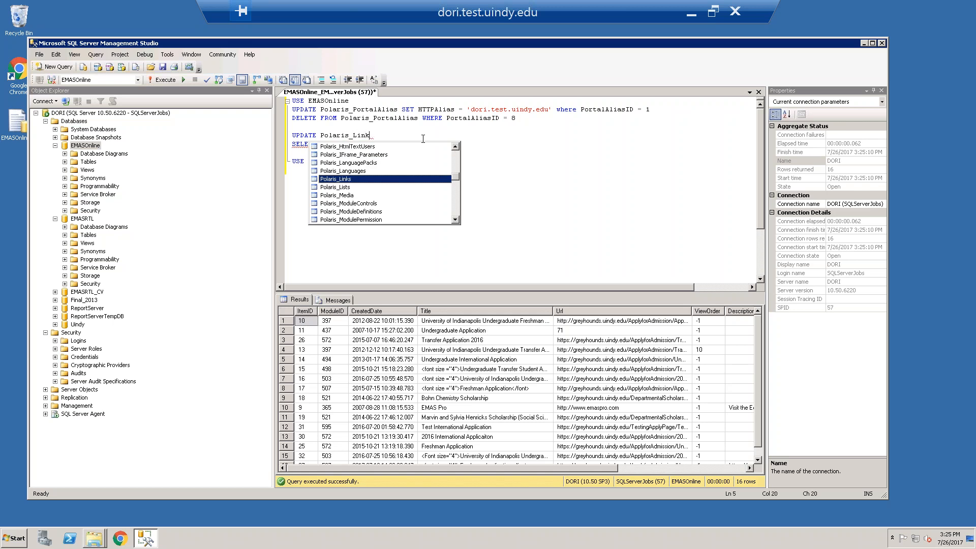
type("s set ")
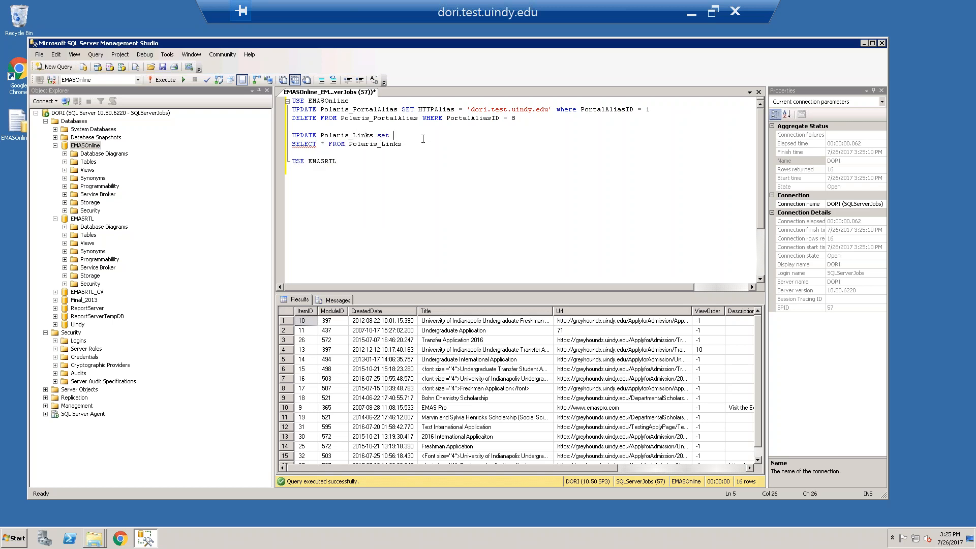
type("Url =")
type("R")
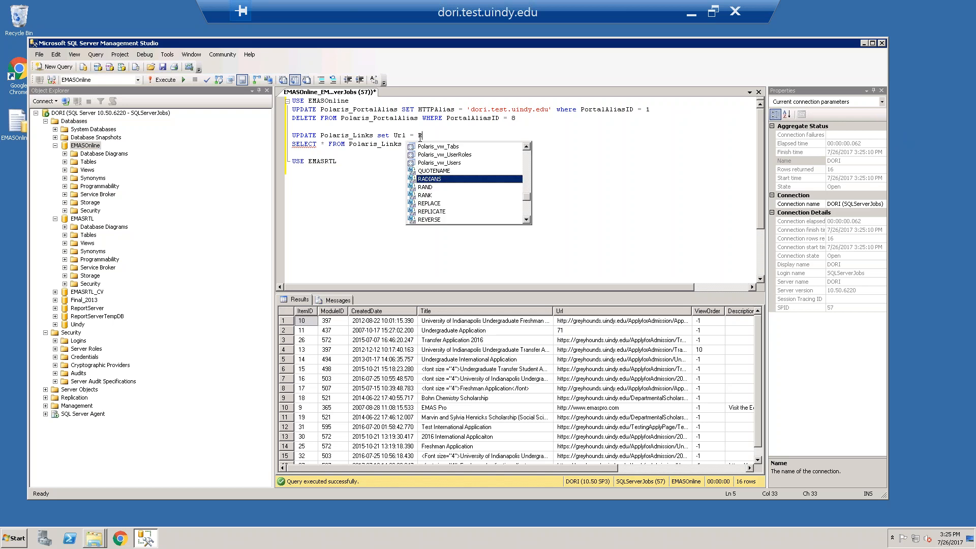
type("EPLACE(")
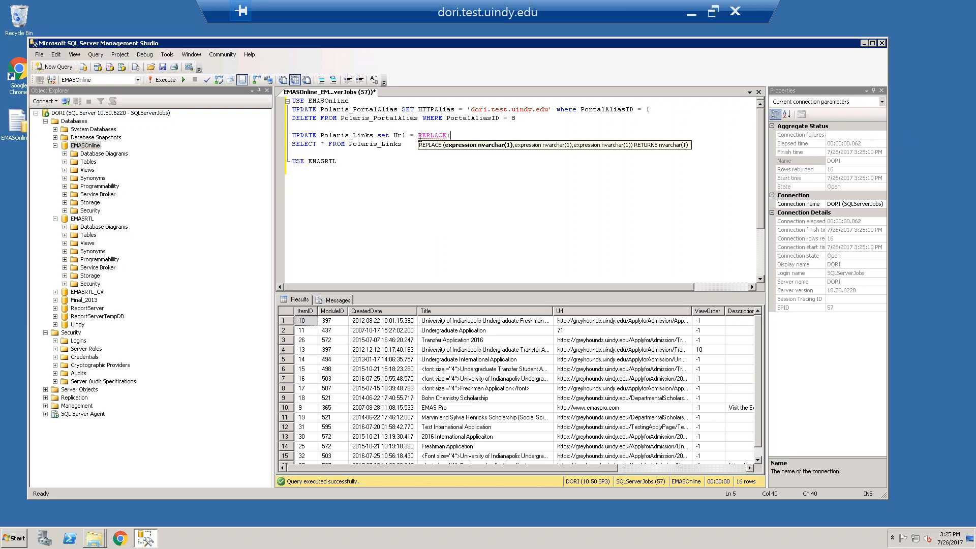
type("Url,")
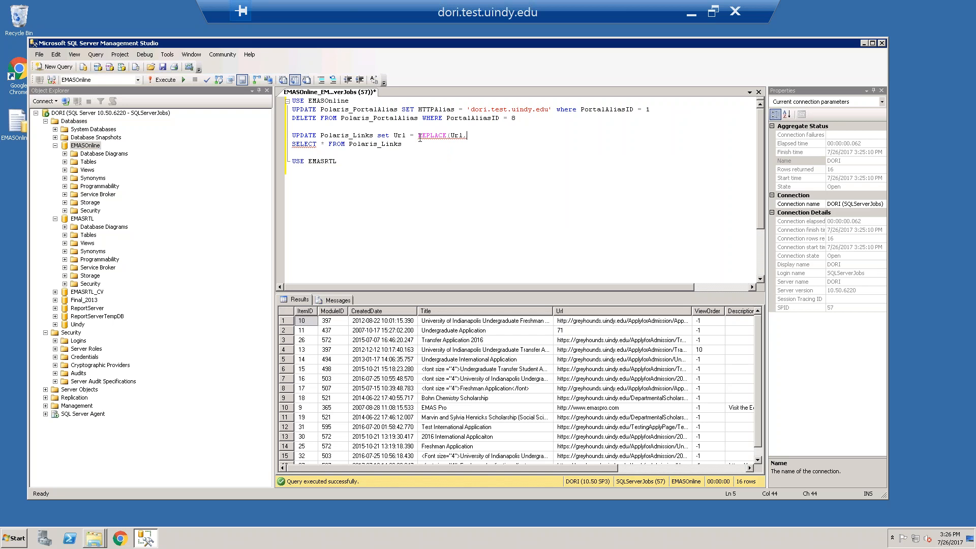
left_click(583, 341)
right_click(583, 341)
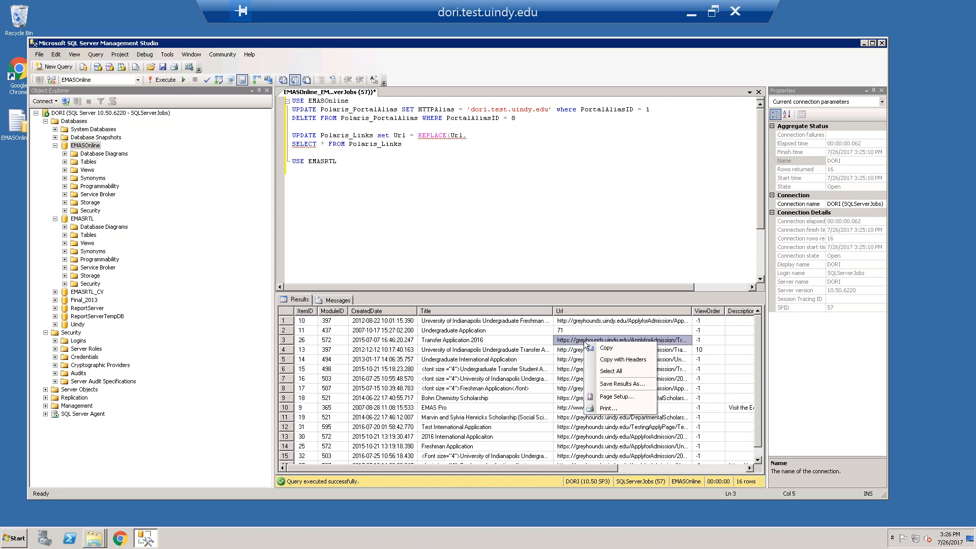
left_click(599, 348)
left_click(483, 135)
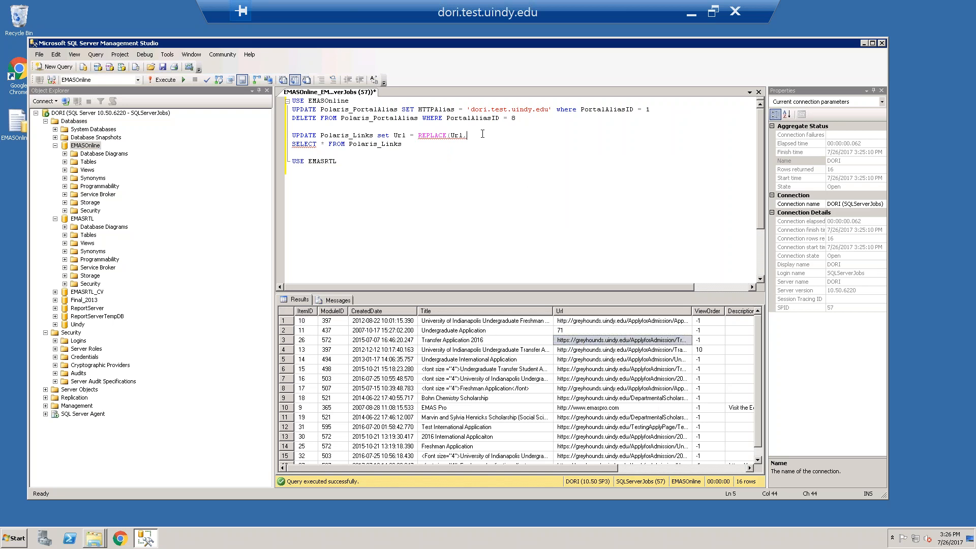
type("https://greyhounds.uindy.edu/ApplyforAdmission/TransferApplication2016.aspx?apptype=TFR2016")
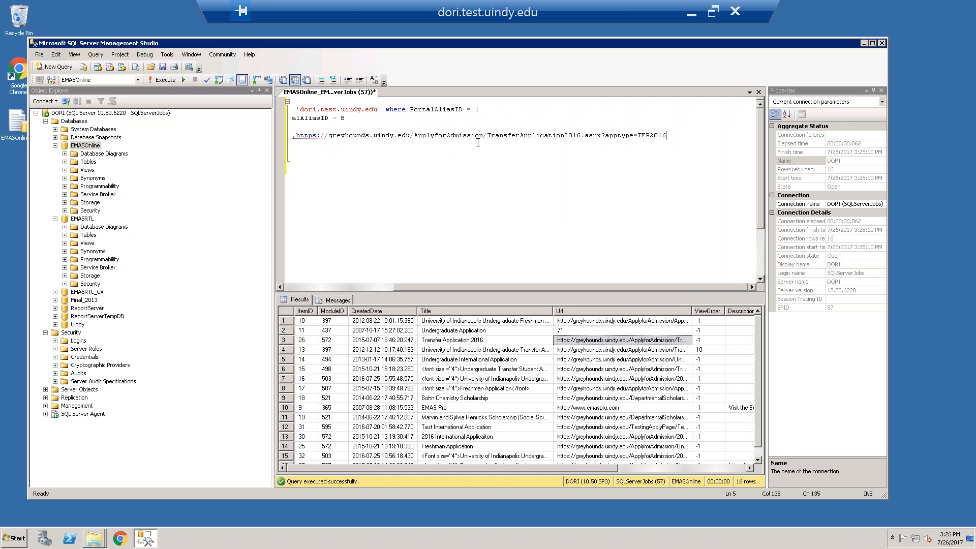
left_click(411, 135, "shift")
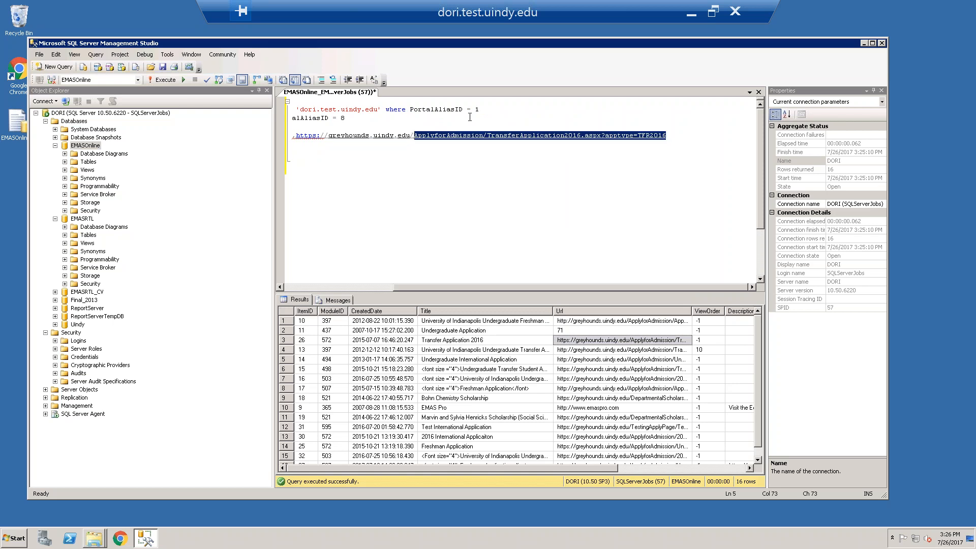
key("Delete")
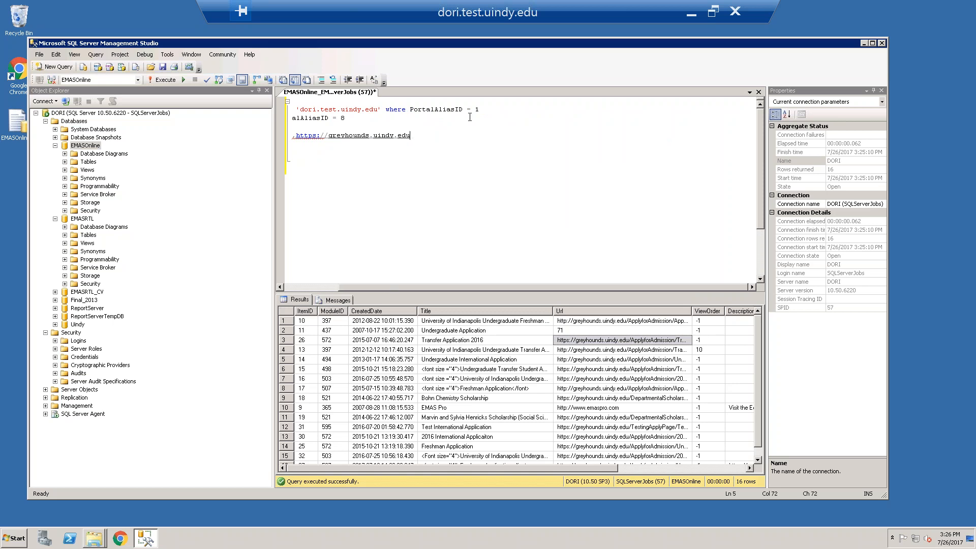
left_click(295, 135)
type("'")
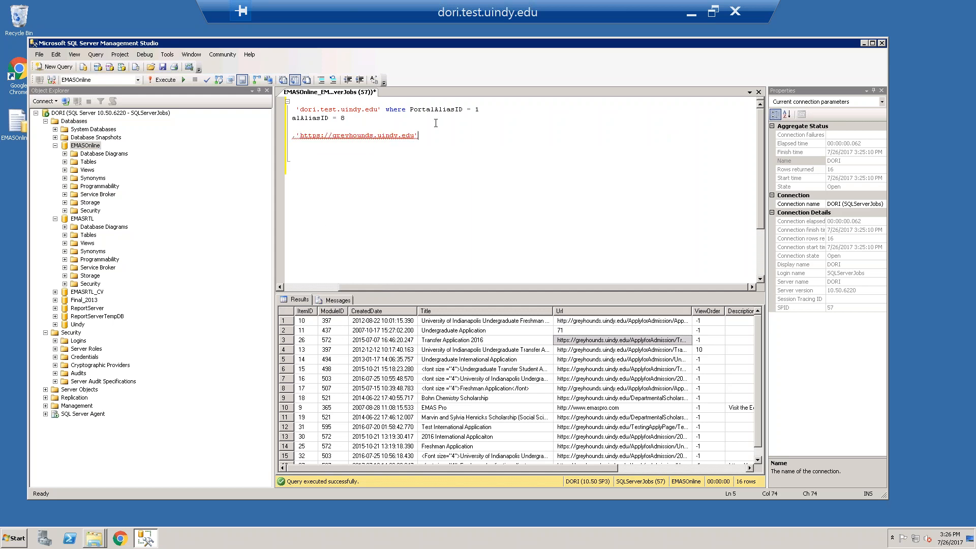
type(",")
left_click_drag(393, 287, 371, 288)
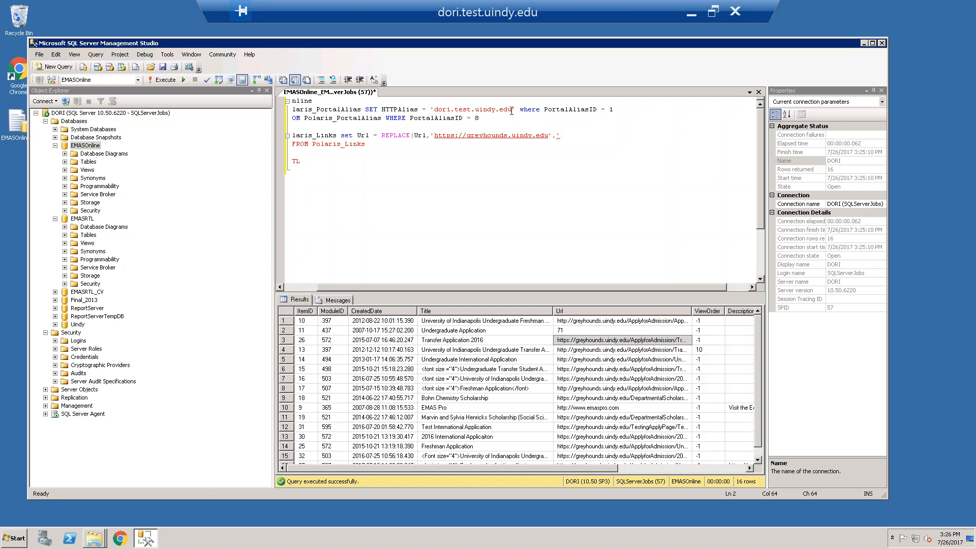
left_click(435, 109, "shift")
key("ctrl+c")
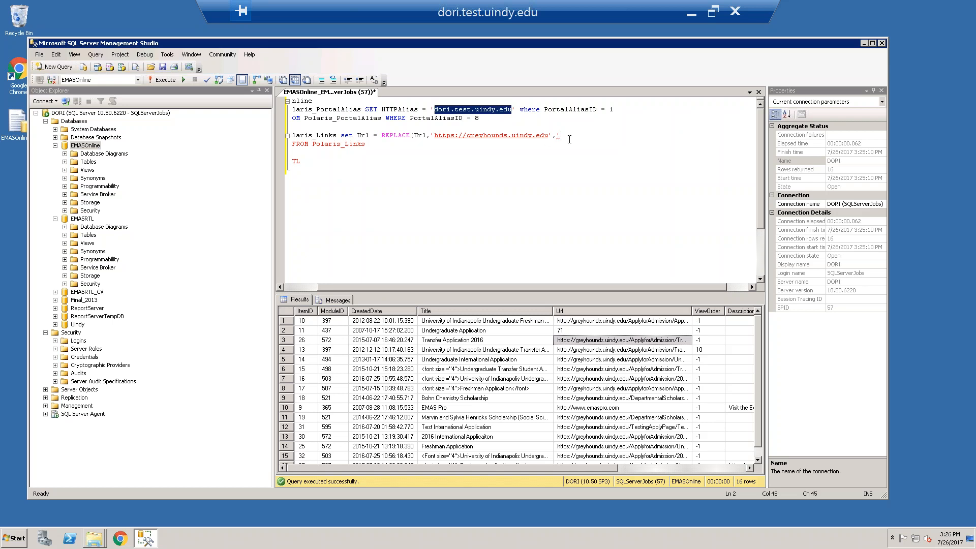
left_click(571, 136)
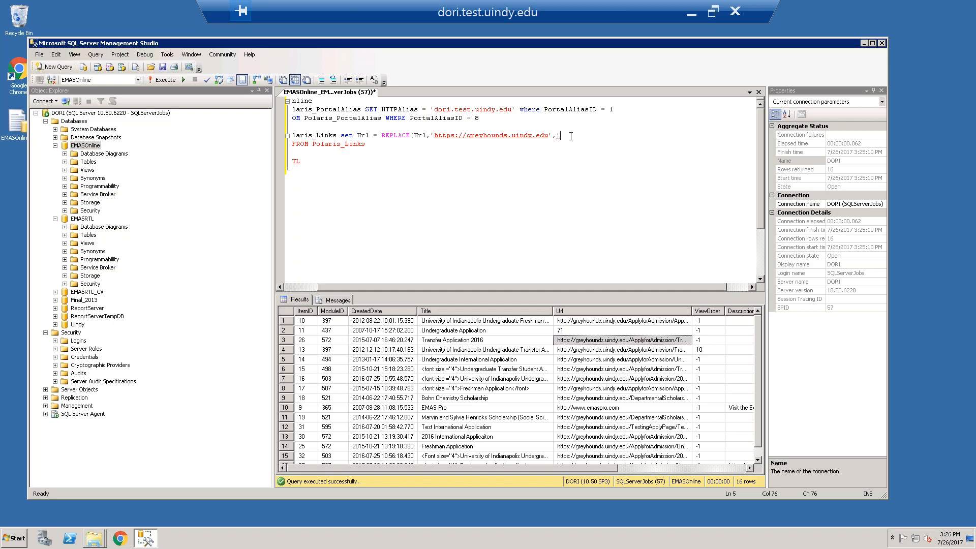
type("http:")
type("//")
key("ctrl+v")
type("')")
key("Home")
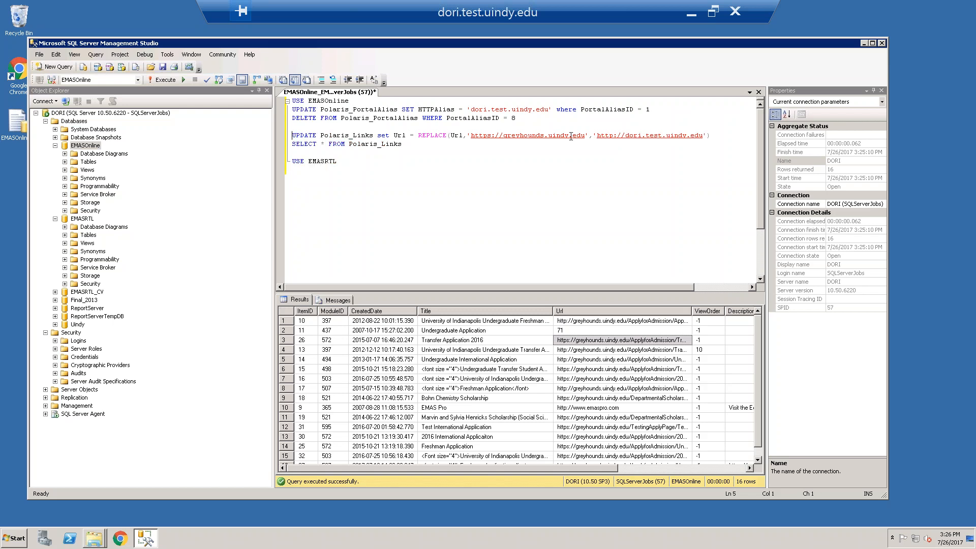
key("shift+End")
key("ctrl+c")
key("End")
key("Return")
key("ctrl+v")
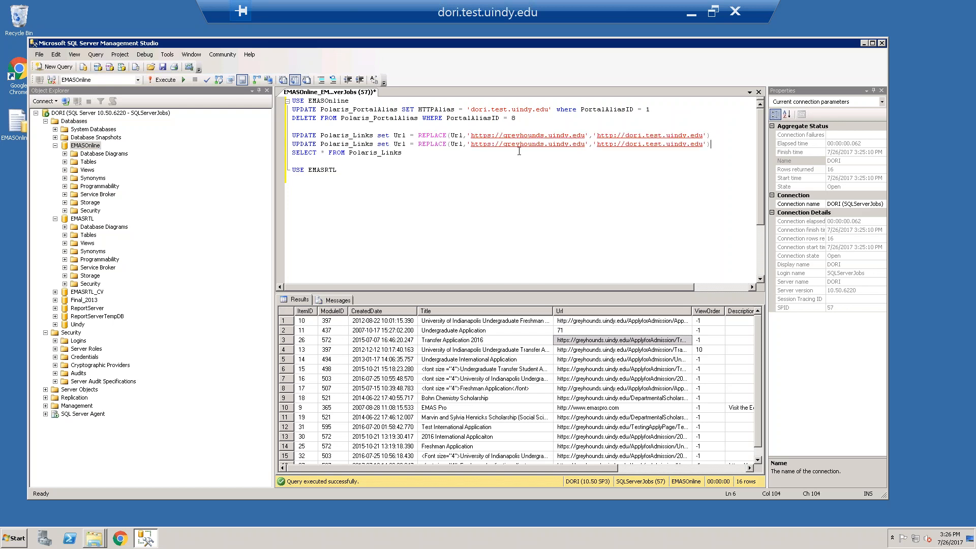
left_click(488, 144)
key("Delete")
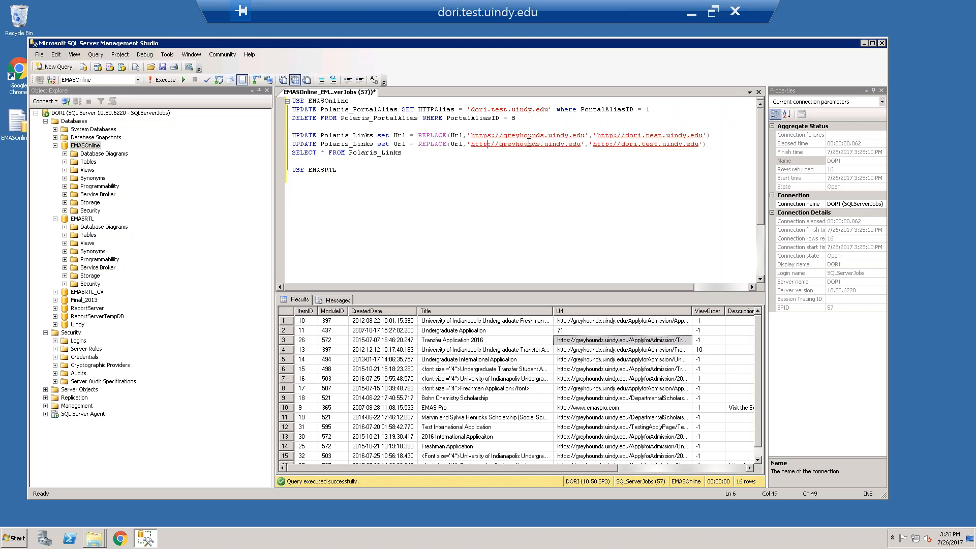
Delete the SELECT * FROM Polaris_Links line from the script
key("End")
key("shift+Home")
key("BackSpace")
key("Delete")
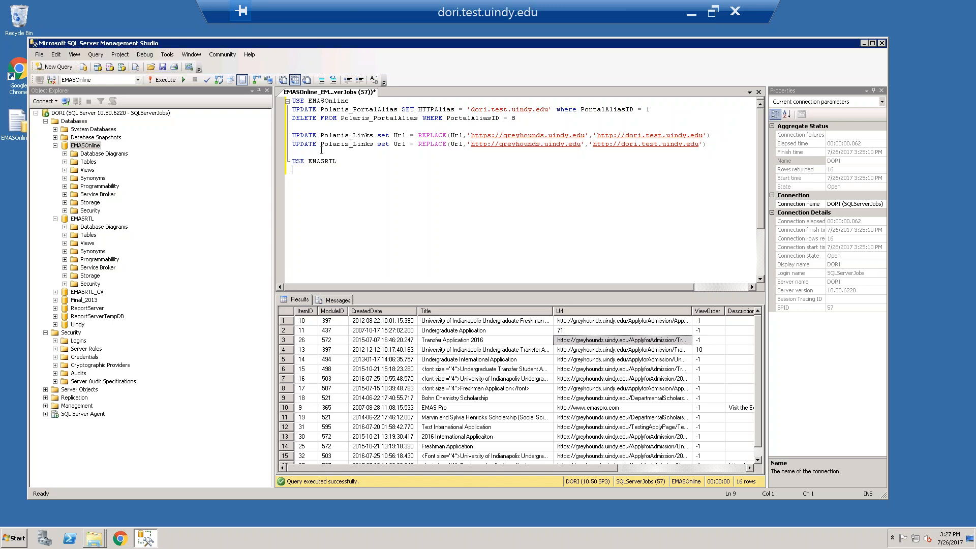
Write SELECT * FROM EMAS_CNS below USE EMASRTL and run only that line
type("SELECT * FROM EMAS_")
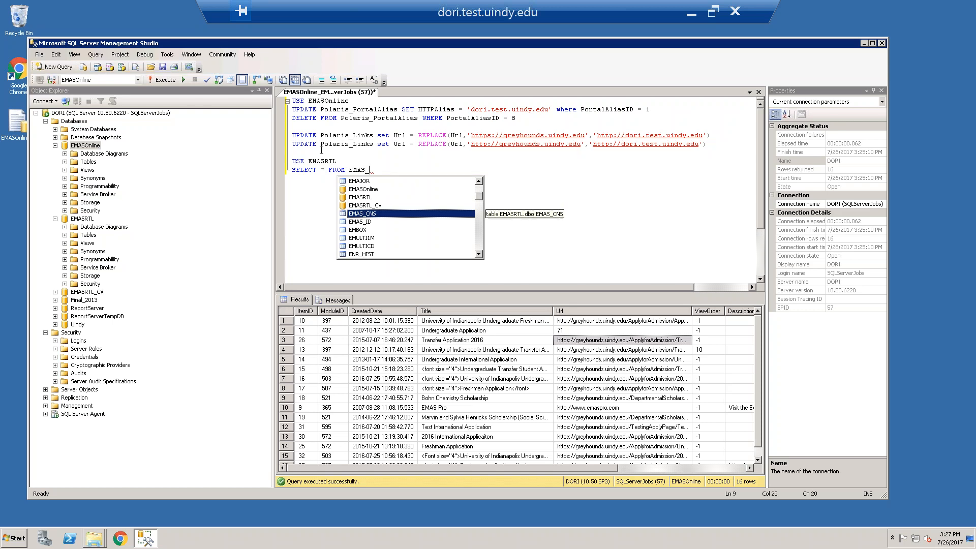
key("Tab")
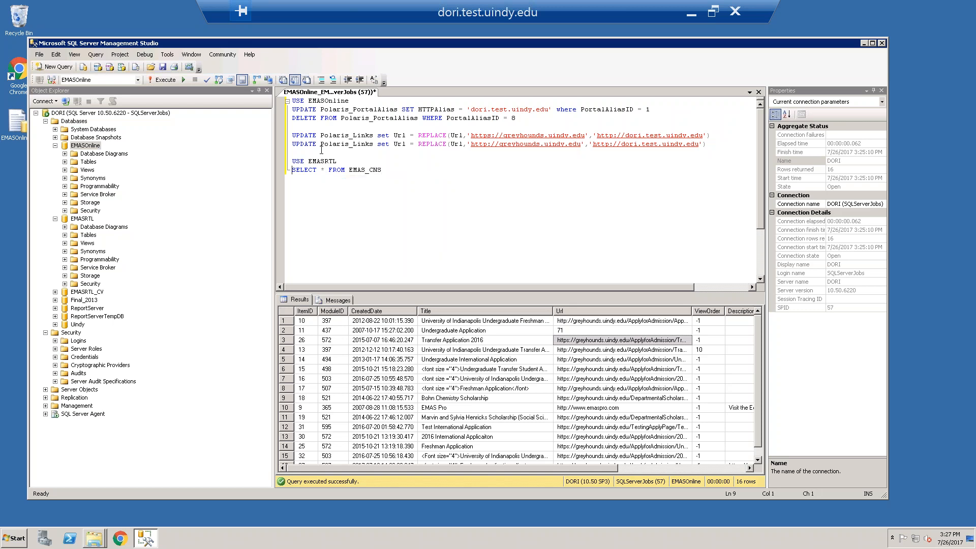
key("shift+End")
key("F5")
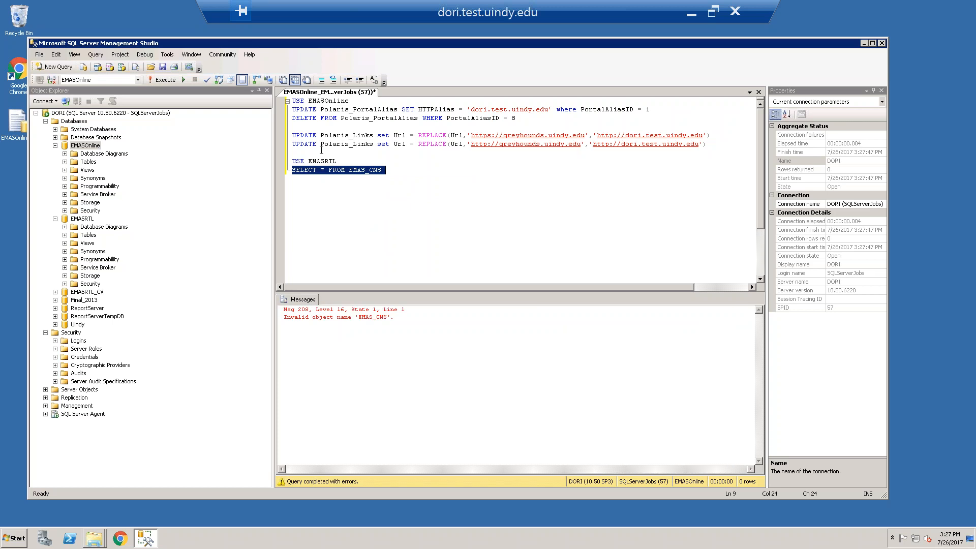
key("Left")
key("Left")
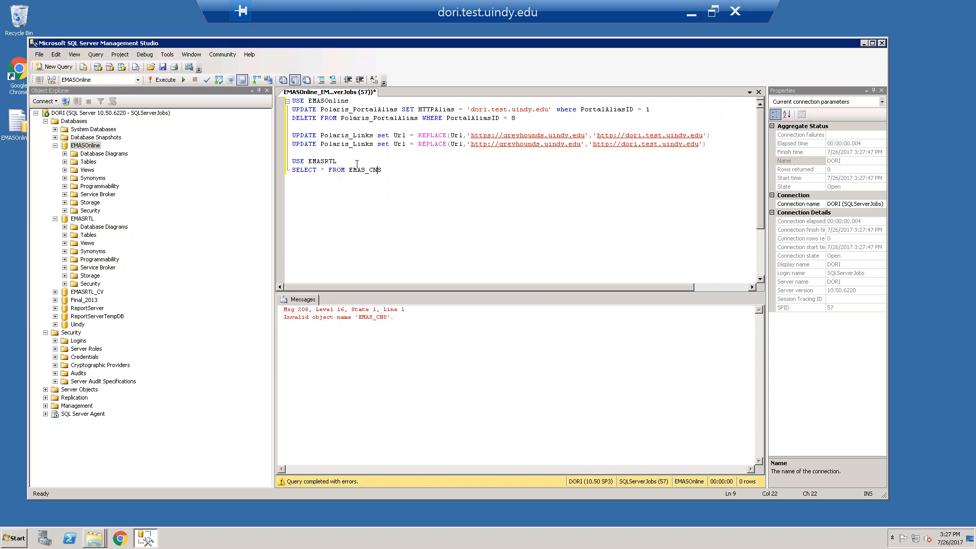
Run the USE EMASRTL and SELECT * FROM EMAS_CNS lines together
key("End")
key("shift+Up")
key("shift+Home")
key("F5")
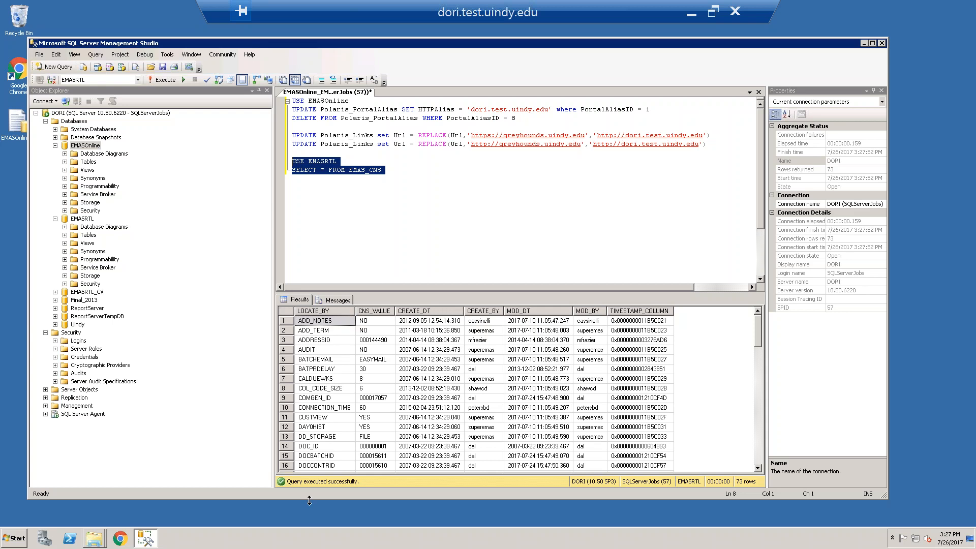
Find the EMASONLINEDB row in the EMAS_CNS results and widen the CNS_VALUE column to read its full value
left_click(349, 425)
scroll(349, 426, "down", 3)
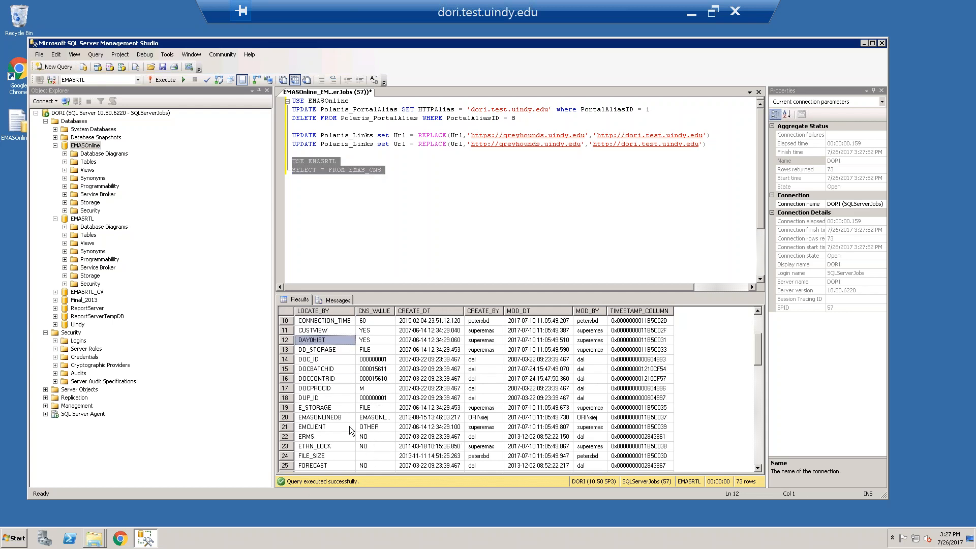
left_click(342, 416)
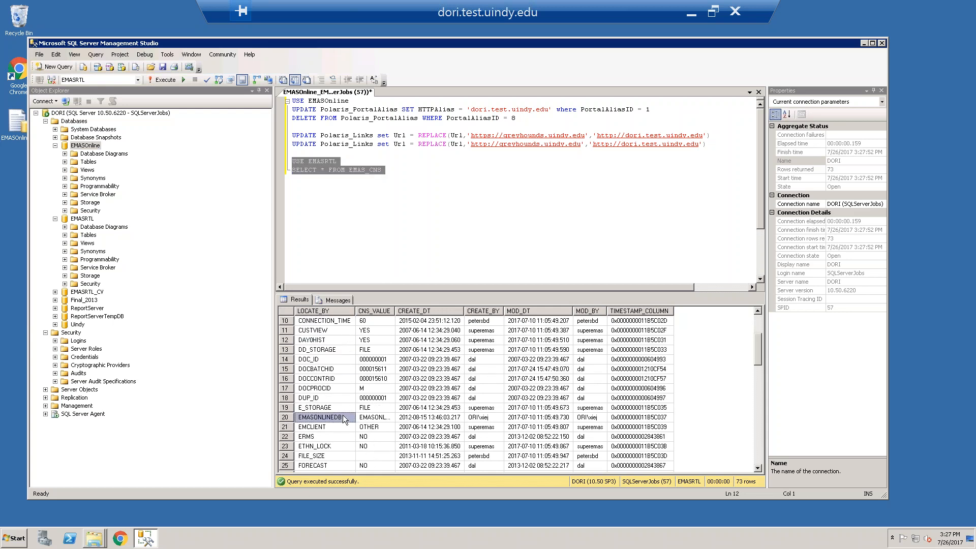
double_click(394, 310)
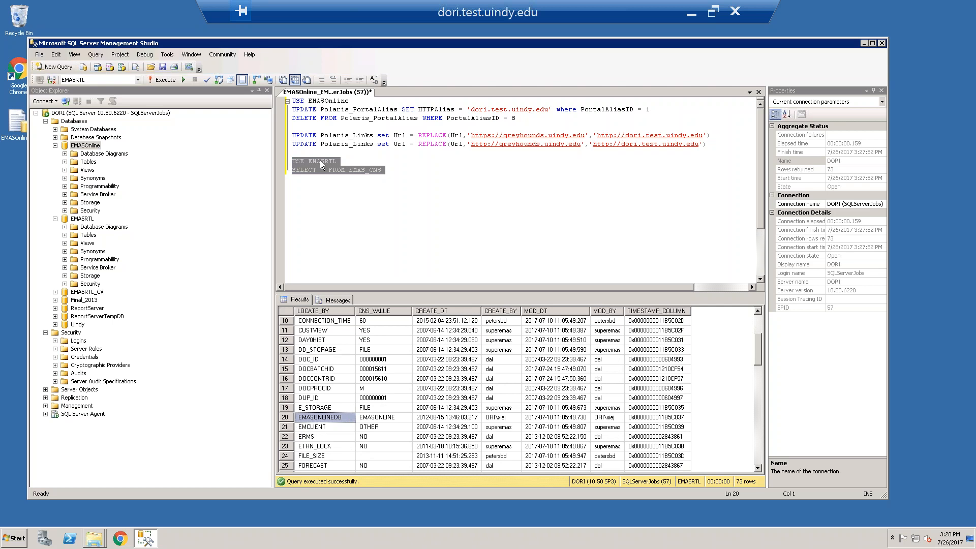
left_click(375, 417)
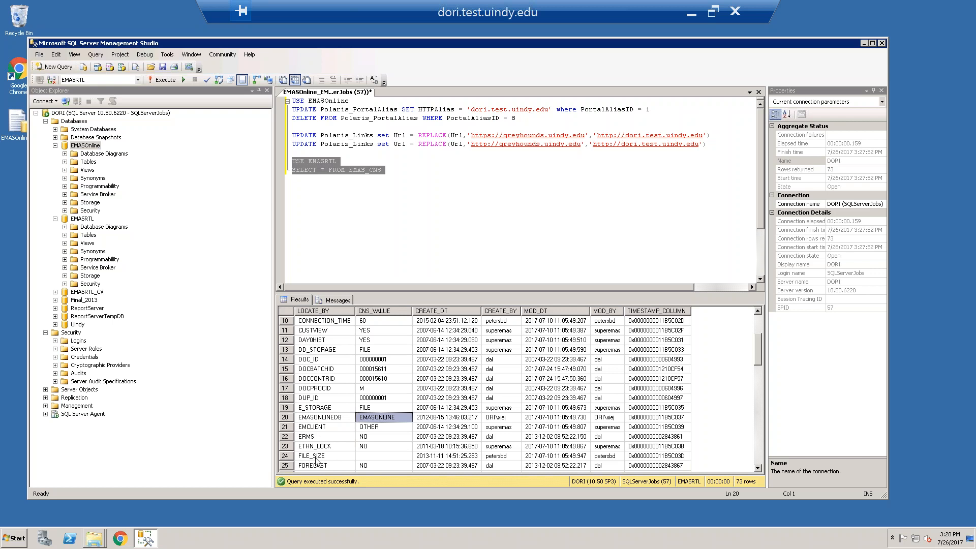
Delete the USE EMASRTL and SELECT * FROM EMAS_CNS lines from the script
left_click(417, 186)
key("shift+Up")
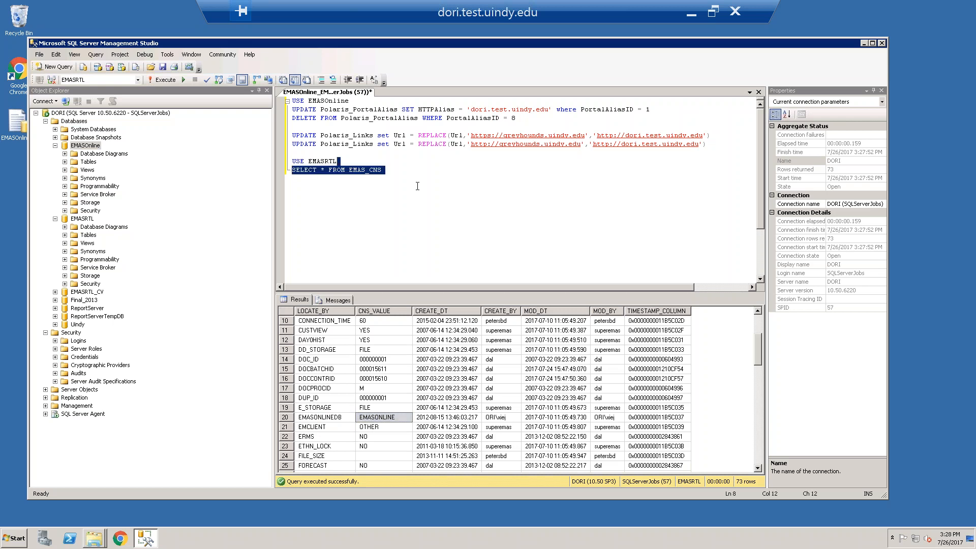
key("shift+Home")
key("Delete")
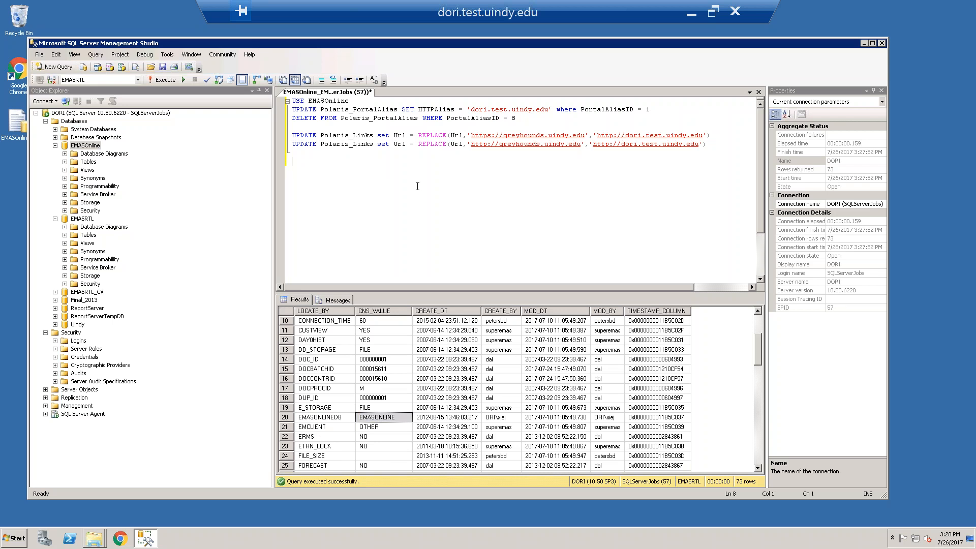
Execute the whole EMASOnline update script and save the script file
key("F5")
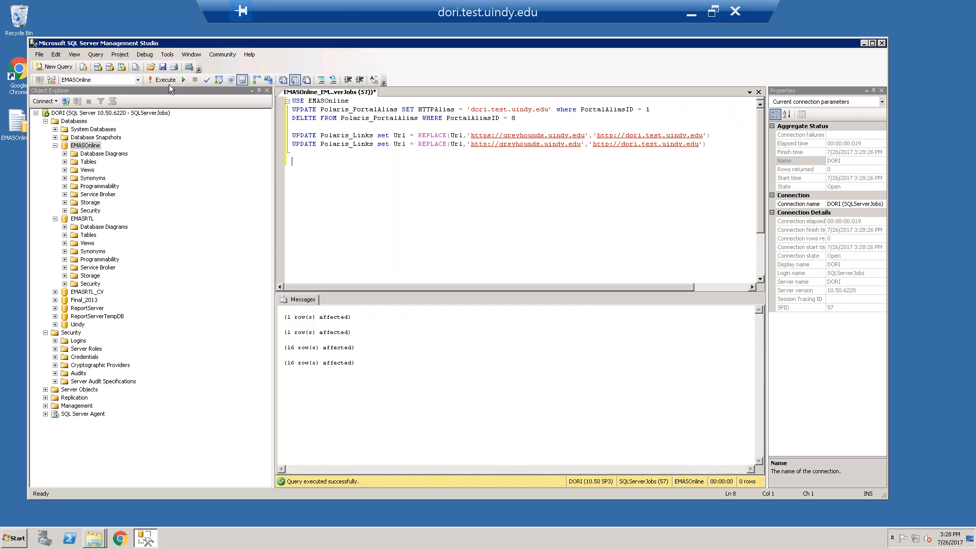
left_click(163, 67)
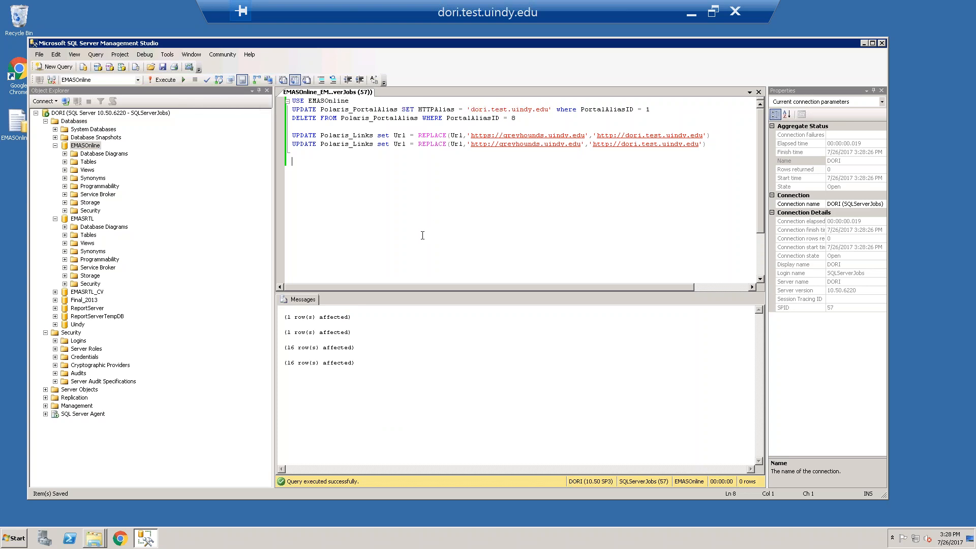
Switch to the EMAS_TEST folder window, minimize the copy progress, and copy all contents of W:\EMASOnline, accepting the security warning
left_click(100, 537)
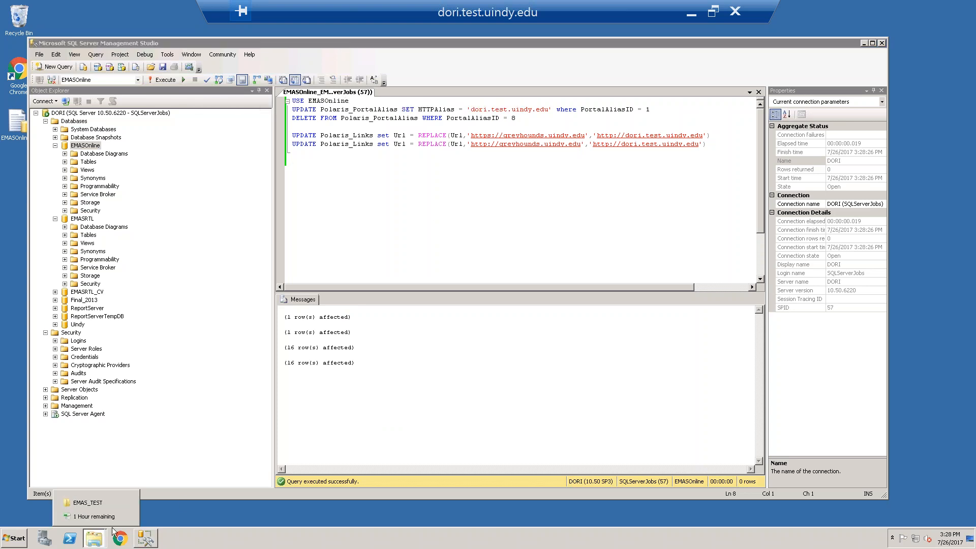
left_click(90, 503)
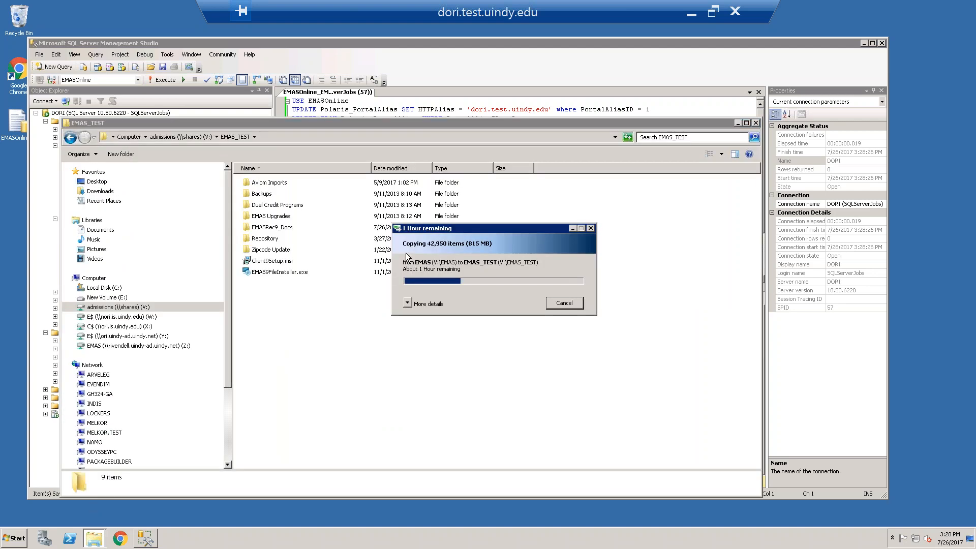
left_click(572, 228)
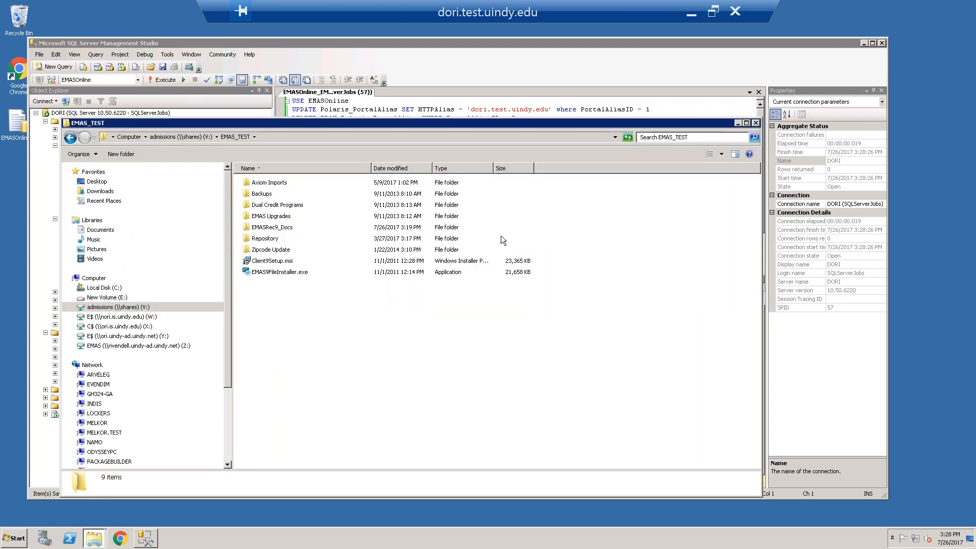
left_click(148, 318)
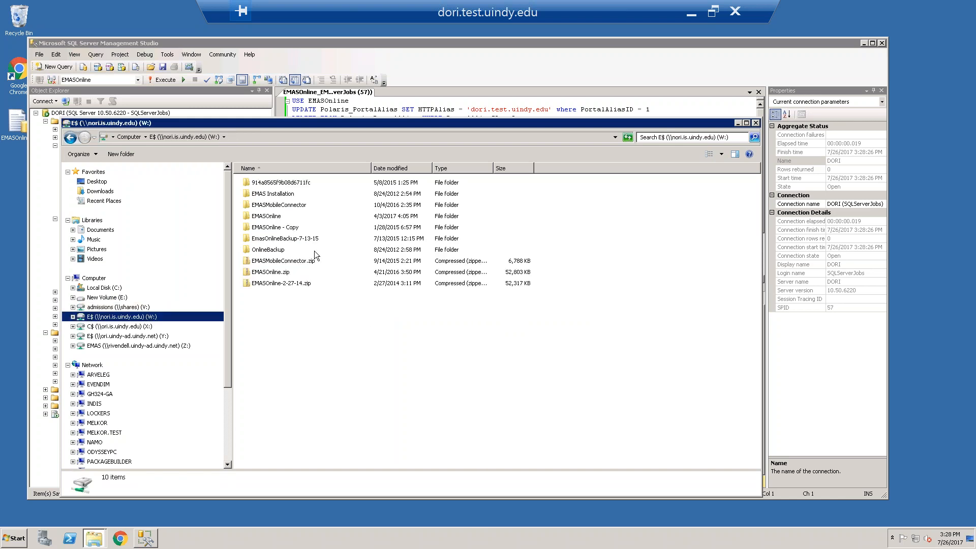
double_click(259, 216)
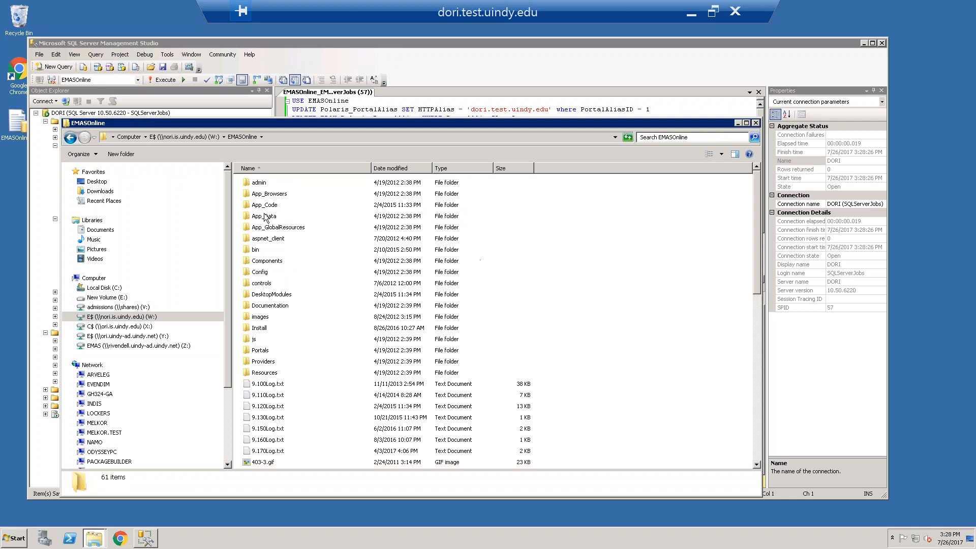
key("ctrl+a")
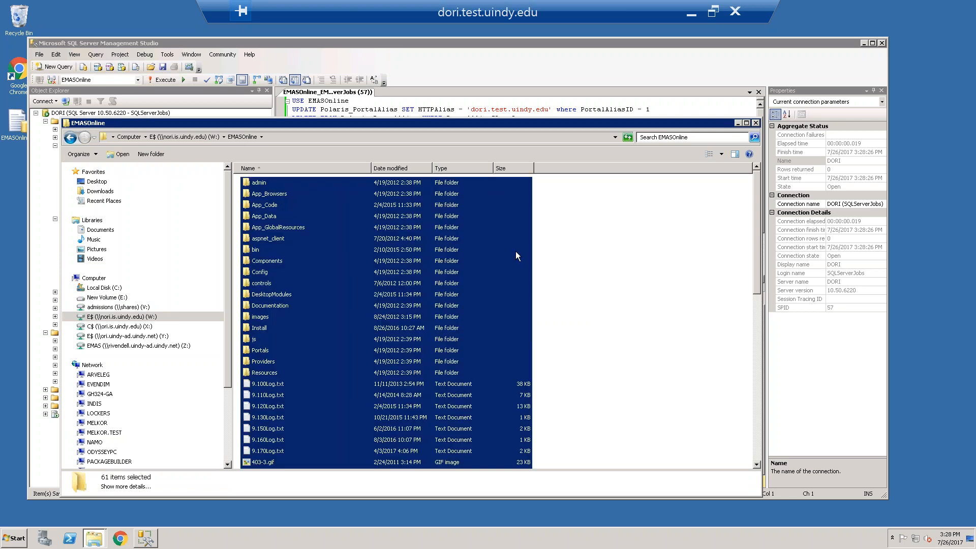
right_click(293, 189)
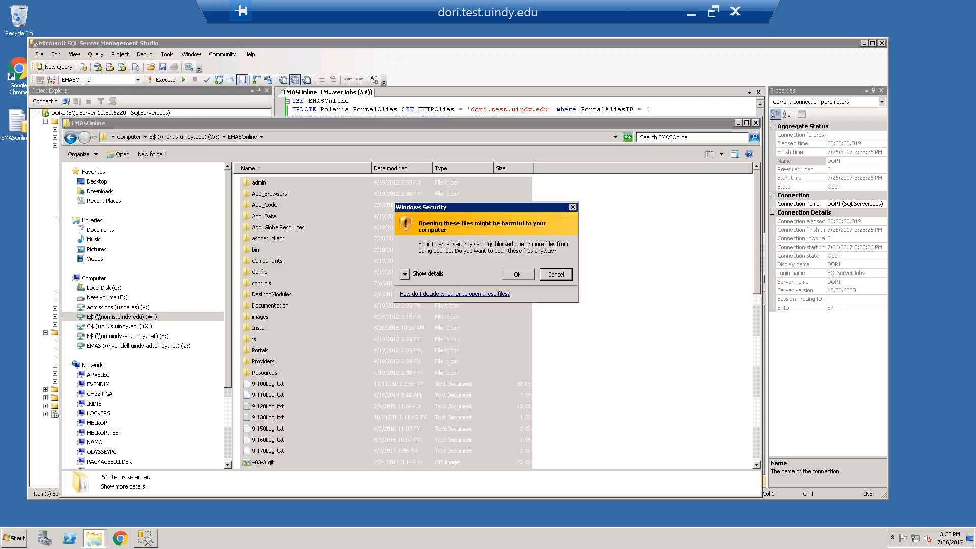
left_click(529, 275)
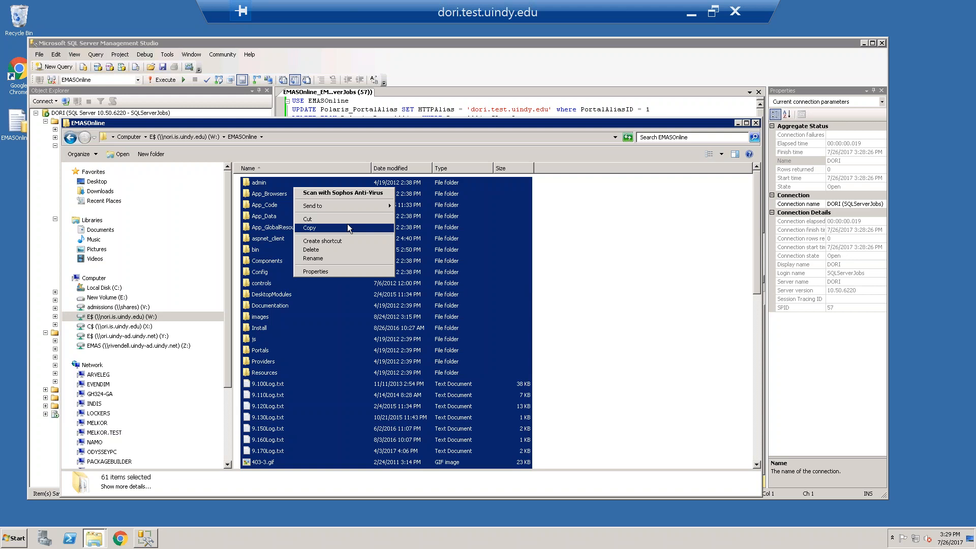
left_click(309, 228)
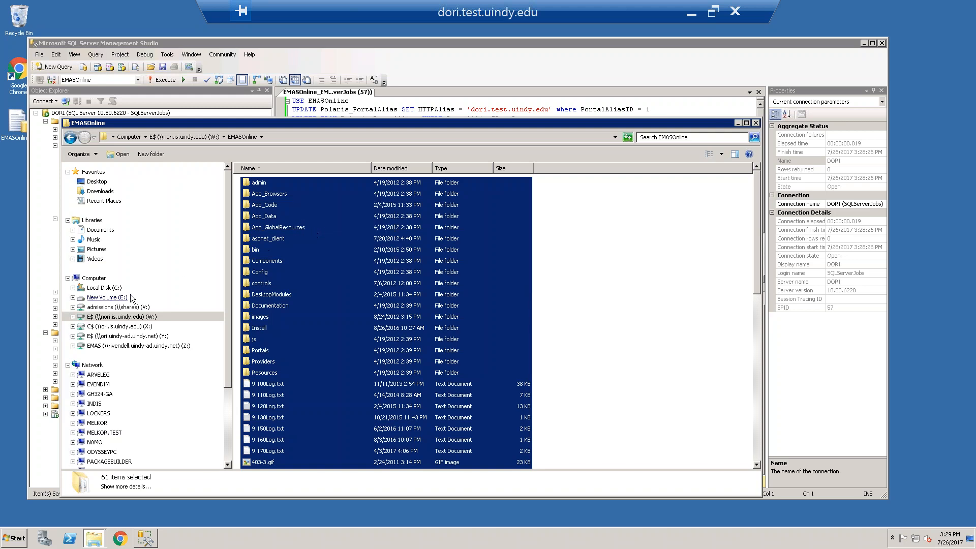
Permanently delete everything in E:\EMASOnline except web.config and paste the files copied from W:\EMASOnline there
left_click(108, 299)
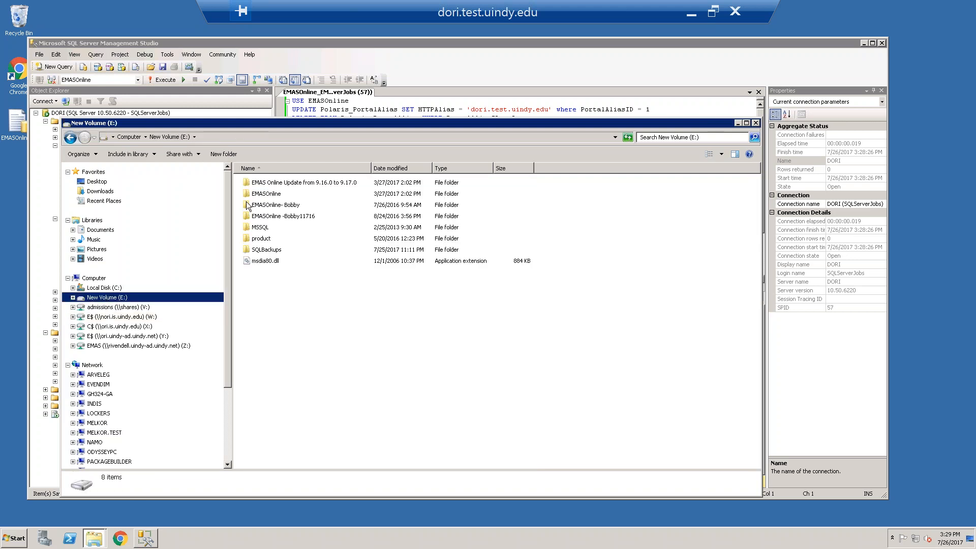
double_click(272, 194)
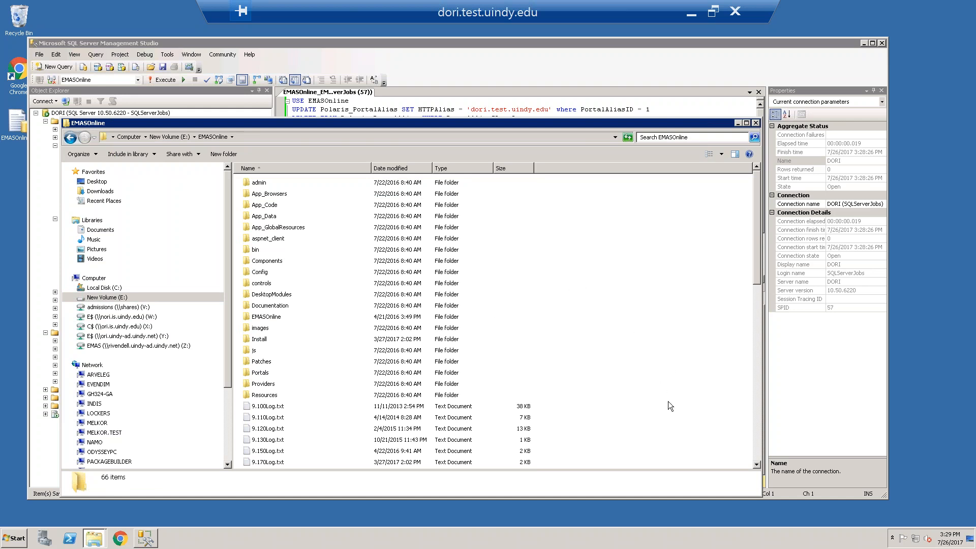
key("ctrl+a")
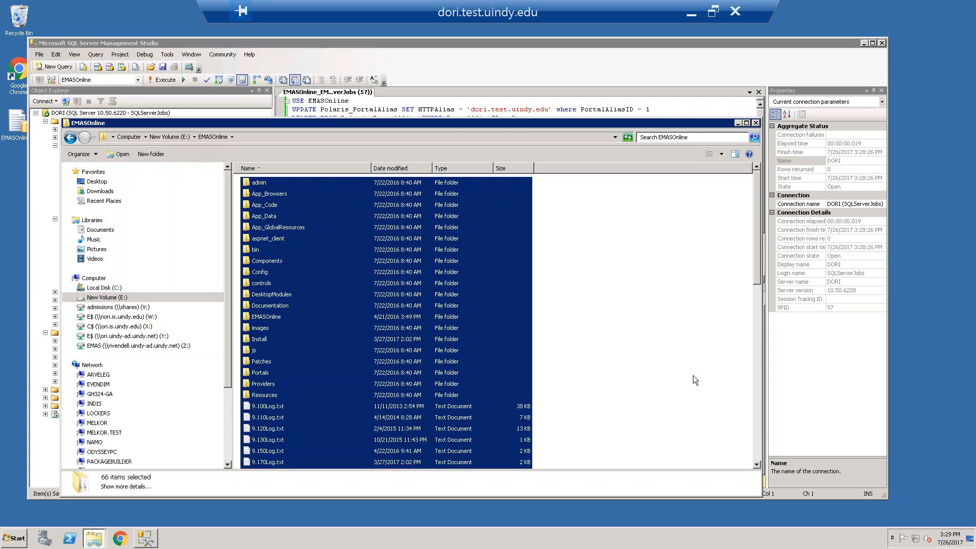
scroll(672, 389, "down", 13)
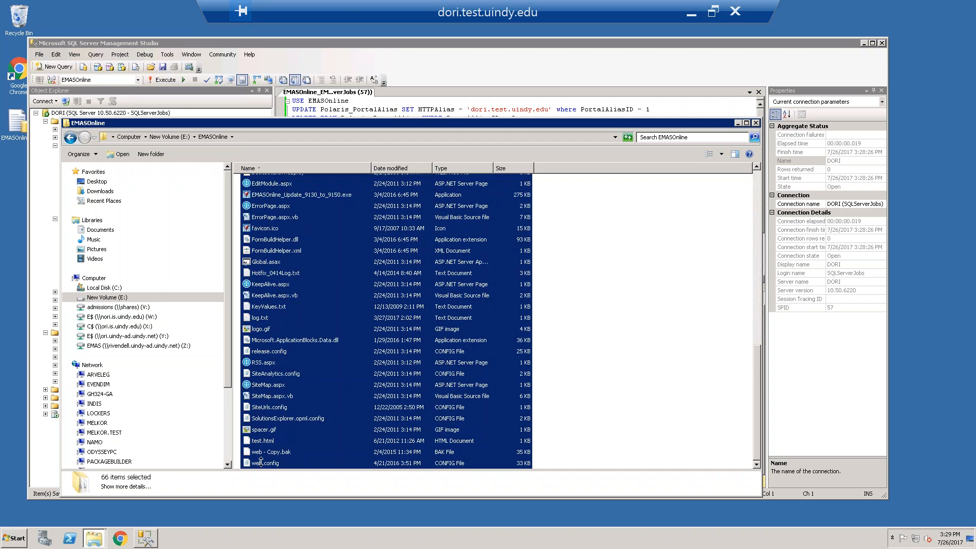
left_click(261, 464, "ctrl")
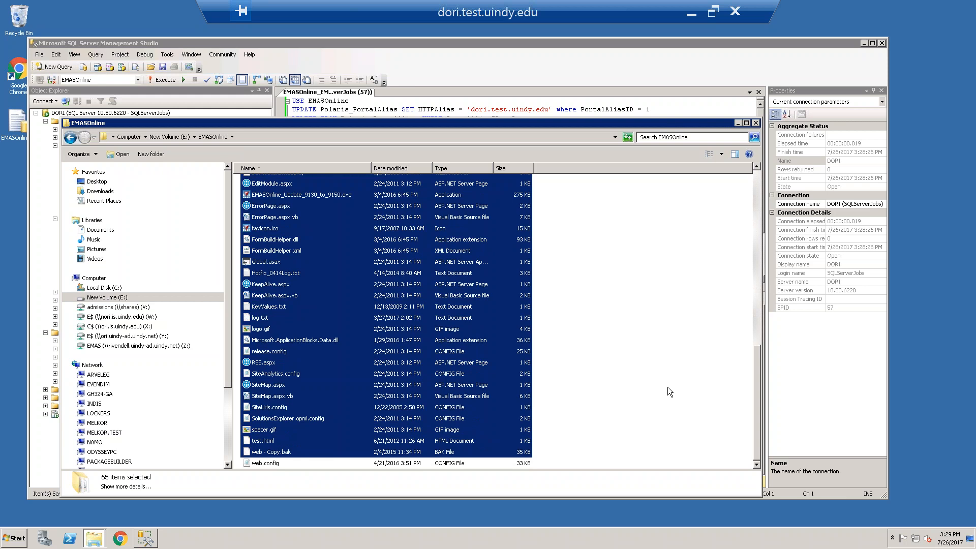
key("shift+Delete")
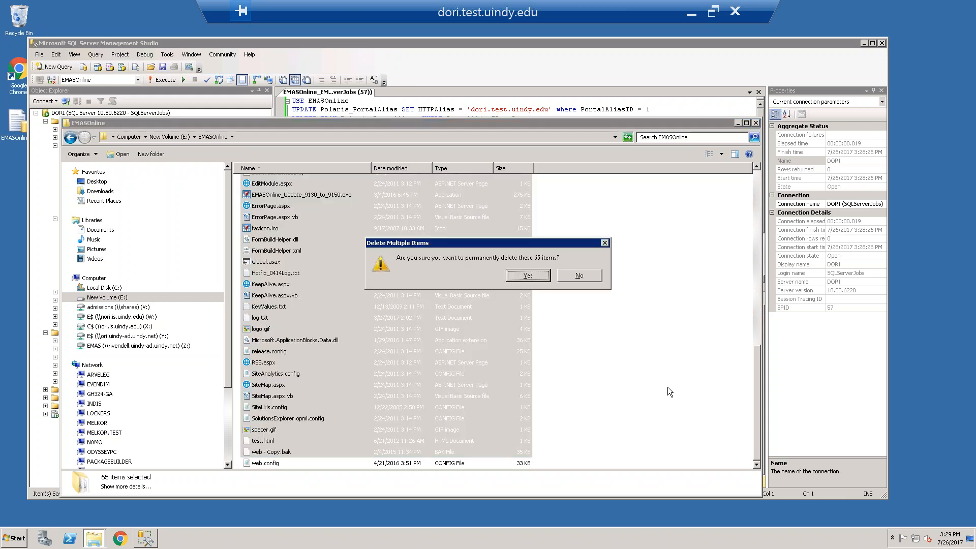
key("Return")
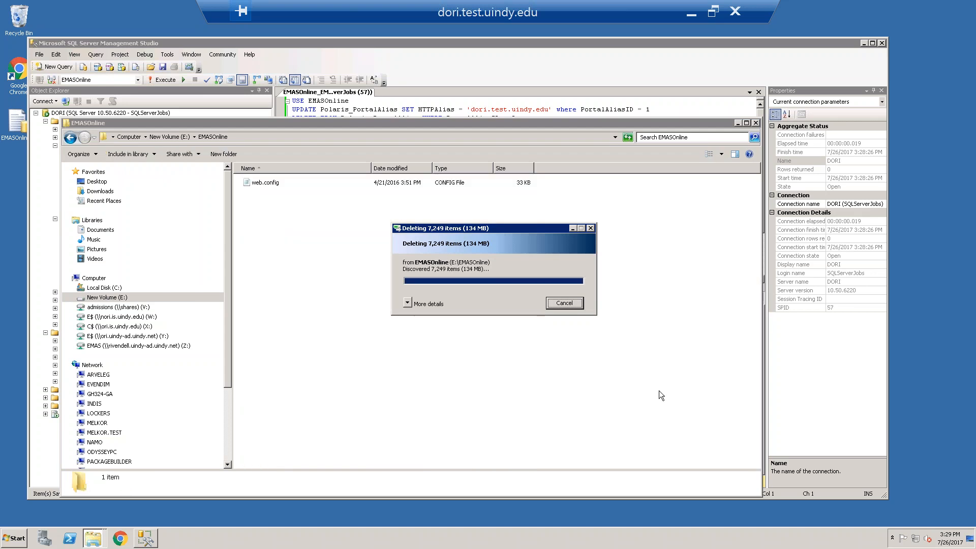
right_click(369, 293)
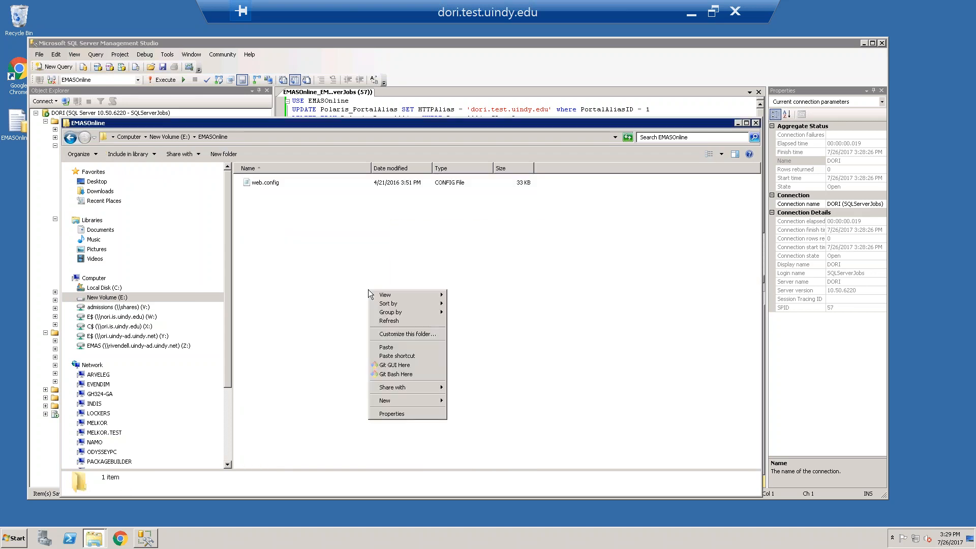
left_click(390, 347)
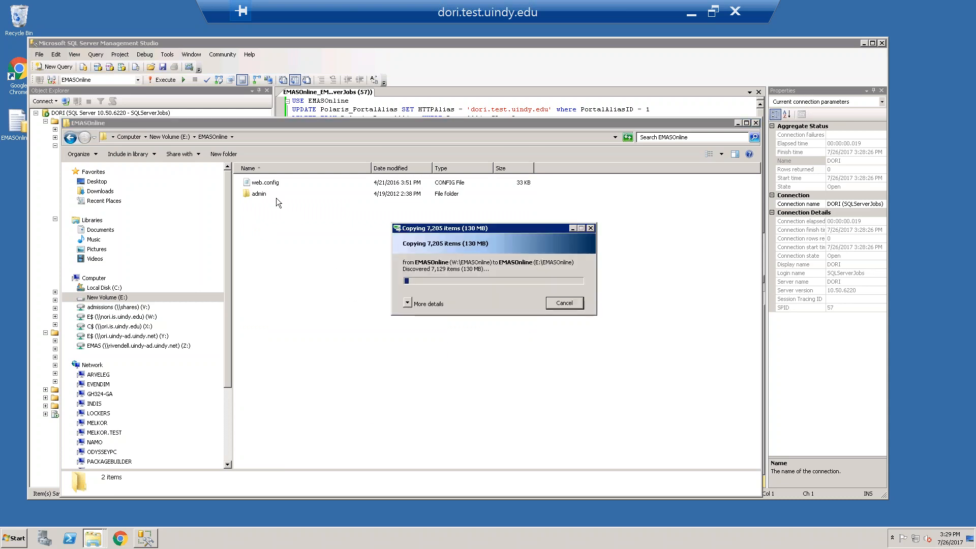
Open web.config from E:\EMASOnline in Notepad++ to check its SiteSqlServer connection string, and exit the editor
right_click(269, 187)
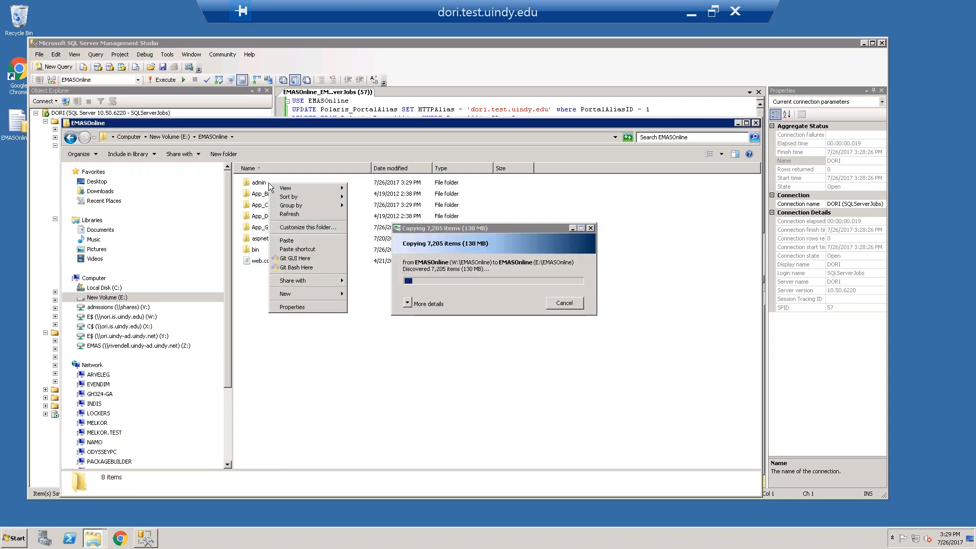
left_click(252, 260)
right_click(252, 260)
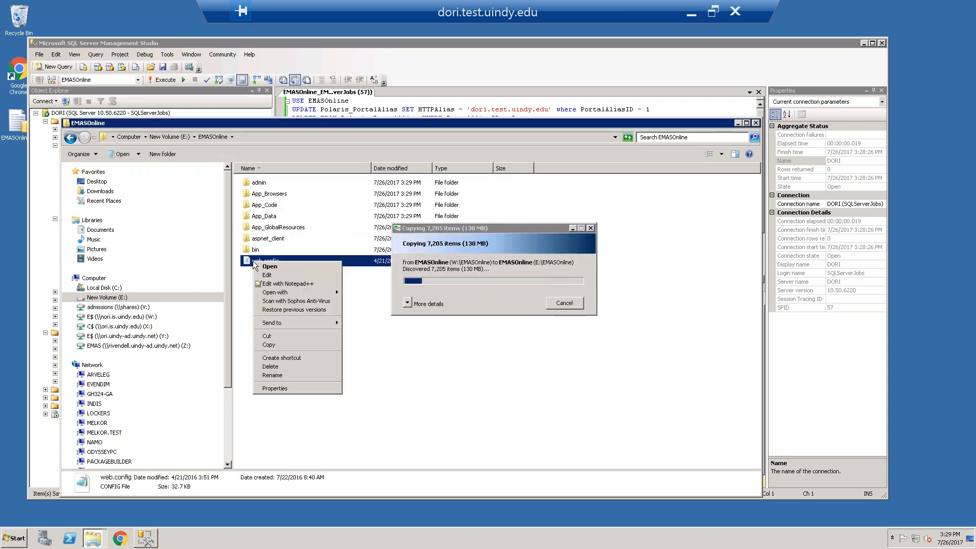
left_click(271, 288)
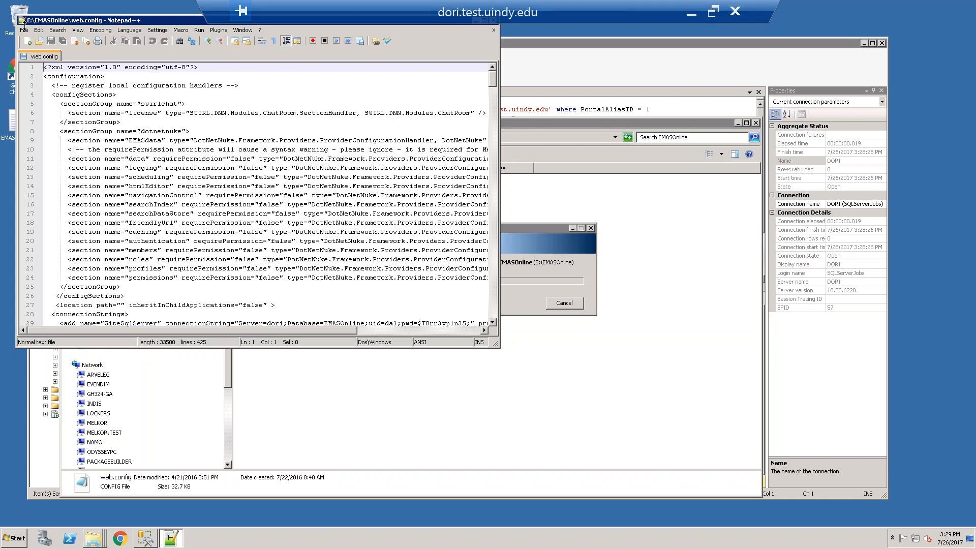
left_click(24, 31)
left_click(36, 194)
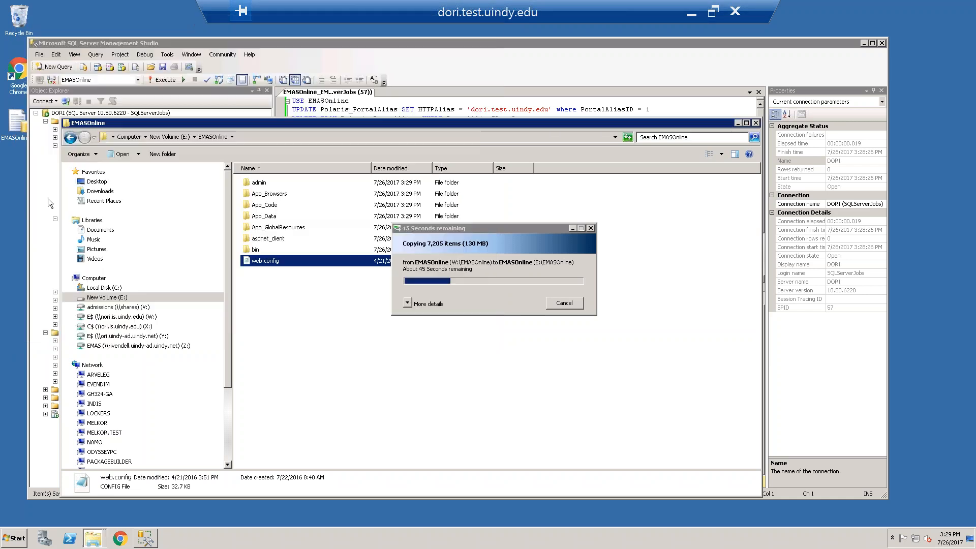
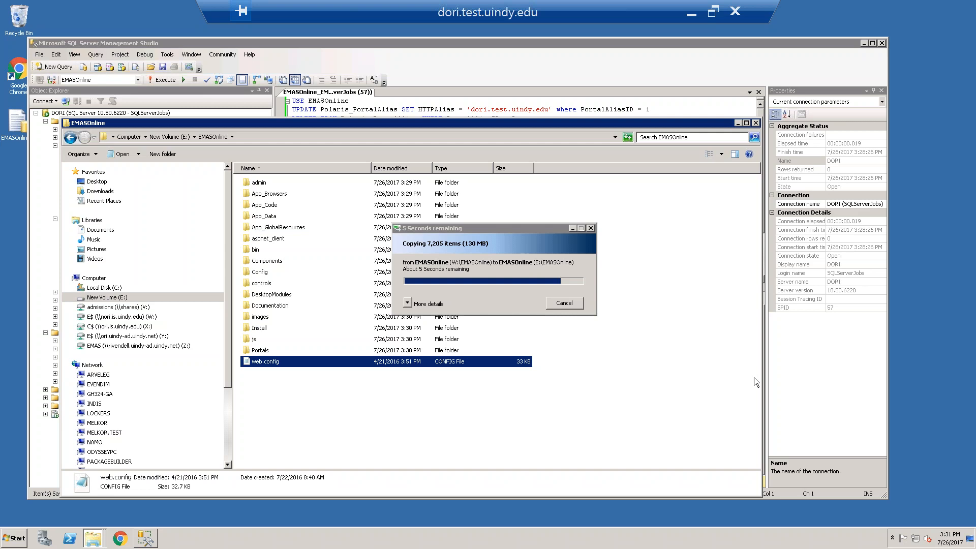
Expand the progress details of the EMASOnline copy from W:\EMASOnline to E:\EMASOnline
left_click(465, 227)
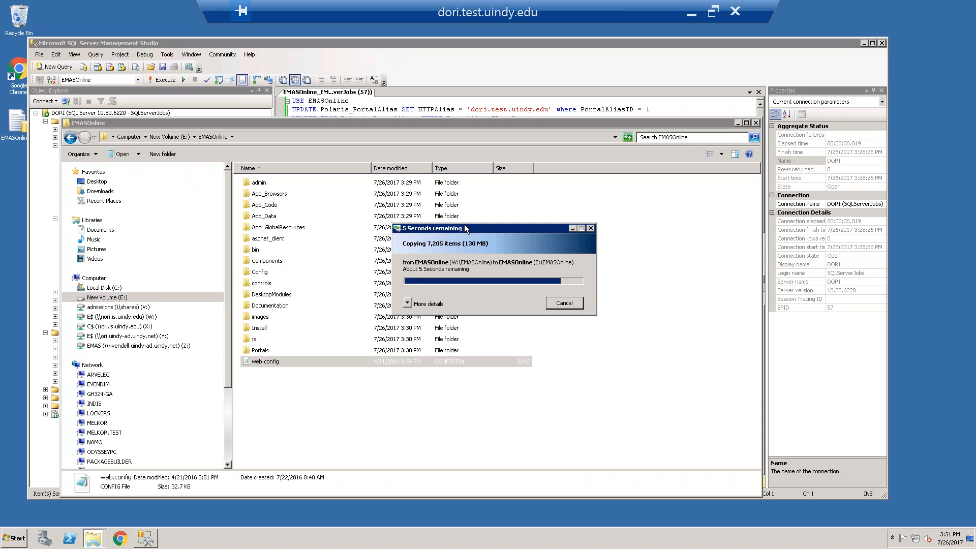
left_click(413, 304)
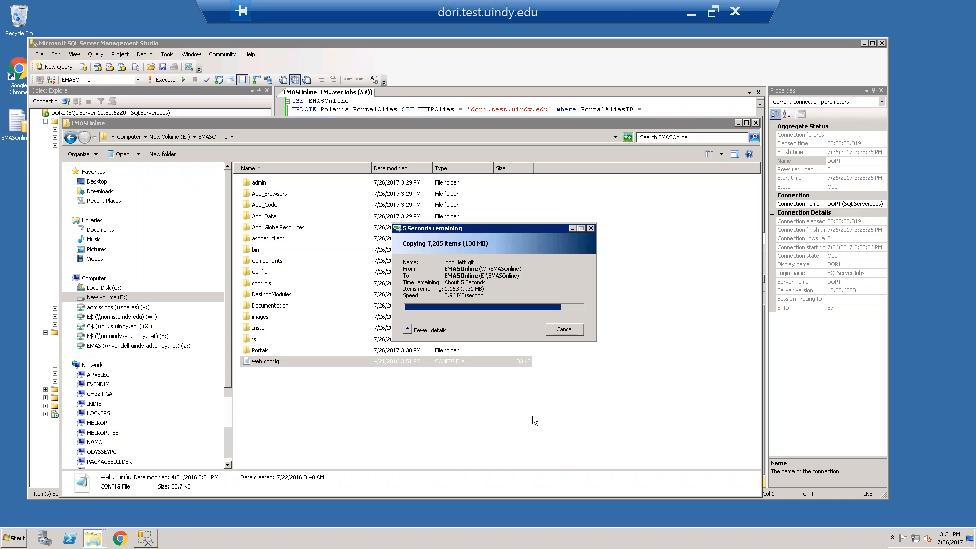
left_click(97, 539)
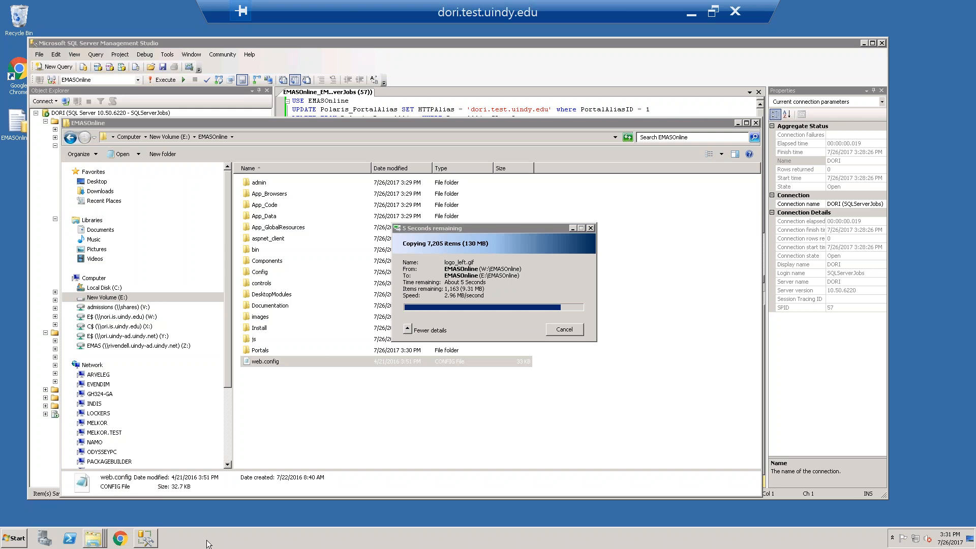
Launch Internet Information Services (IIS) Manager, and minimize it and SQL Server Management Studio
left_click(10, 542)
type("iis")
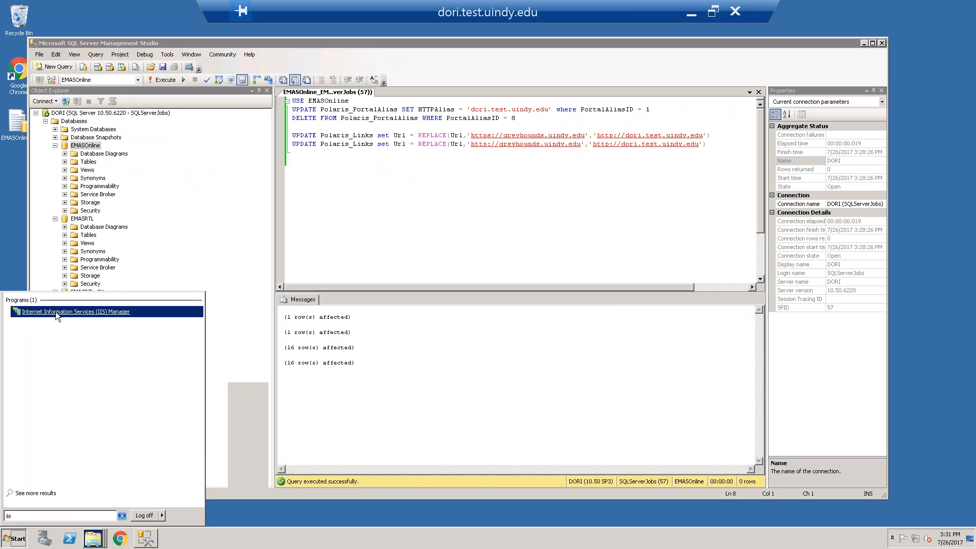
left_click(56, 312)
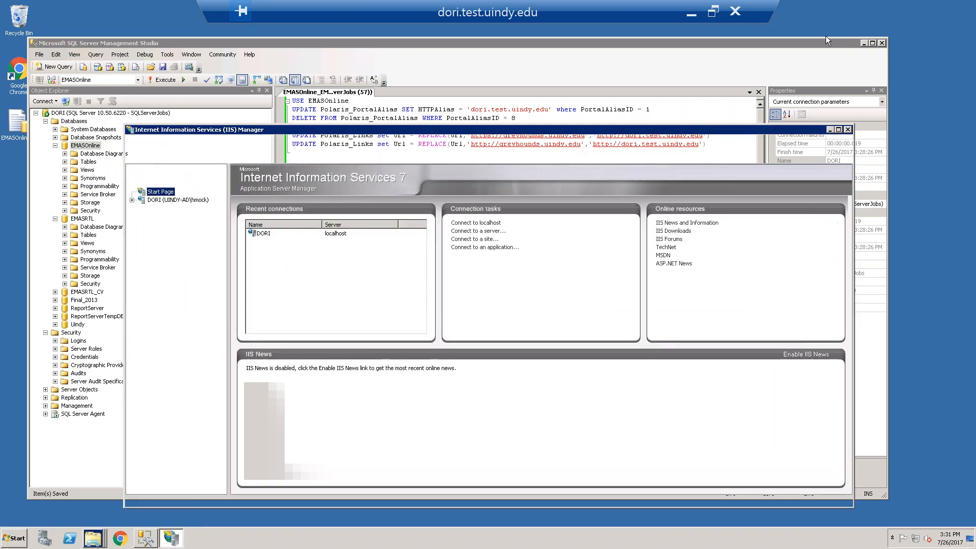
left_click(830, 129)
left_click(863, 43)
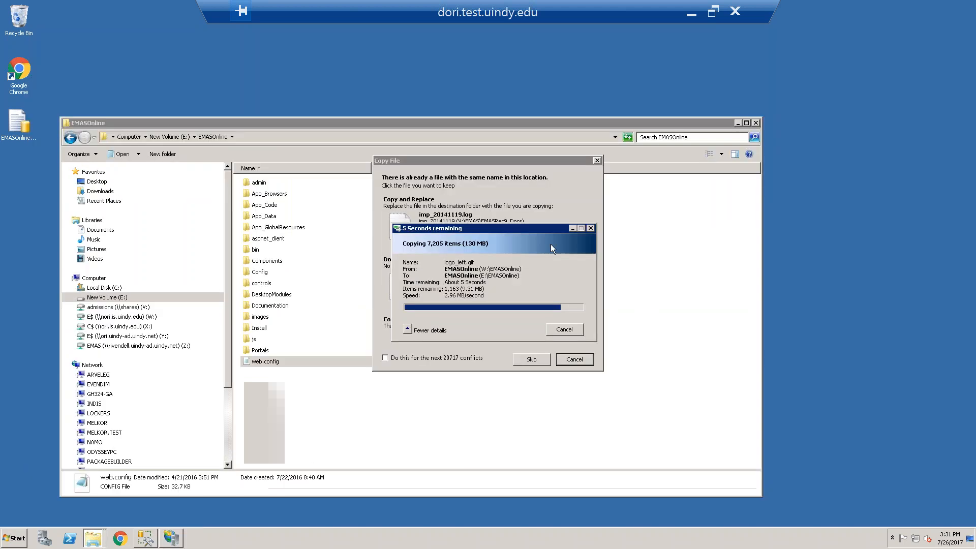
Move the copy progress window aside and resolve the EMAS_TEST copy conflict by copying and replacing, applied to all remaining conflicts
left_click_drag(518, 227, 837, 248)
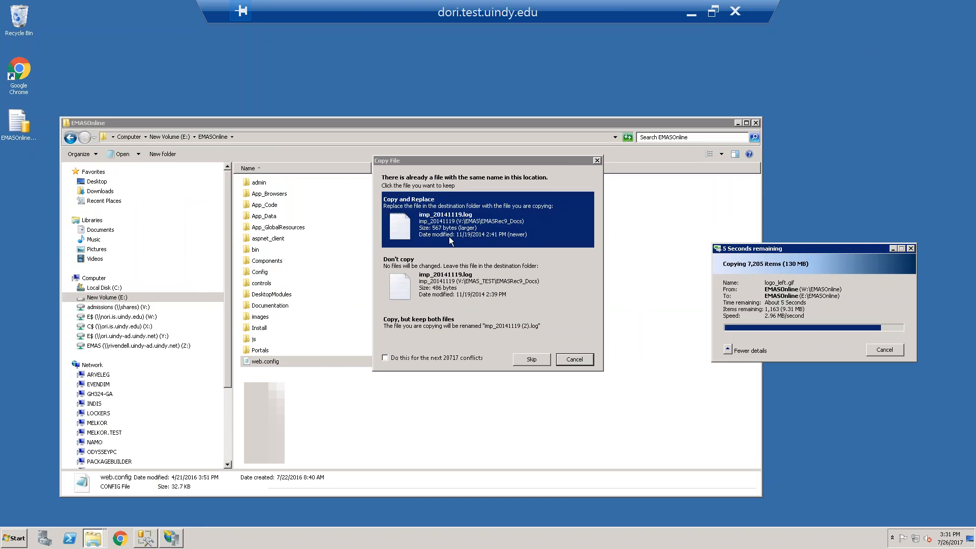
left_click(435, 358)
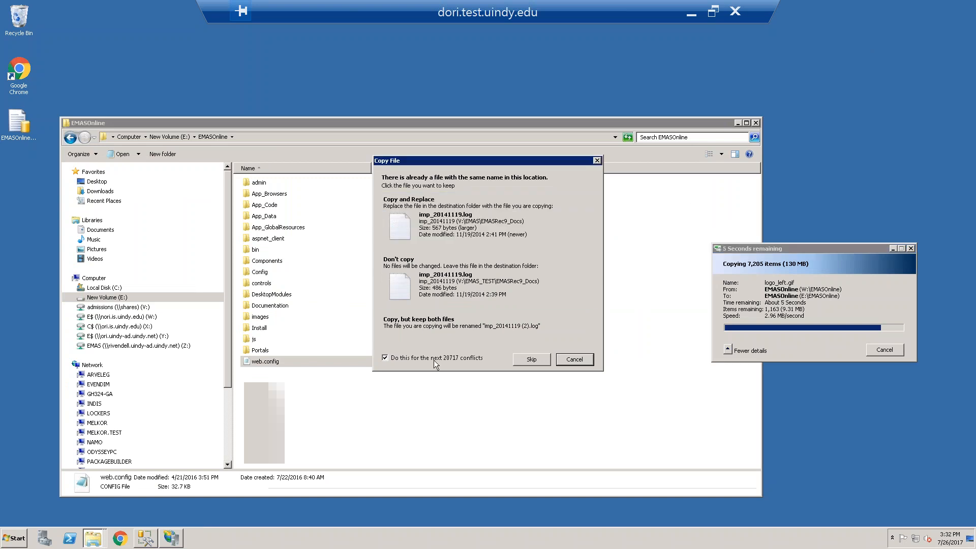
left_click(455, 225)
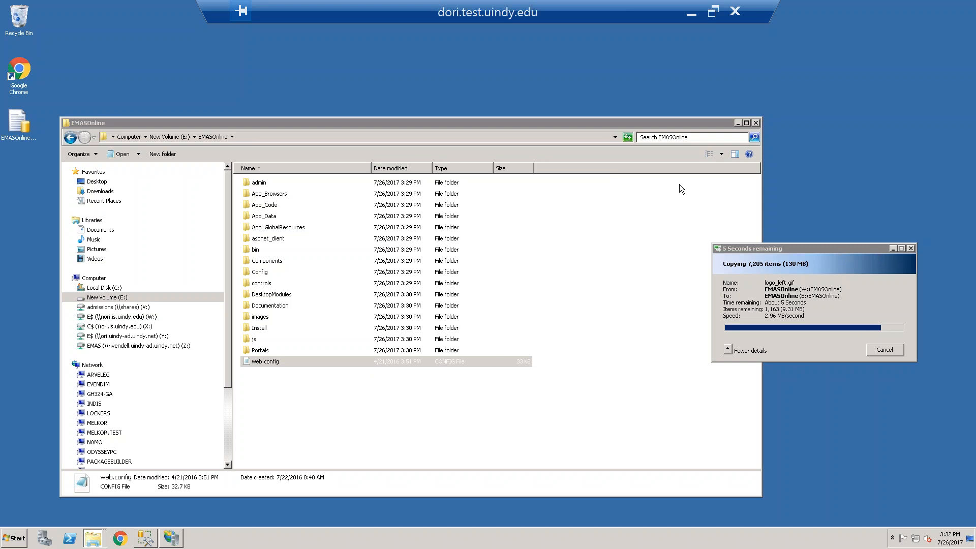
Minimize the EMASOnline folder window and check the progress of the EMAS to EMAS_TEST copy, minimizing it again
left_click(737, 124)
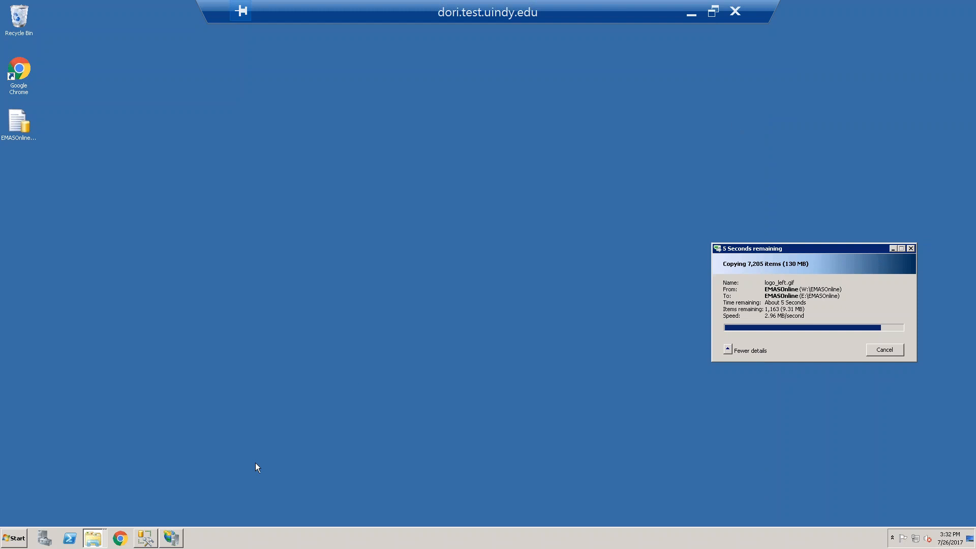
left_click(93, 538)
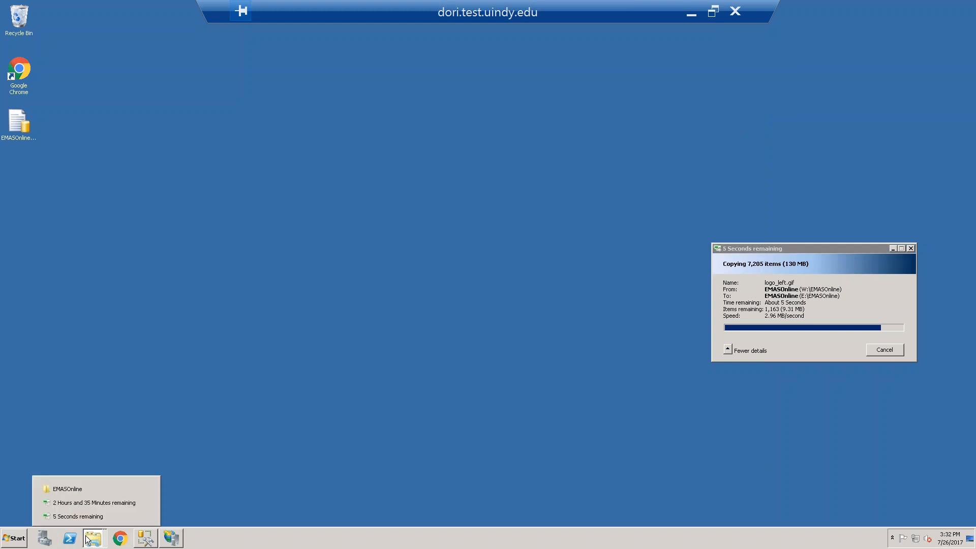
left_click(88, 503)
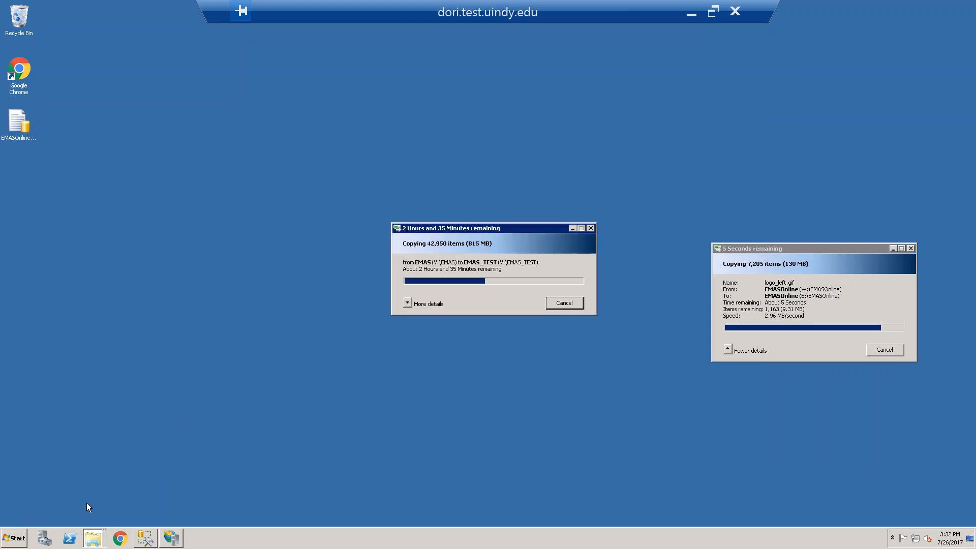
left_click(573, 227)
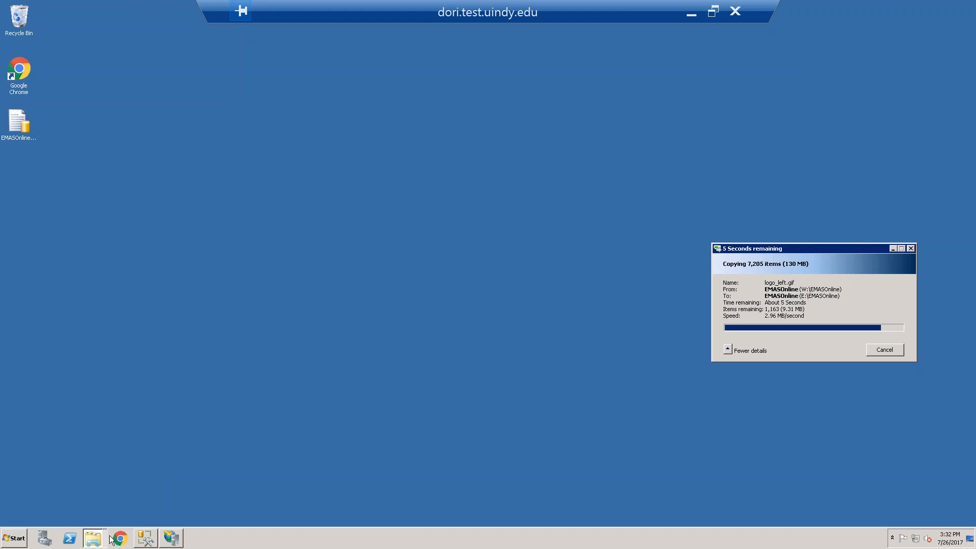
Switch to IIS Manager and expand the list of sites under the DORI server
left_click(93, 538)
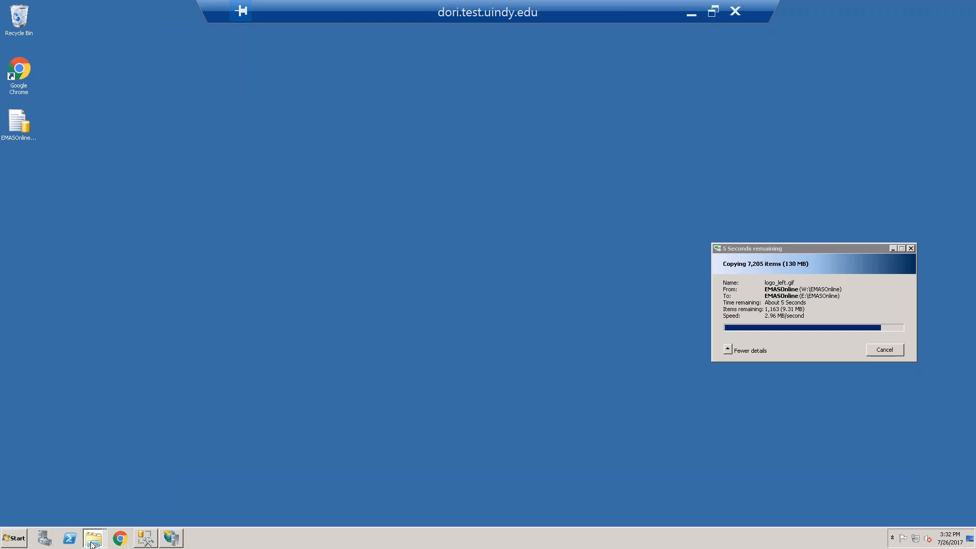
left_click(171, 538)
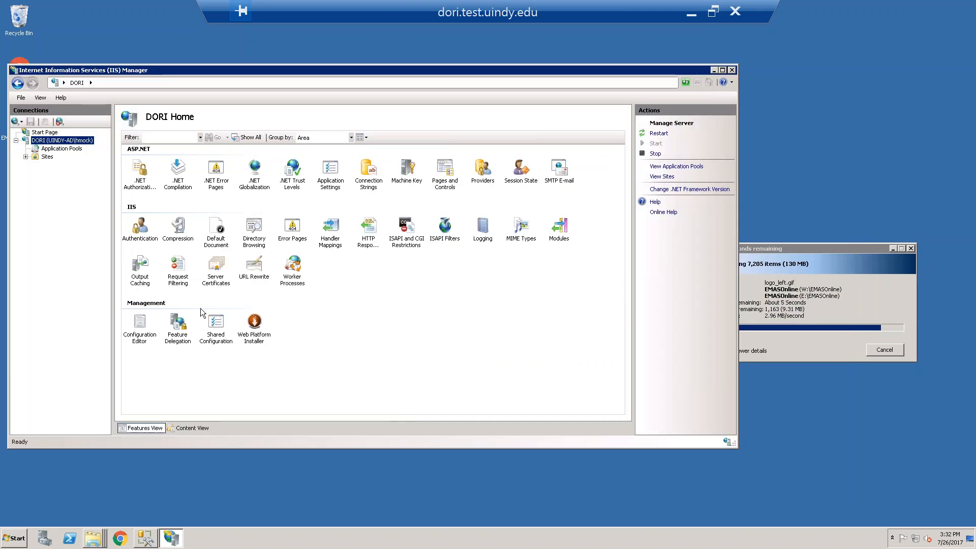
left_click(26, 156)
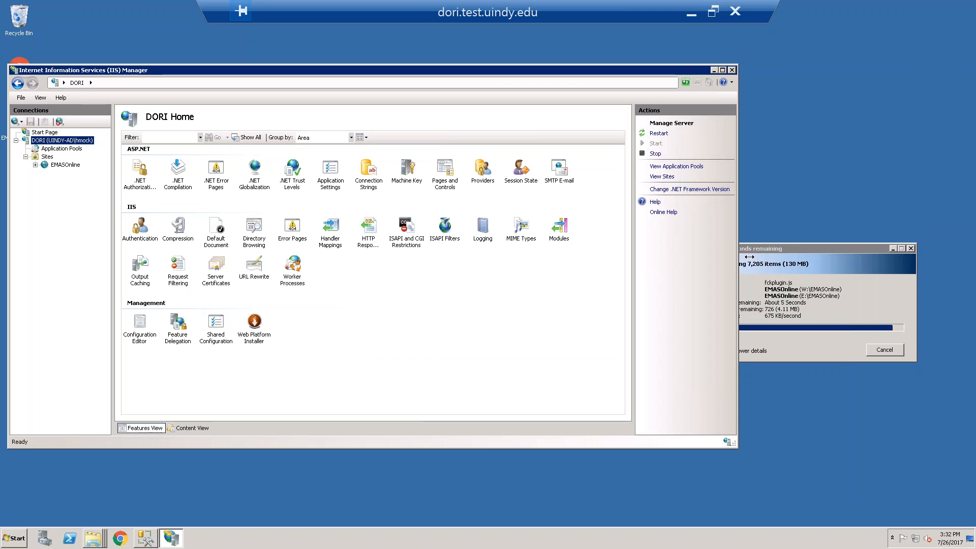
Resolve the web.config conflict of the EMASOnline copy by keeping the file already in E:\EMASOnline
left_click(780, 248)
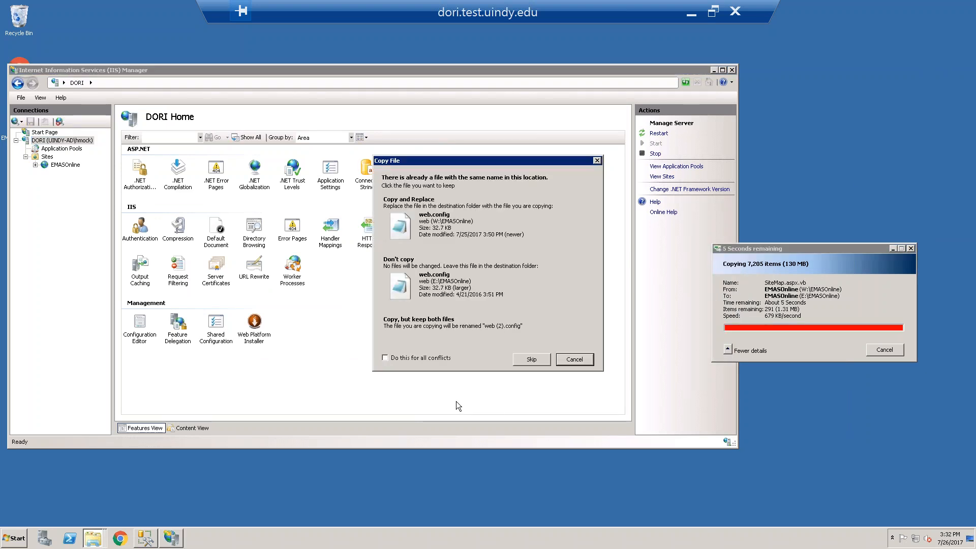
left_click(416, 280)
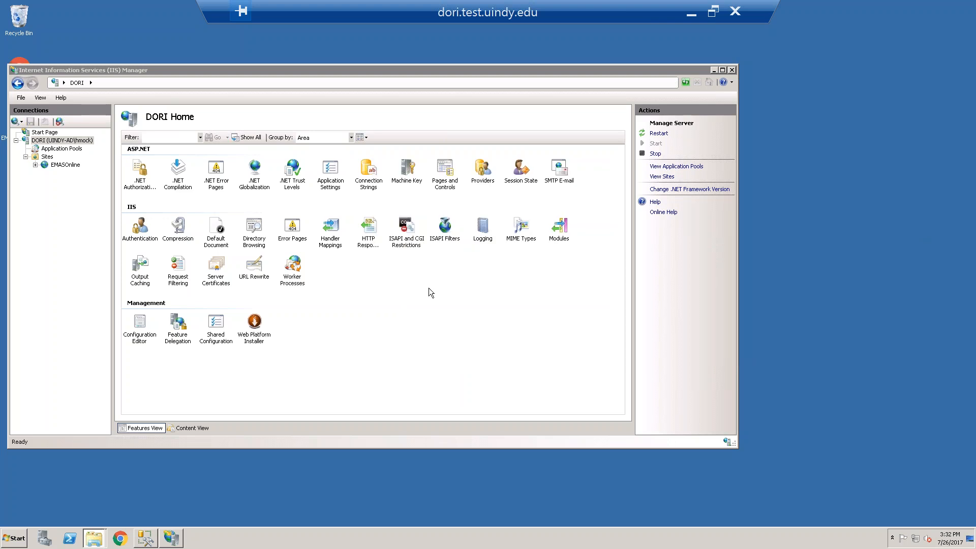
Start the EMASOnline web site on DORI in IIS Manager
left_click(51, 166)
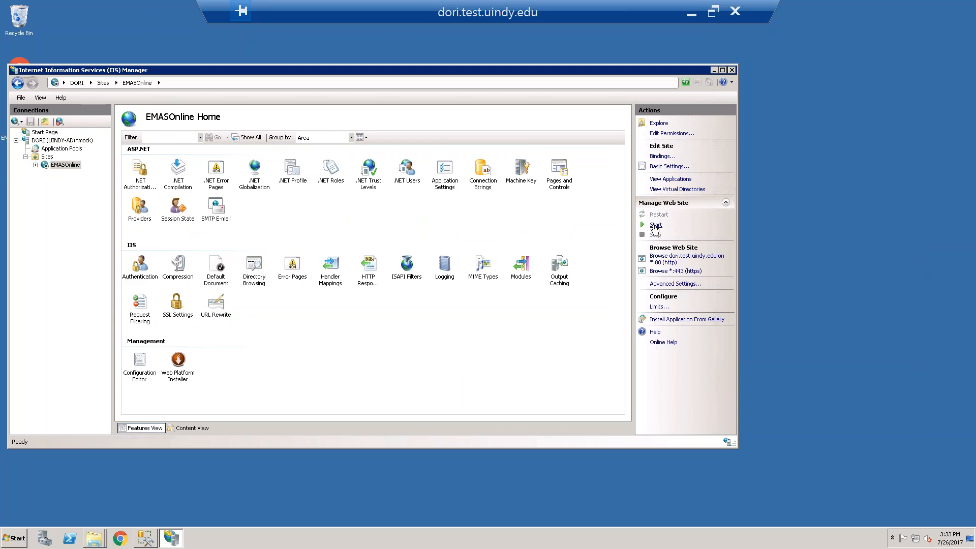
left_click(655, 227)
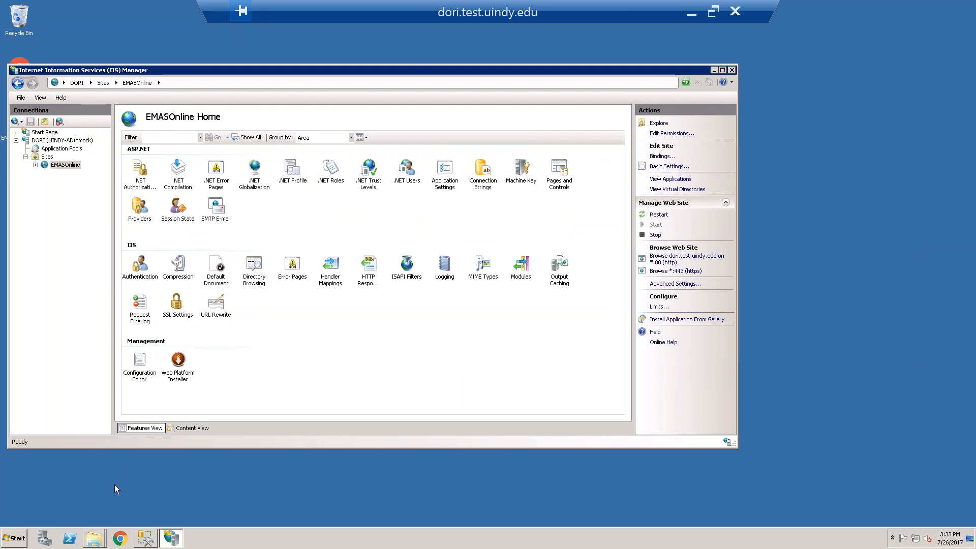
Go up to the E: drive in the EMASOnline folder window and check the EMASOnline application pool's identity in IIS Manager
left_click(94, 538)
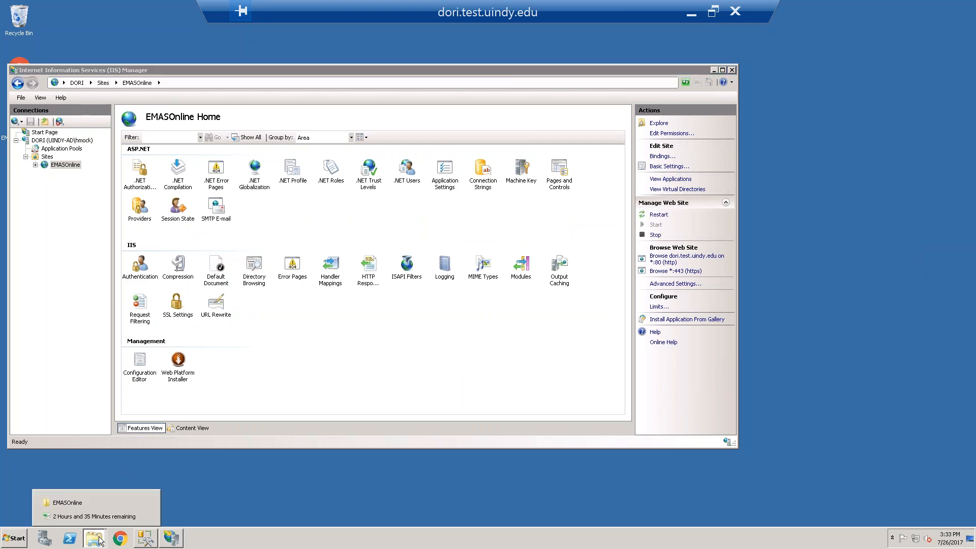
left_click(77, 503)
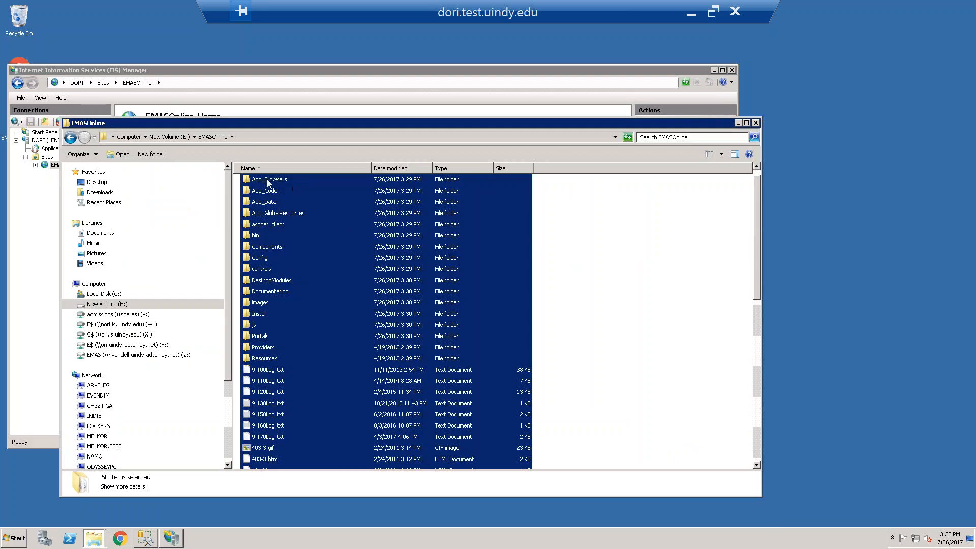
left_click(609, 241)
left_click(181, 136)
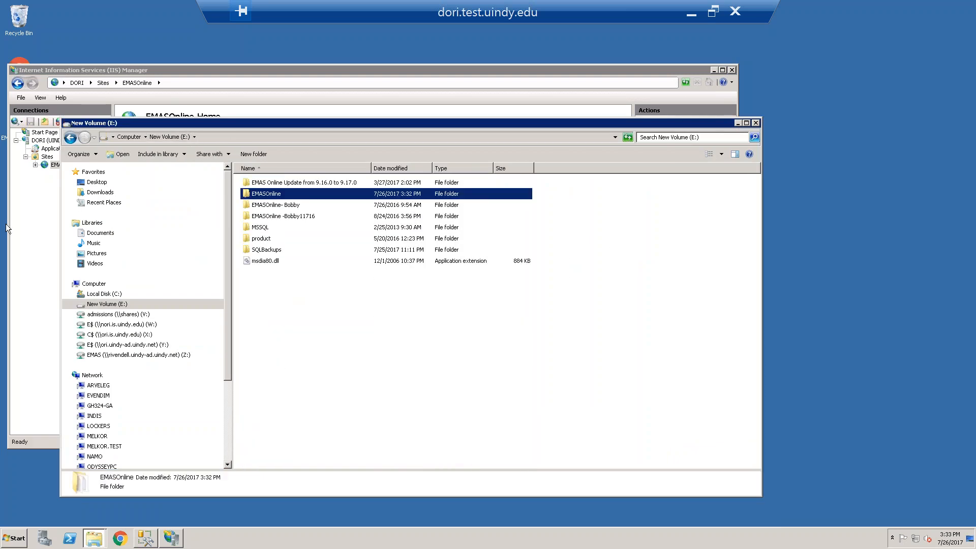
left_click(52, 148)
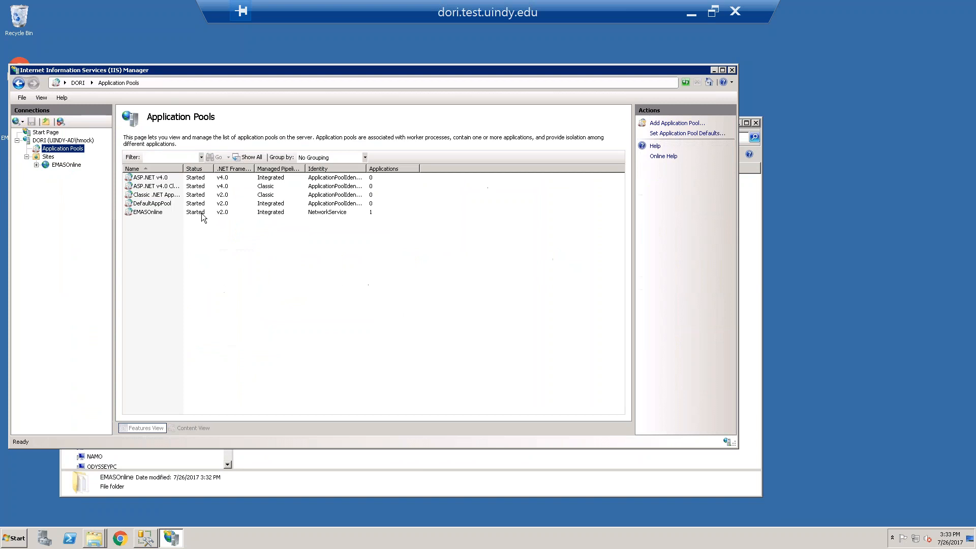
left_click(172, 213)
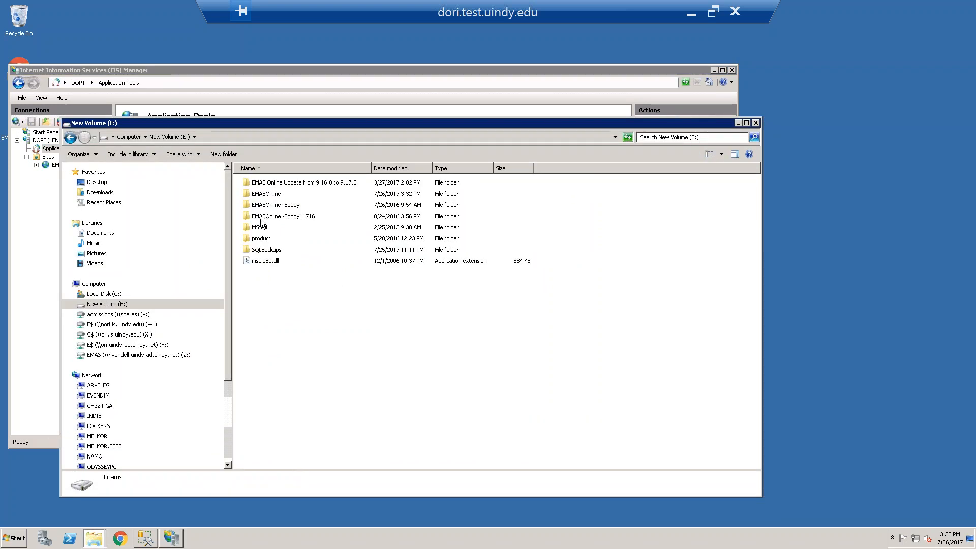
Open the security properties of the E:\EMASOnline folder and check the permissions of Users and CREATOR OWNER
right_click(270, 194)
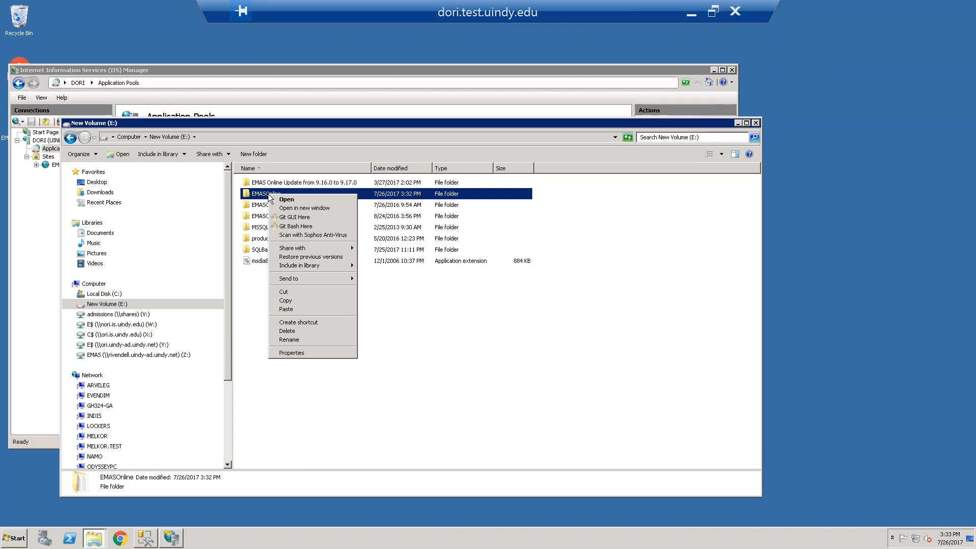
left_click(285, 352)
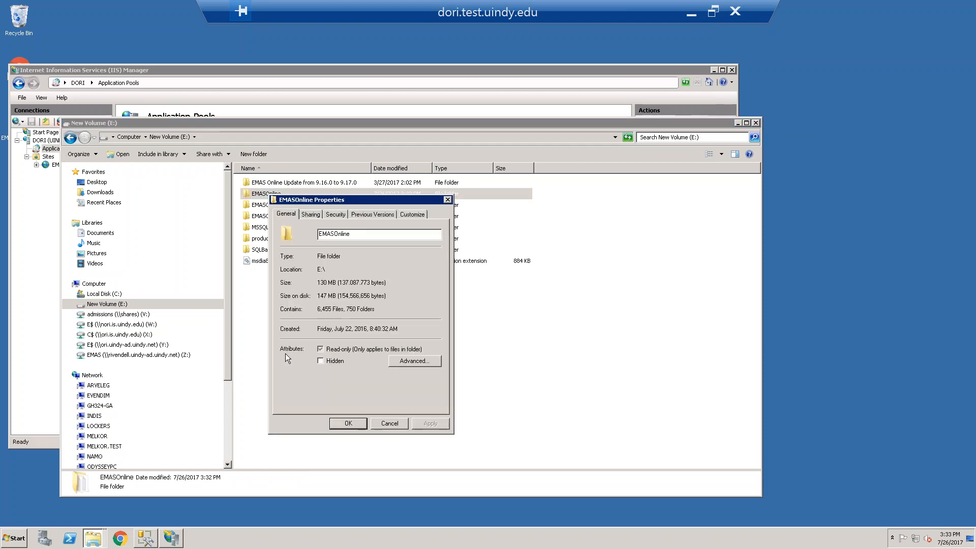
left_click(334, 215)
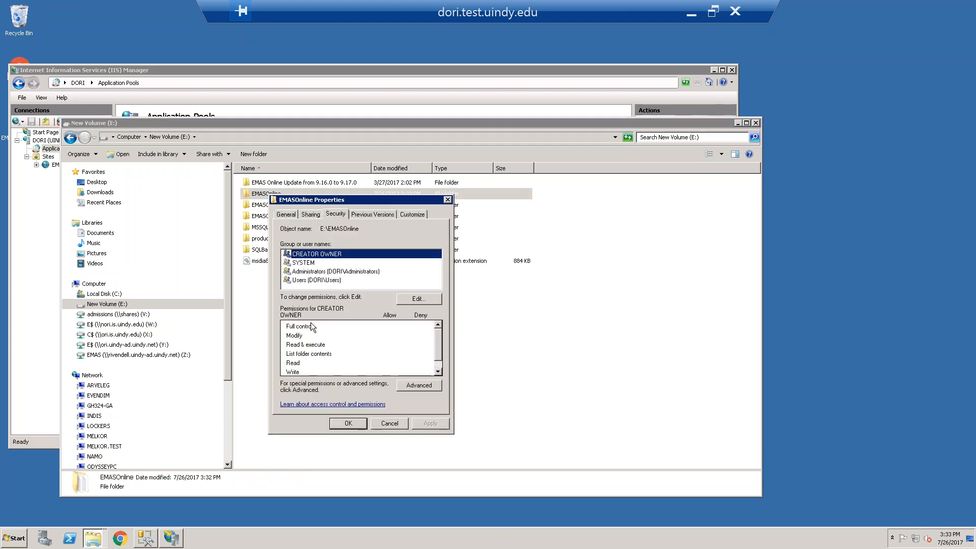
left_click(311, 281)
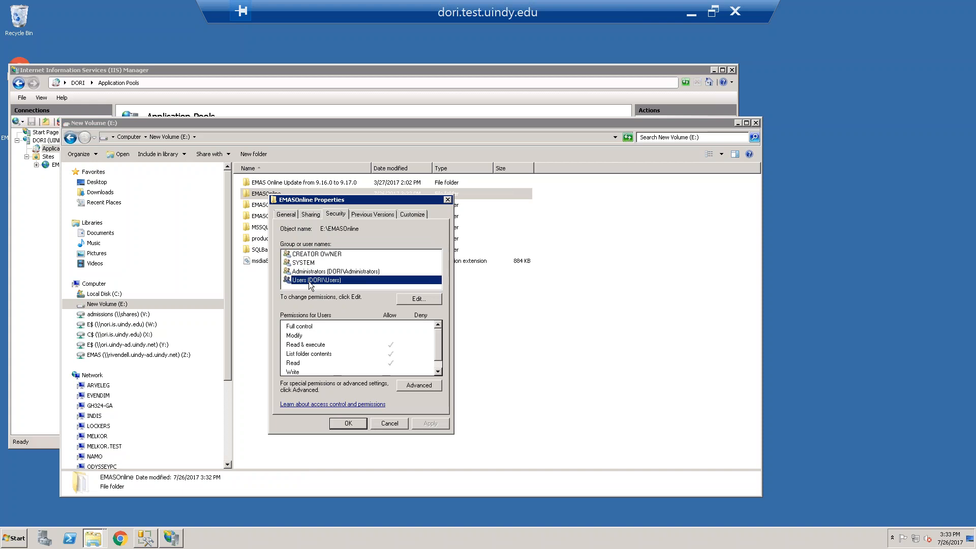
left_click(309, 255)
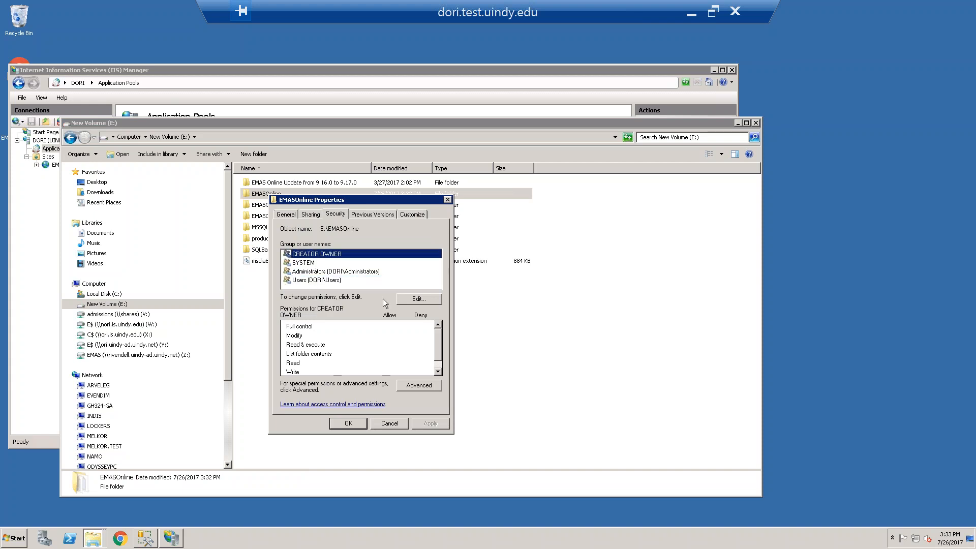
Add NETWORK SERVICE to the E:\EMASOnline folder's permissions, allow it Modify, and apply the change
left_click(405, 301)
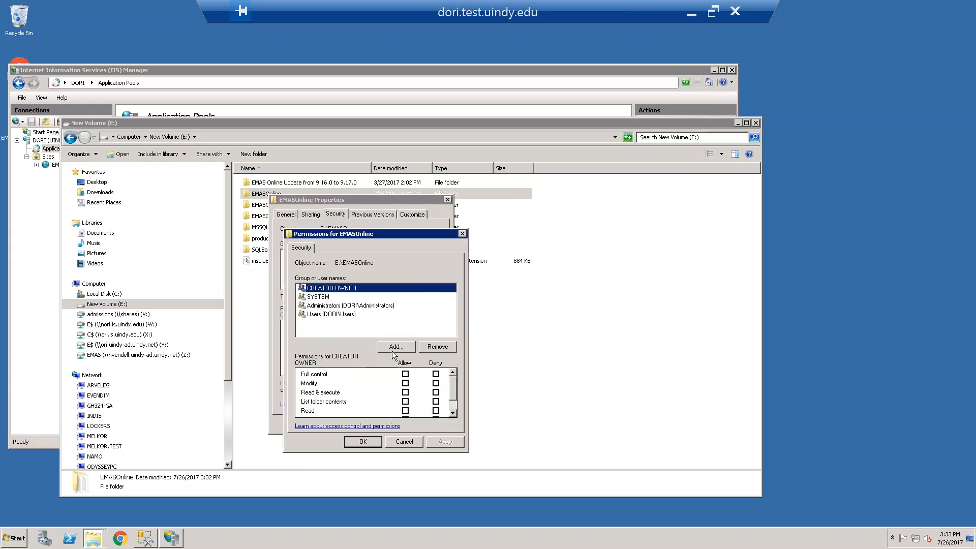
left_click(394, 348)
type("network service")
key("Return")
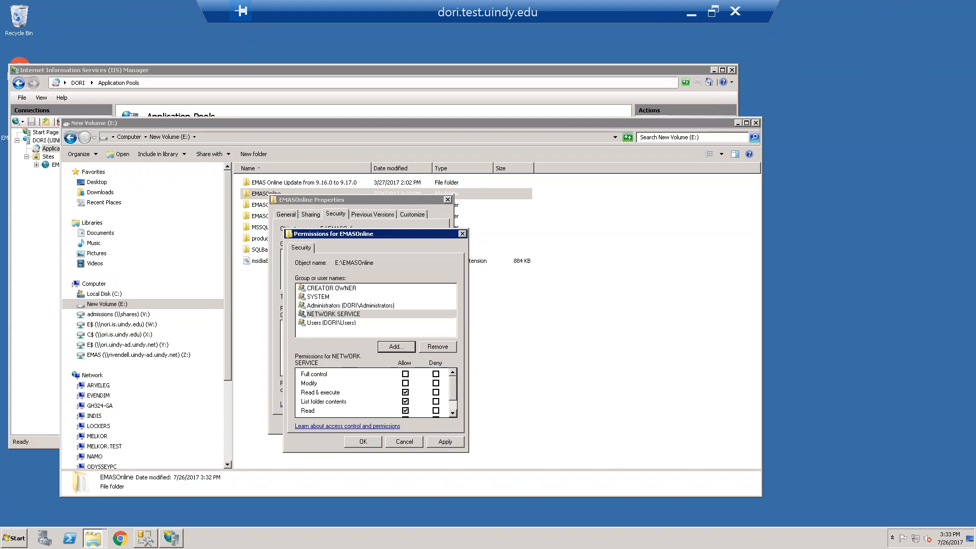
left_click(405, 383)
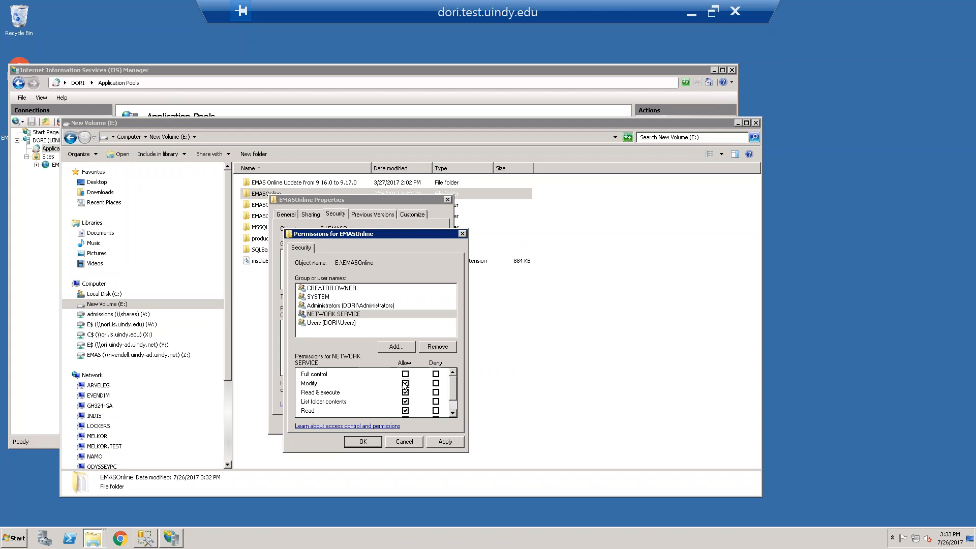
left_click(445, 441)
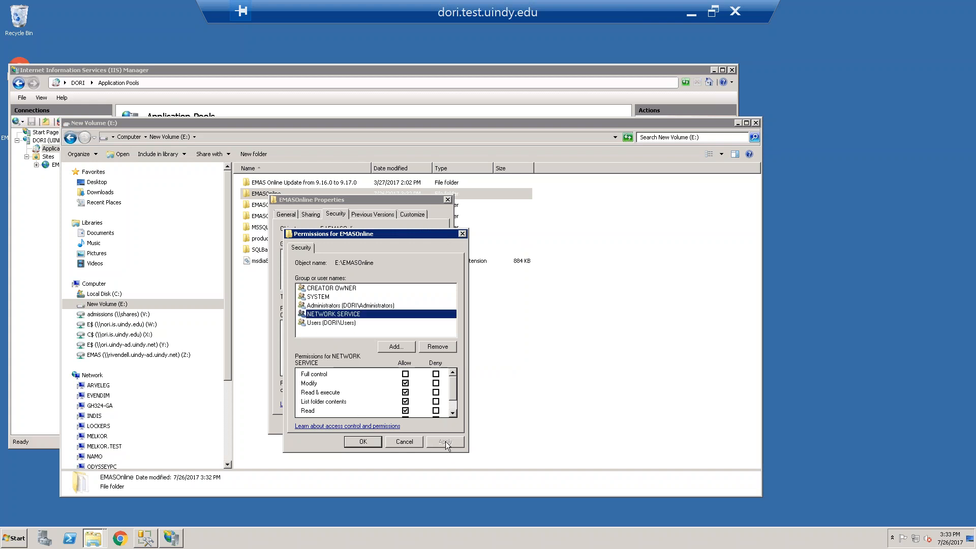
left_click(363, 441)
key("Return")
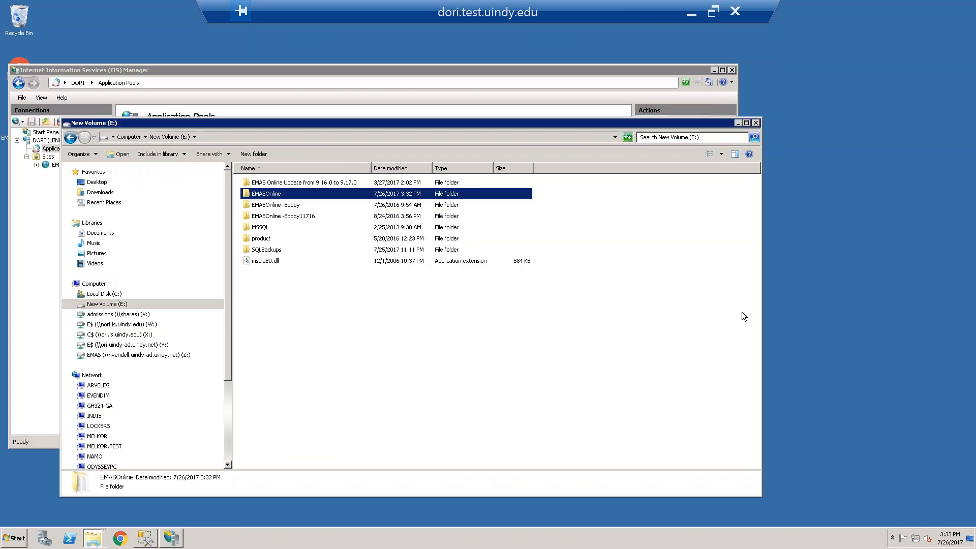
Minimize the E: drive window and confirm the EMASOnline folder's permissions and properties dialogs
left_click(738, 123)
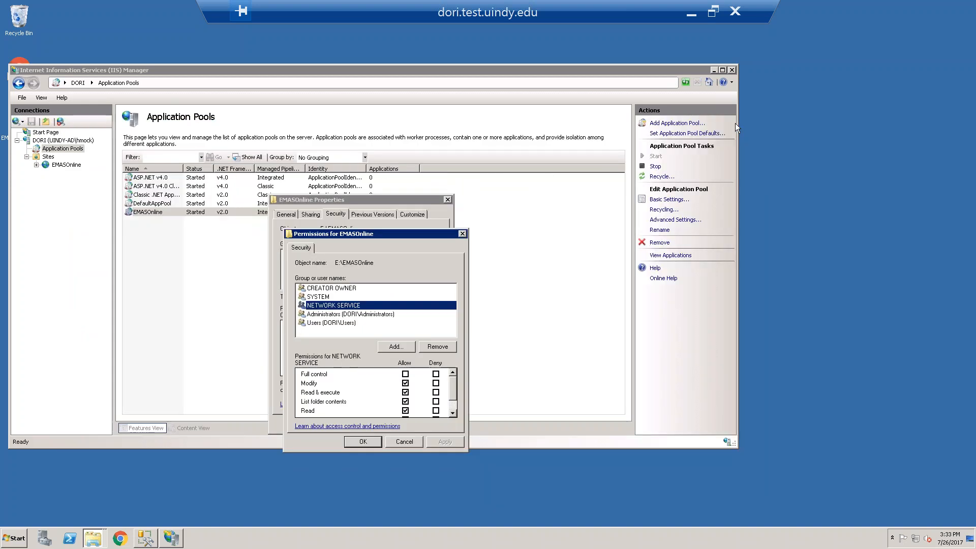
left_click(363, 441)
left_click(355, 422)
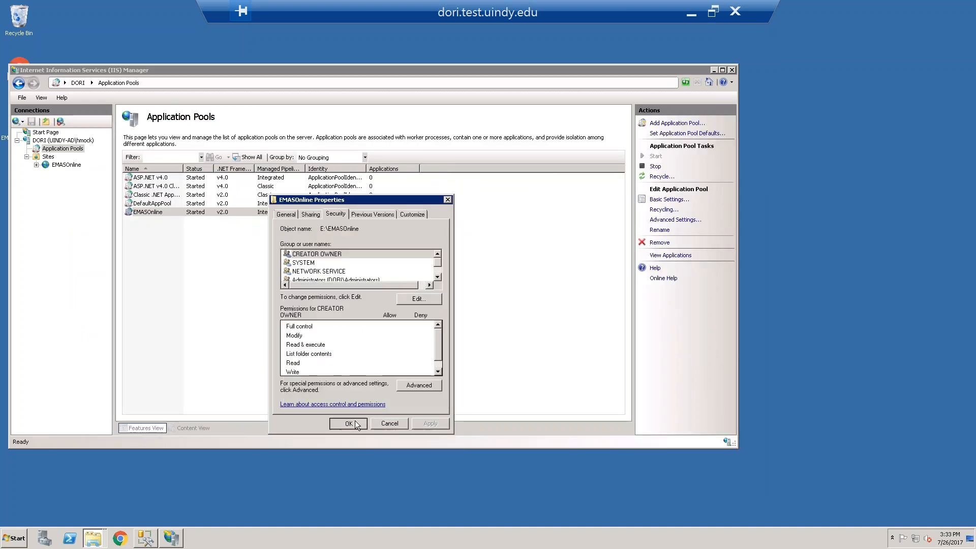
Browse the EMASOnline site over http on port 80 from IIS Manager and move the browser window clear of the session bar
left_click(64, 165)
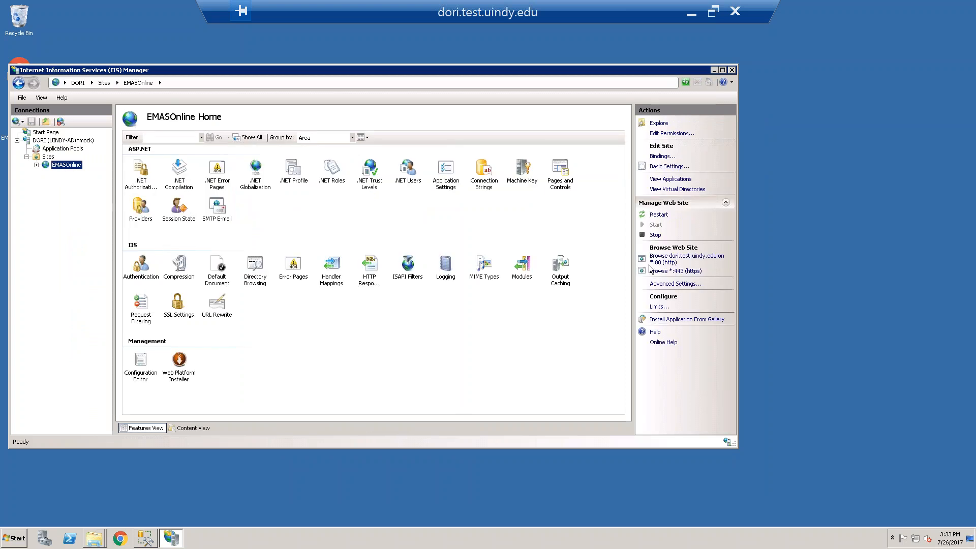
left_click(666, 262)
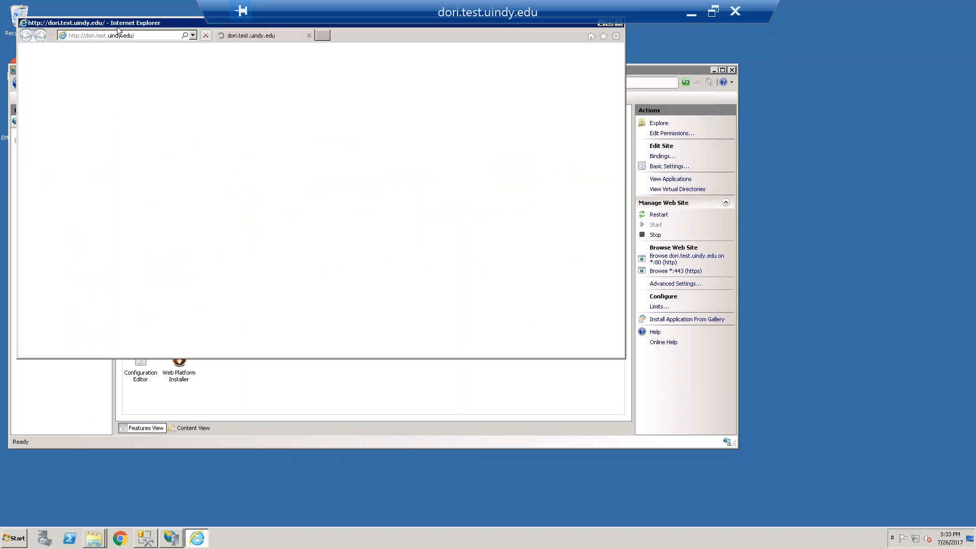
left_click_drag(124, 23, 260, 116)
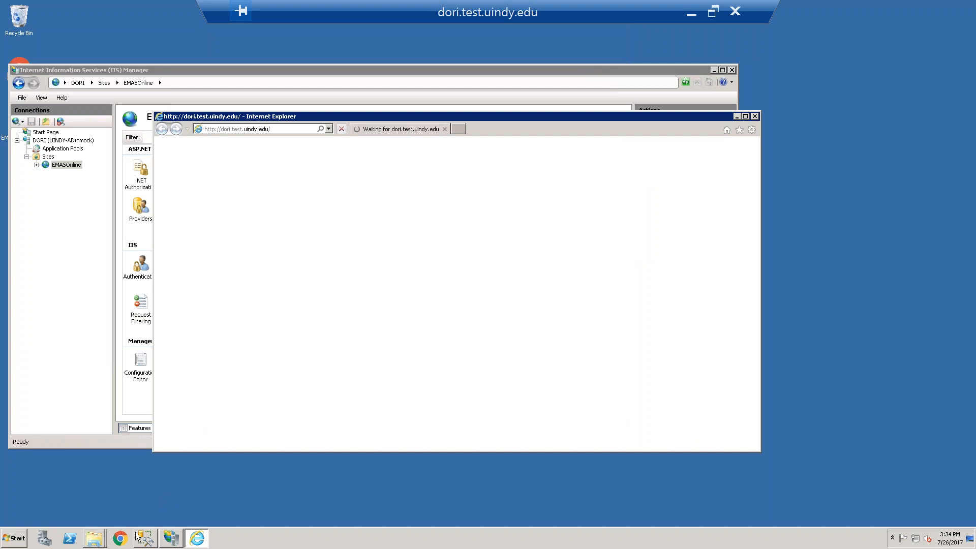
Check the progress of the file copy from V:\EMAS to V:\EMAS_TEST, then minimize the copy dialog
left_click(100, 542)
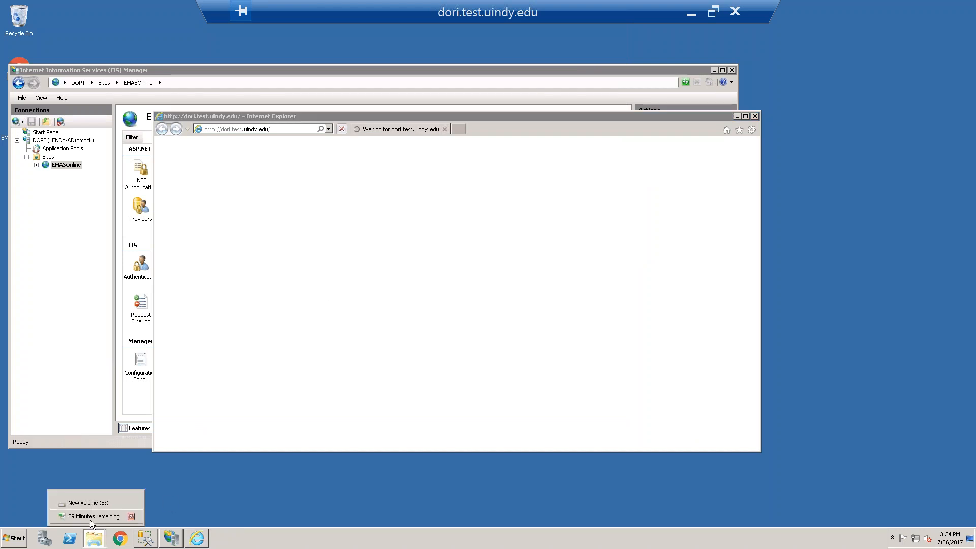
left_click(90, 517)
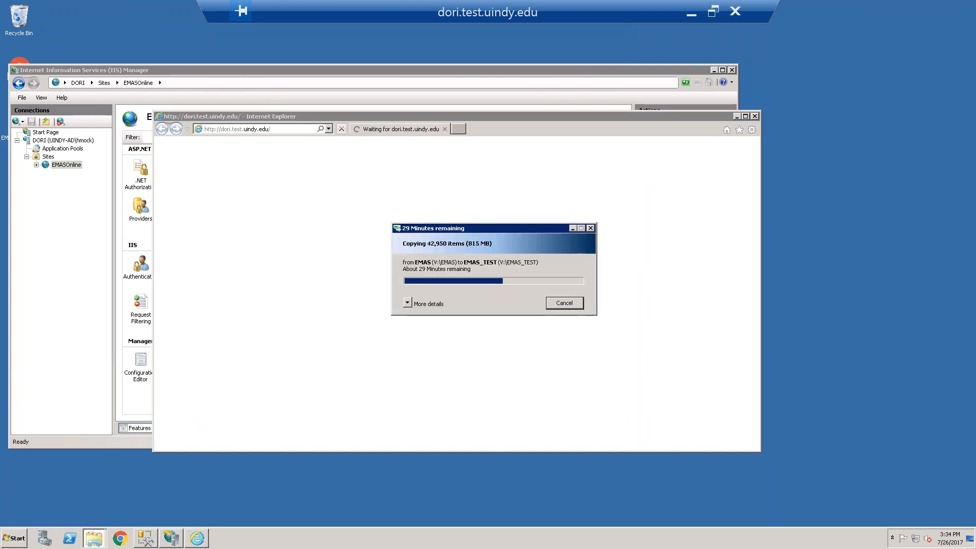
left_click(573, 228)
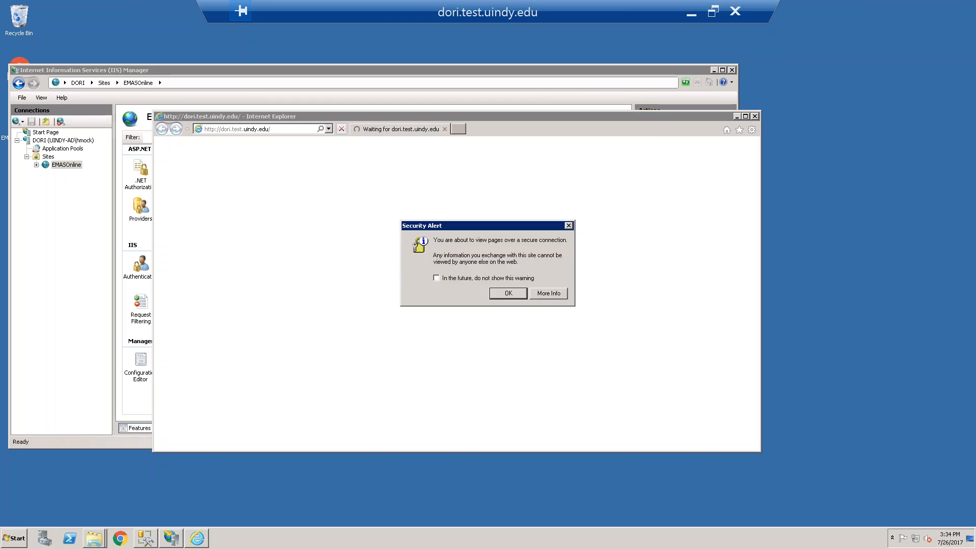
Set up Internet Explorer 11 without the recommended settings, accept the security alerts, and close the Microsoft page
left_click(512, 293)
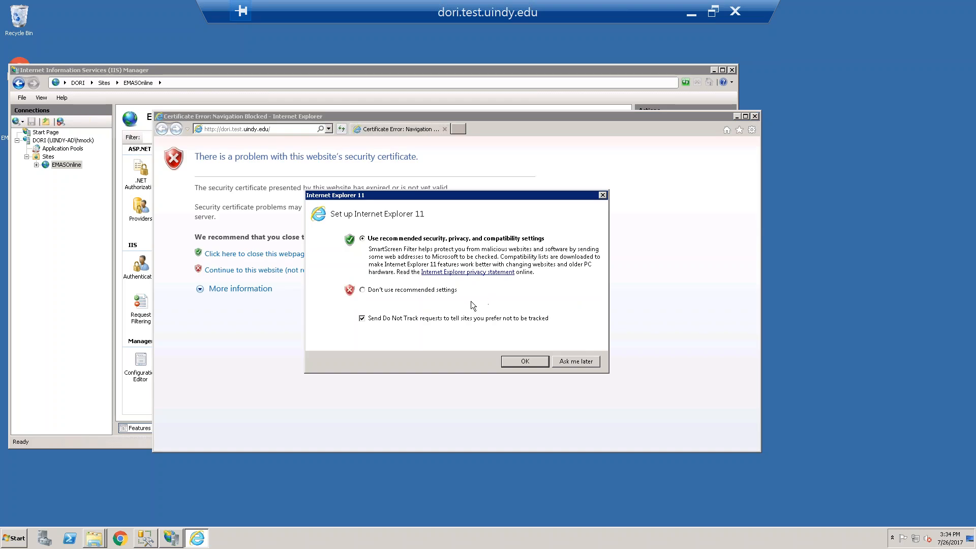
left_click(413, 294)
left_click(511, 359)
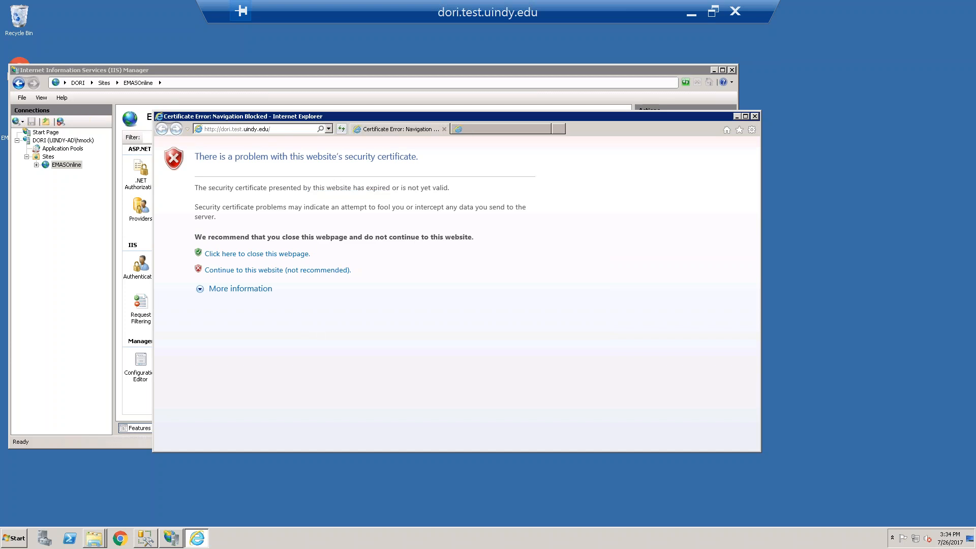
left_click(505, 294)
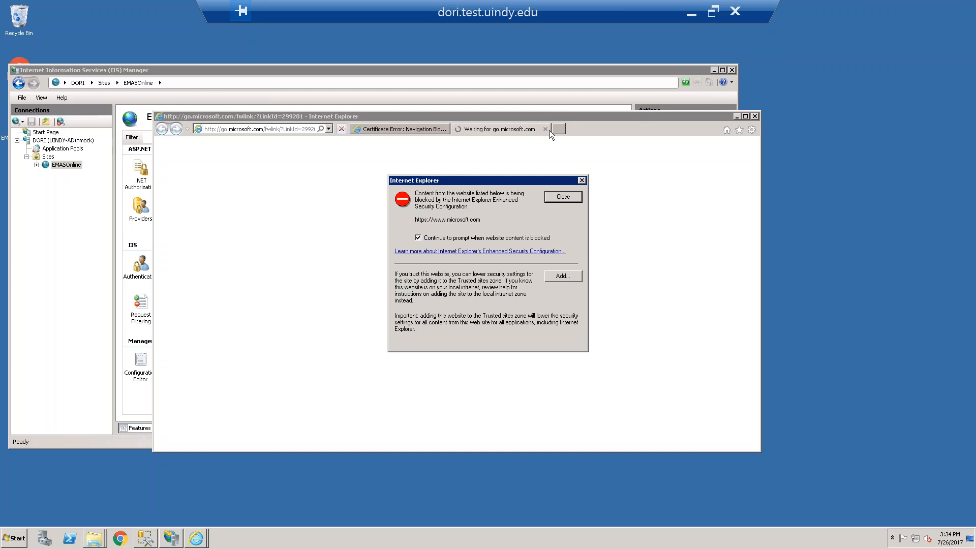
left_click(548, 198)
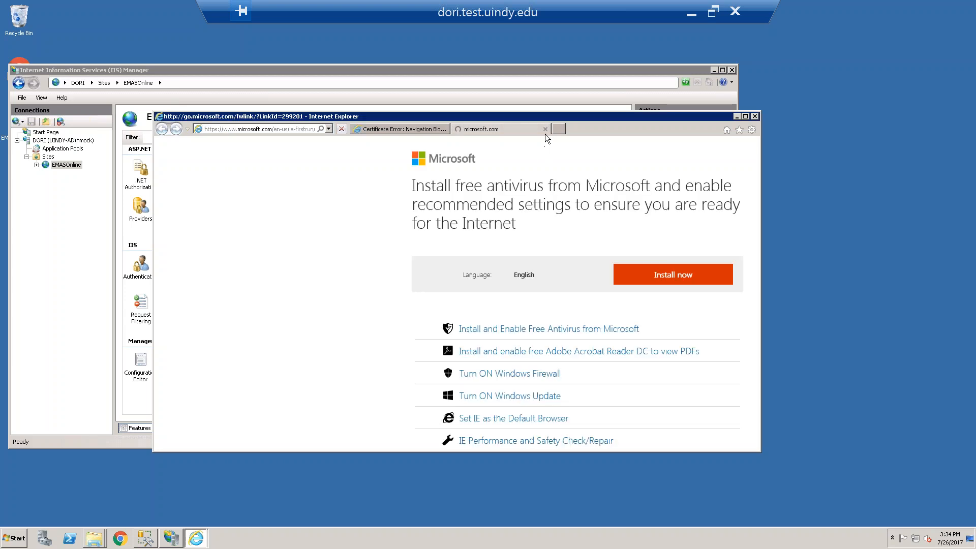
left_click(545, 129)
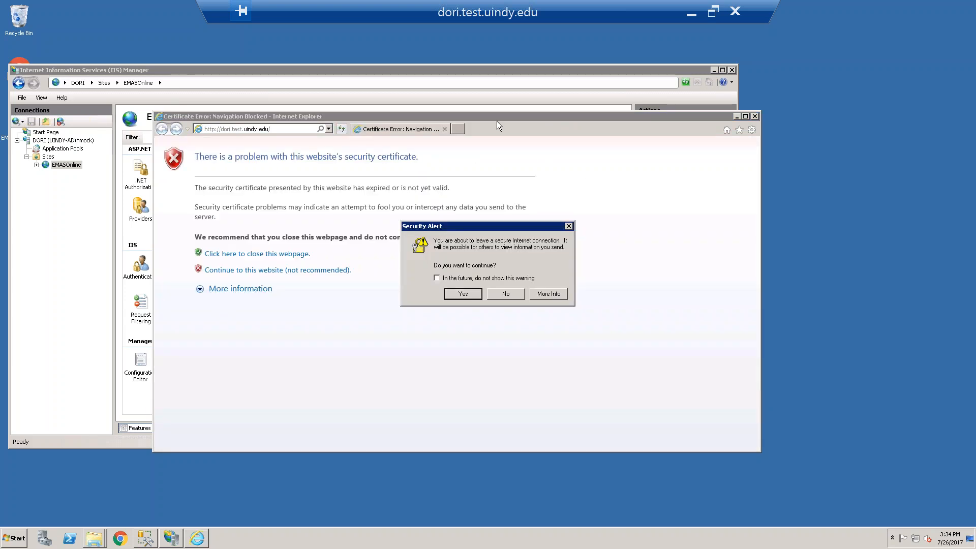
left_click(462, 294)
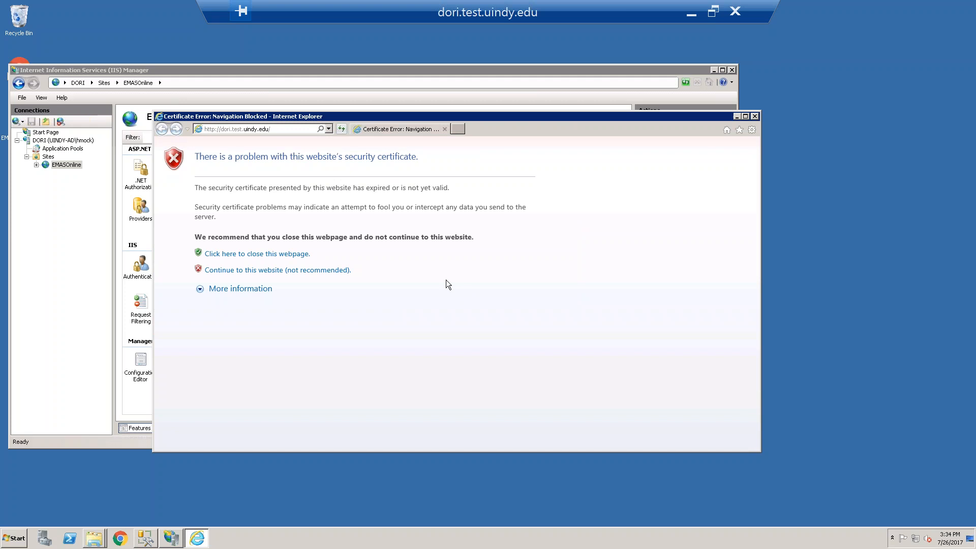
left_click(299, 272)
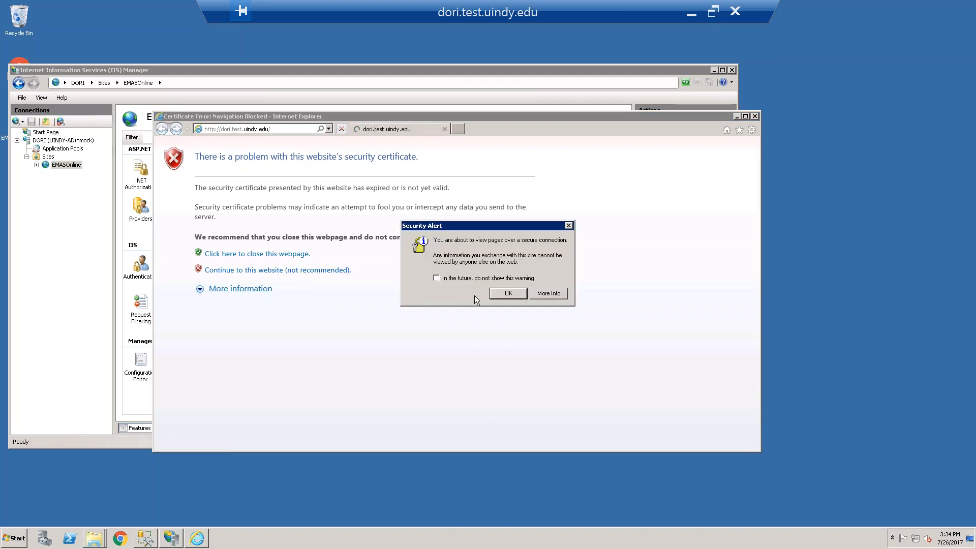
left_click(503, 294)
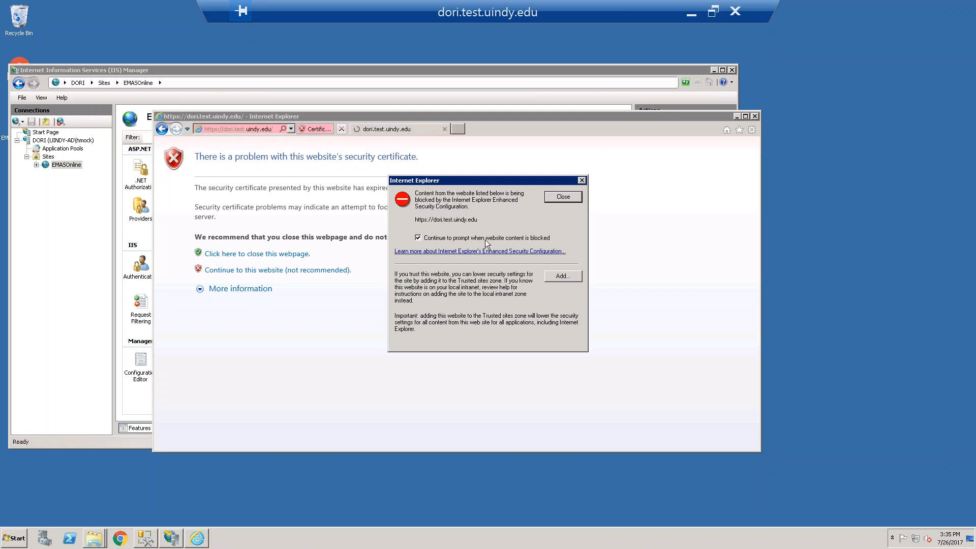
left_click(560, 276)
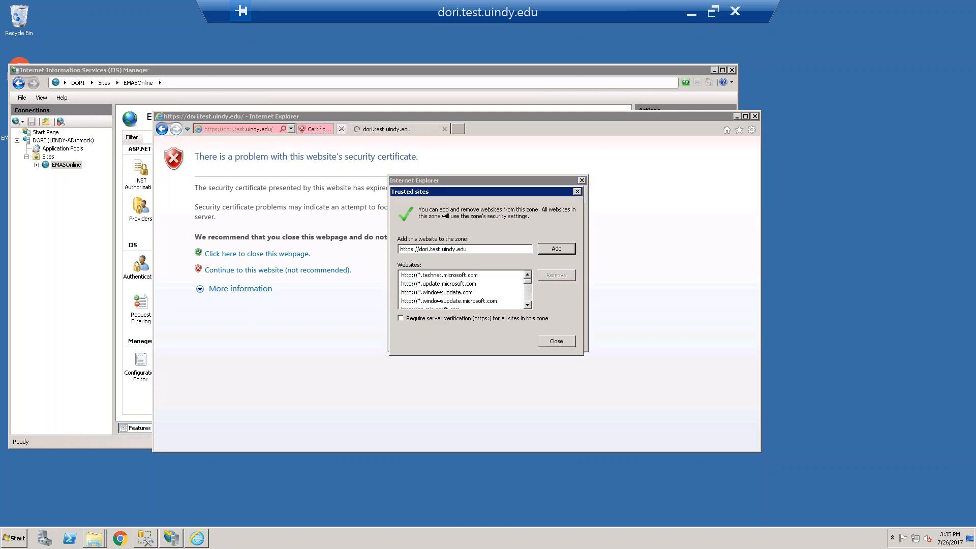
left_click(556, 250)
left_click(556, 342)
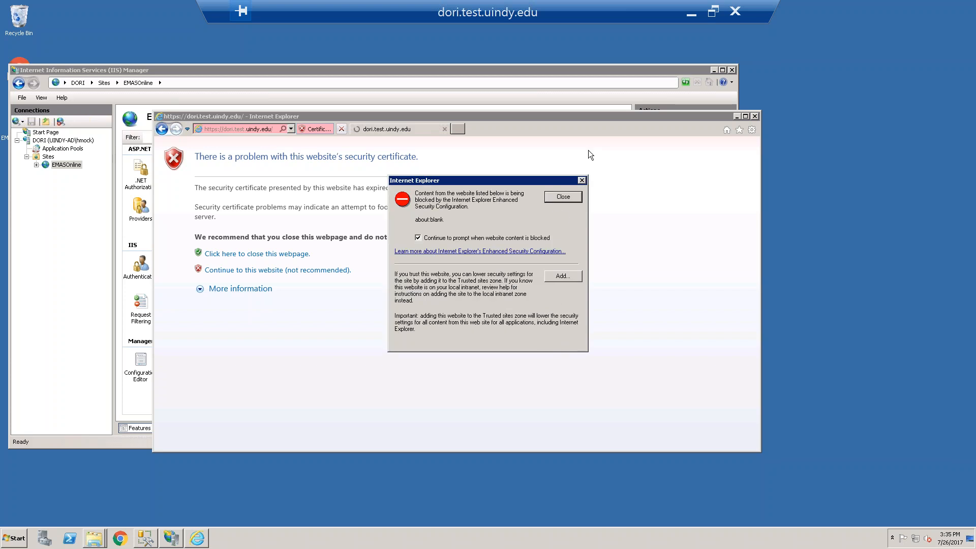
Dismiss the blocked-content prompts for the UIndy Admissions Central page and maximize the browser window
left_click(562, 199)
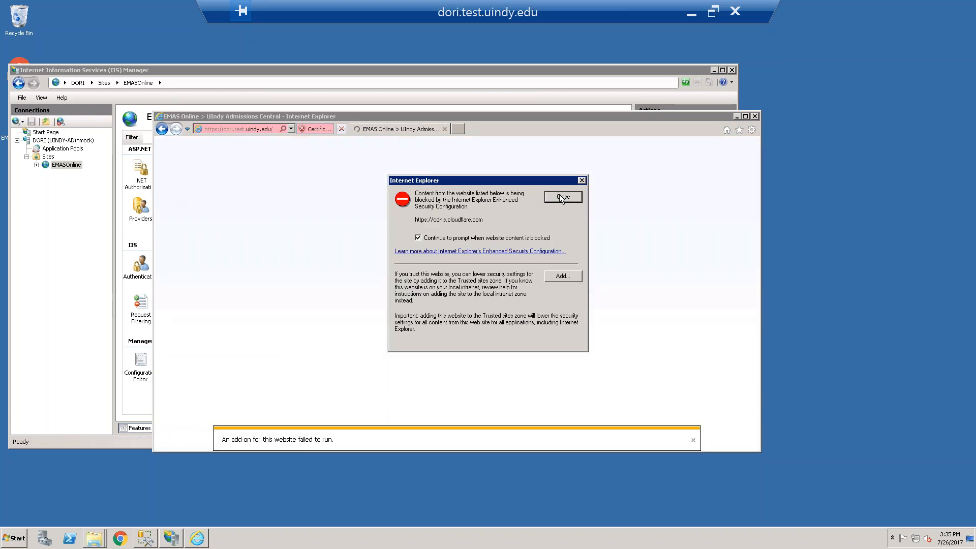
left_click(563, 197)
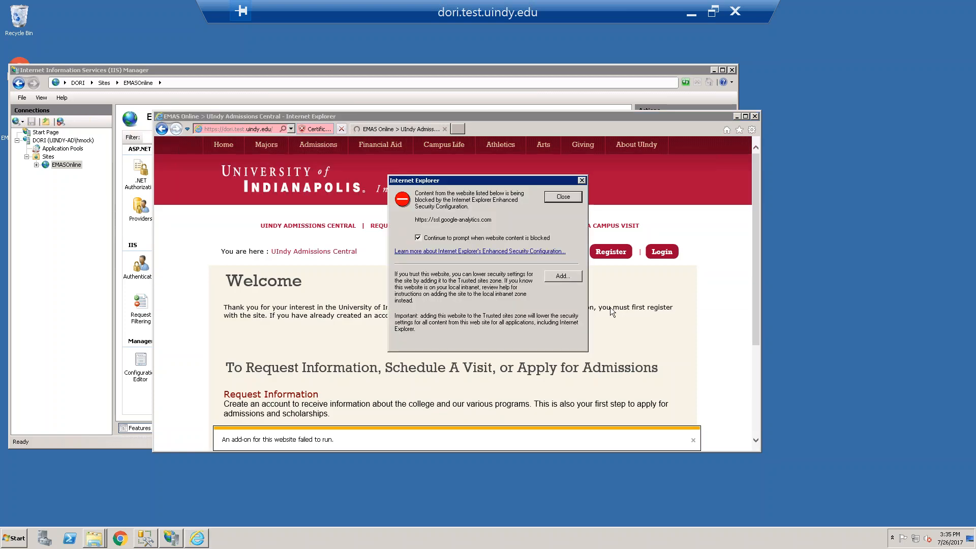
left_click(566, 199)
left_click(565, 198)
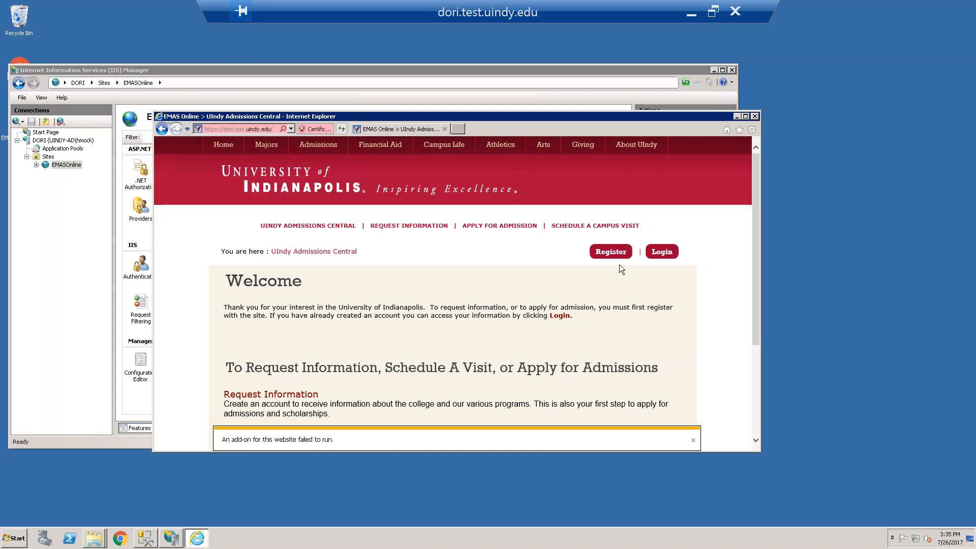
left_click(746, 117)
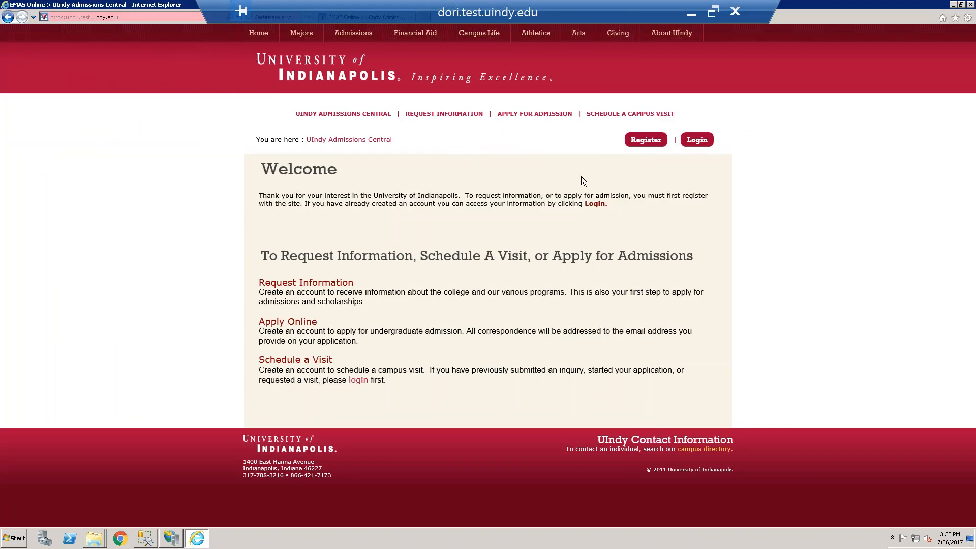
Log in to the test site by entering the tech support account's user name and password, without storing the password
left_click(694, 141)
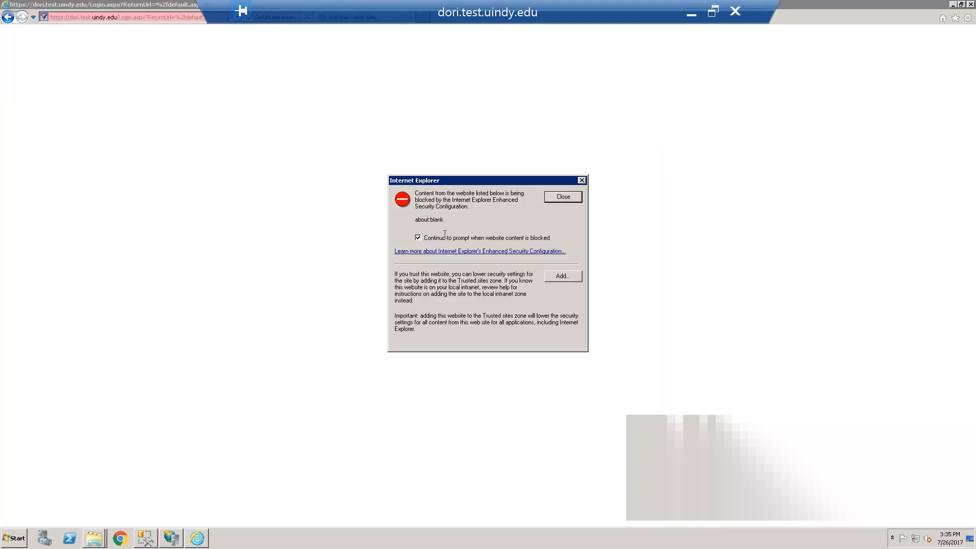
left_click(563, 197)
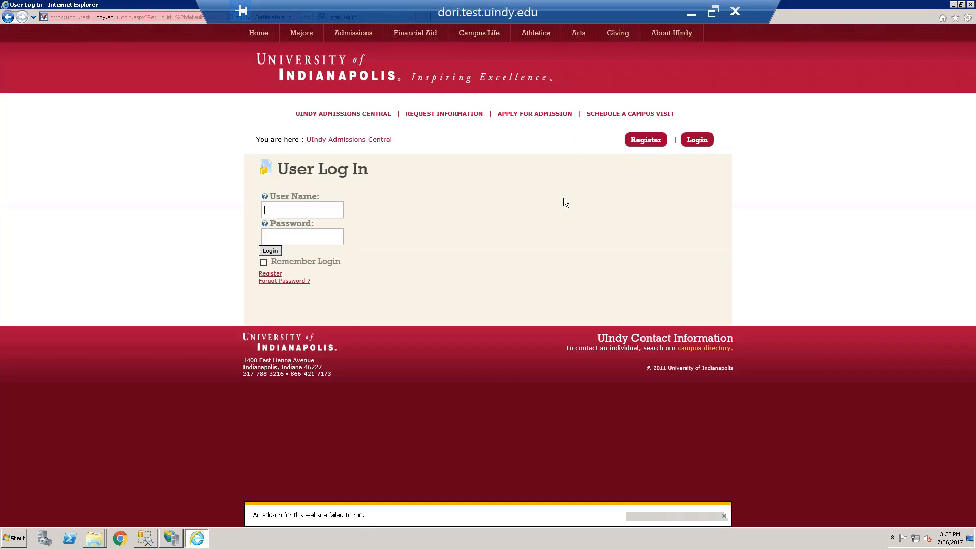
type("emastech")
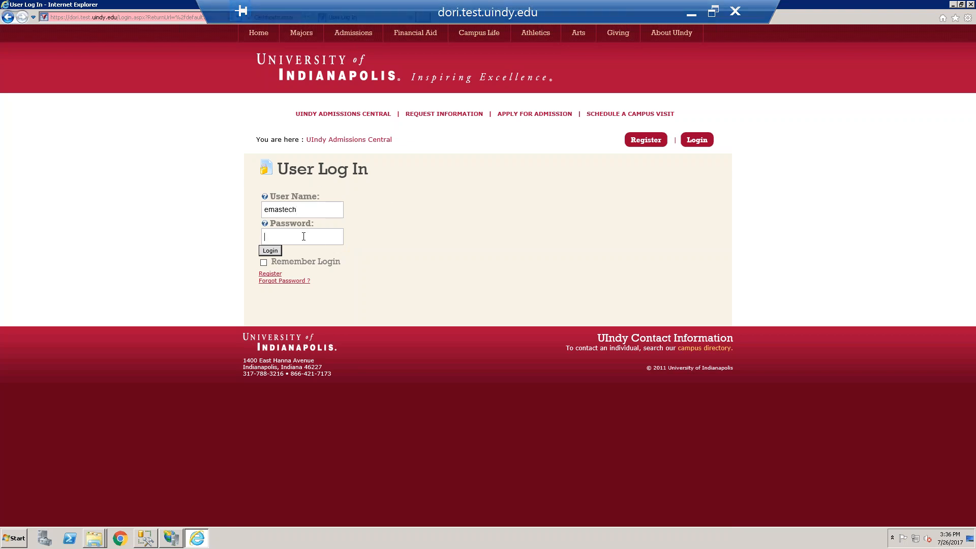
type("••••••••")
left_click(266, 252)
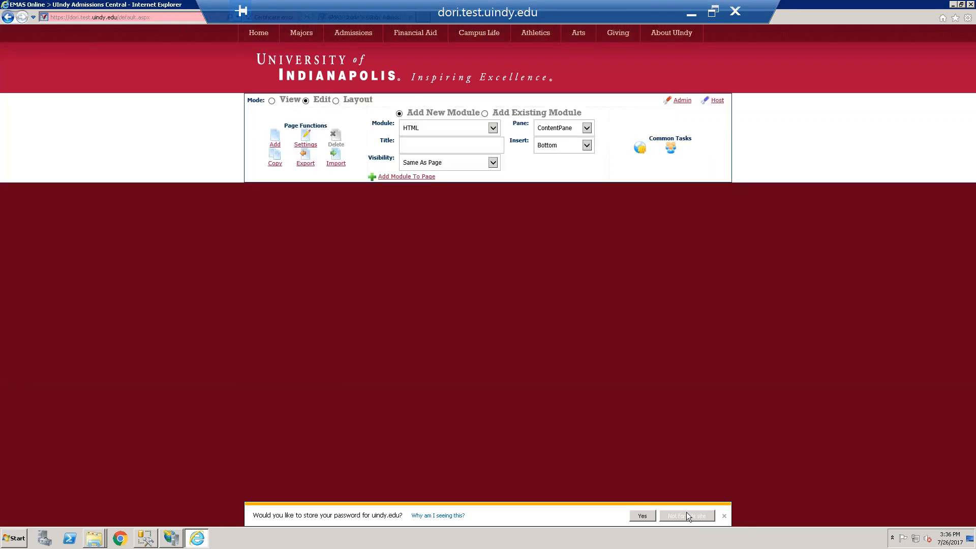
left_click(686, 513)
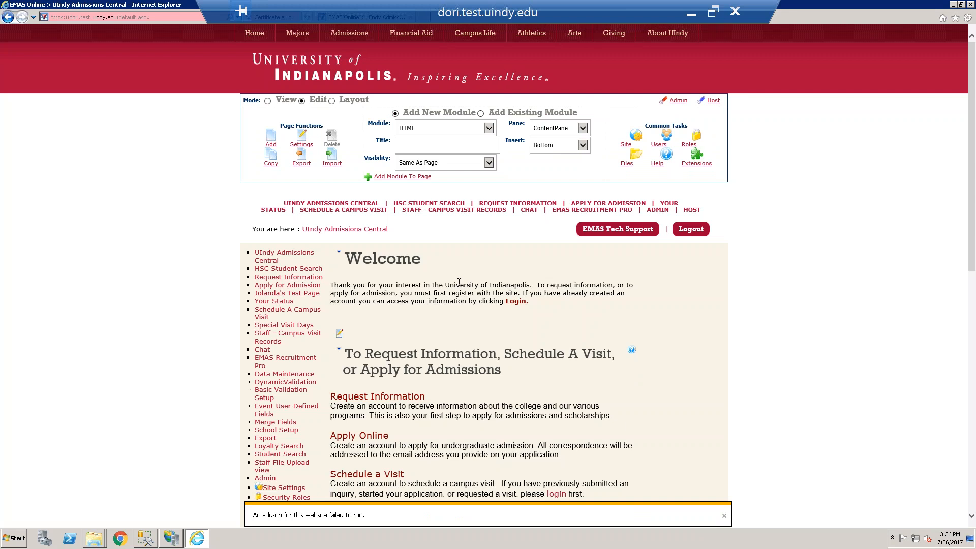
Look through the logged-in UIndy Admissions Central home page and log out of the site
scroll(769, 320, "down", 9)
scroll(770, 315, "down", 3)
scroll(752, 336, "up", 12)
left_click(692, 229)
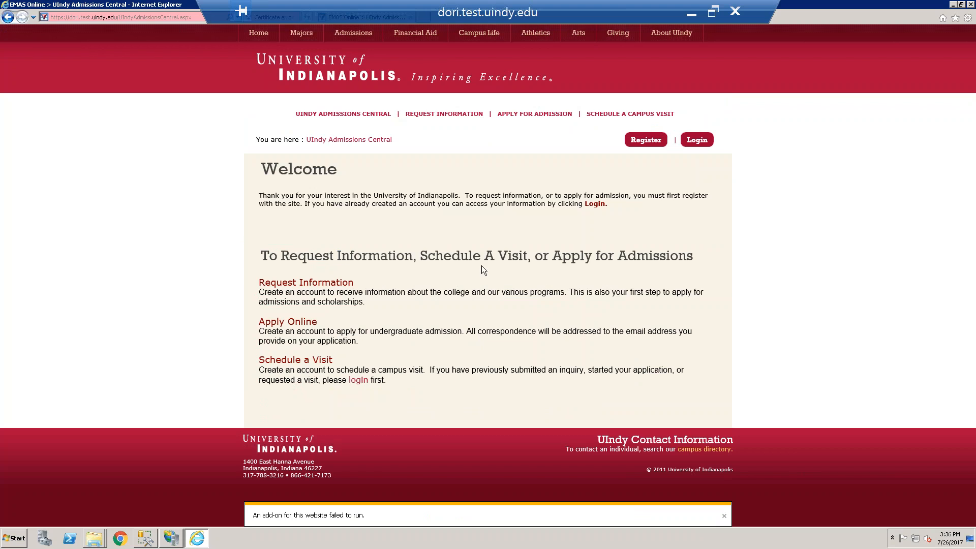
Check how far the EMAS to EMAS_TEST copy has progressed
left_click(95, 536)
left_click(83, 517)
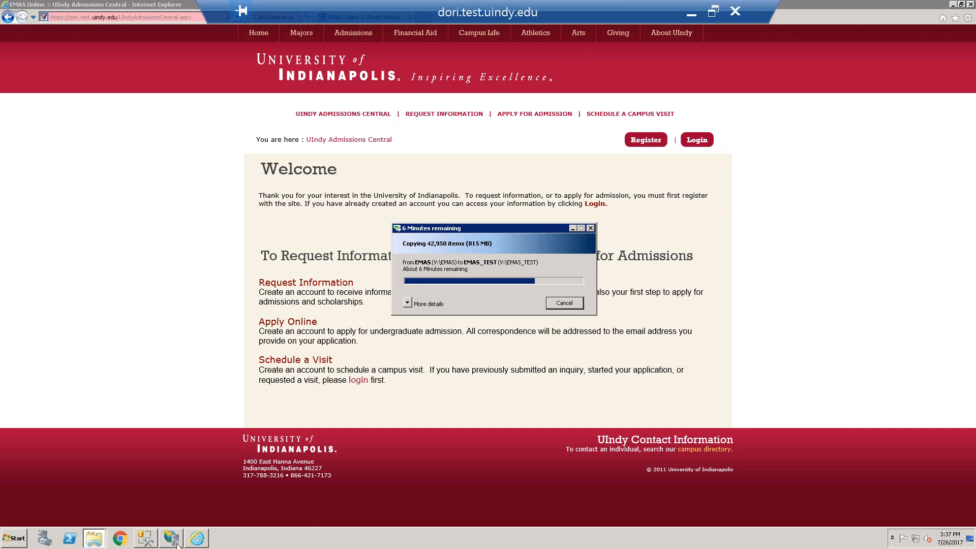
Switch to SQL Server Management Studio, run only select * from Polaris_Links in the EMASOnline query, and examine the returned Url values
left_click(146, 539)
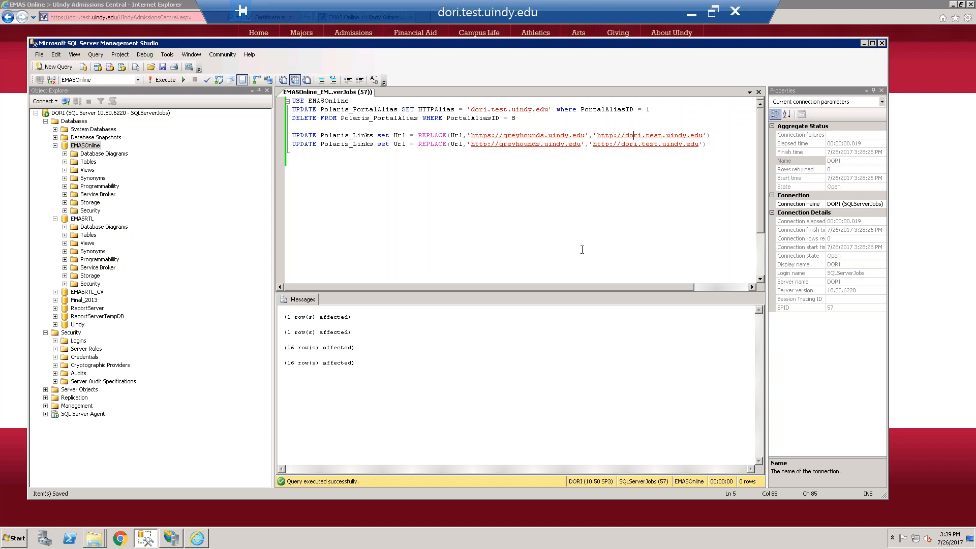
type("select * from P")
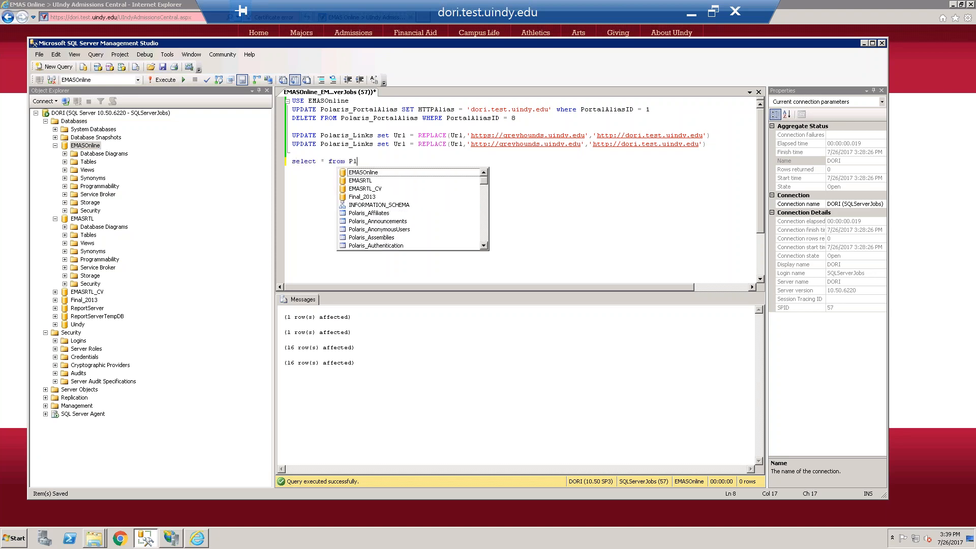
type("olar")
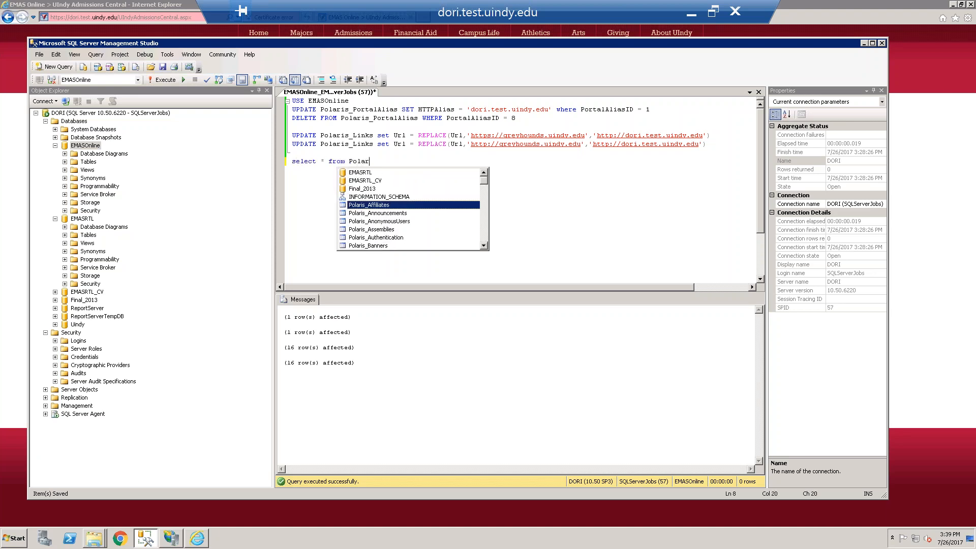
type("is_Links")
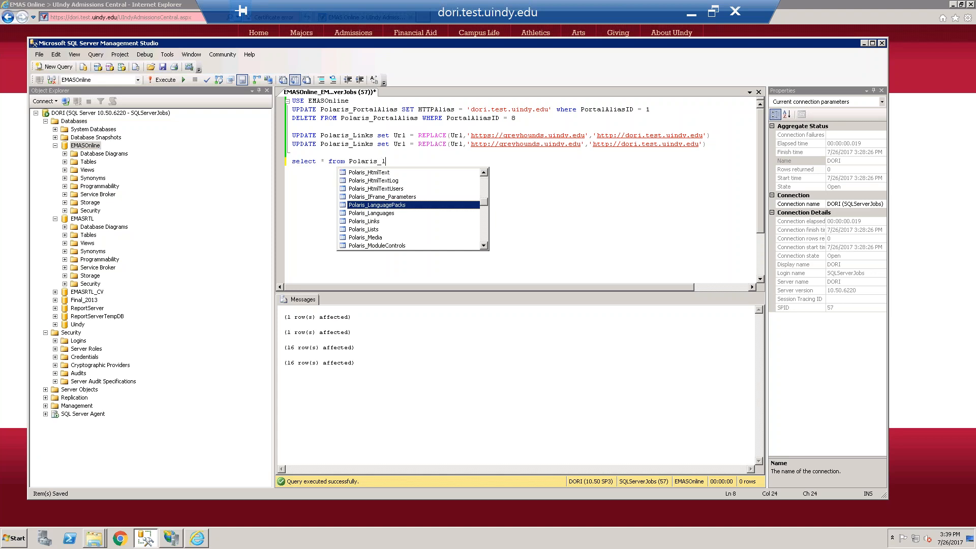
key("shift+Home")
key("F5")
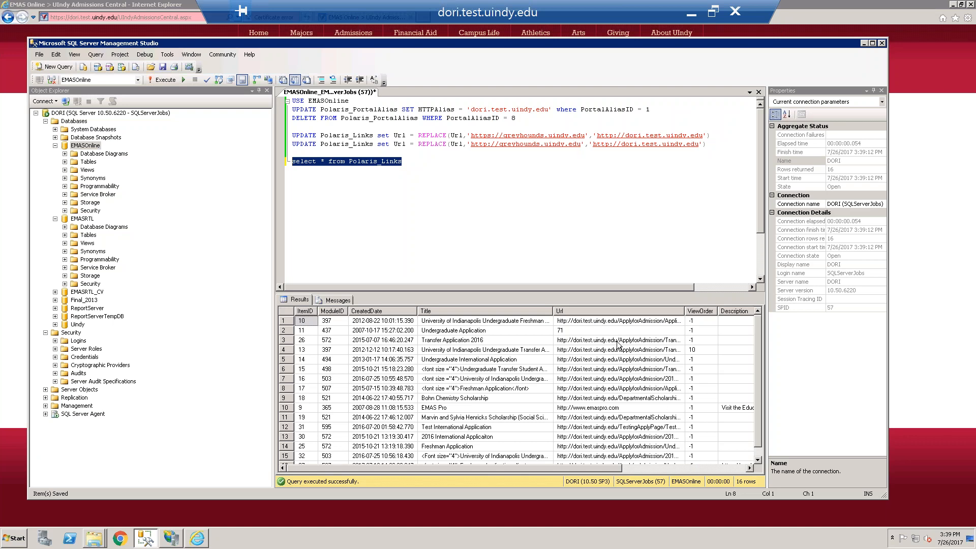
scroll(601, 336, "down", 3)
scroll(610, 417, "up", 3)
left_click(758, 460)
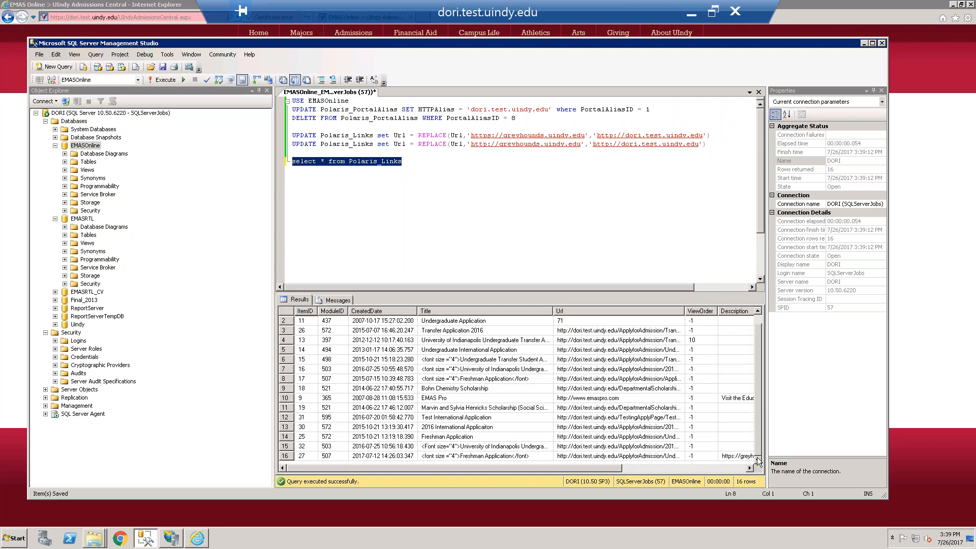
scroll(751, 341, "up", 1)
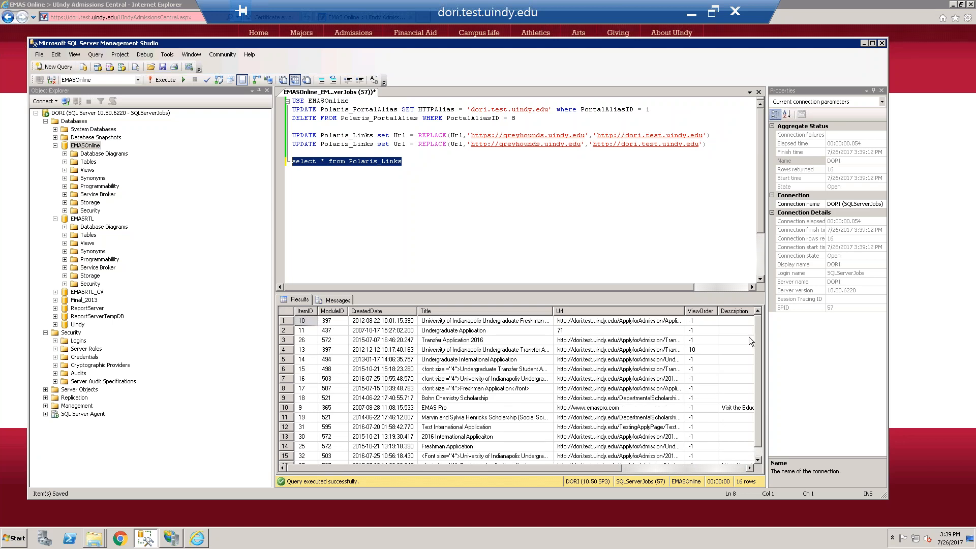
Remove the Polaris_Links select statement from the end of the EMASOnline query script
left_click(409, 169)
key("BackSpace")
key("BackSpace")
key("BackSpace")
key("BackSpace")
key("BackSpace")
key("BackSpace")
key("BackSpace")
key("BackSpace")
key("BackSpace")
key("BackSpace")
key("BackSpace")
key("BackSpace")
type("l")
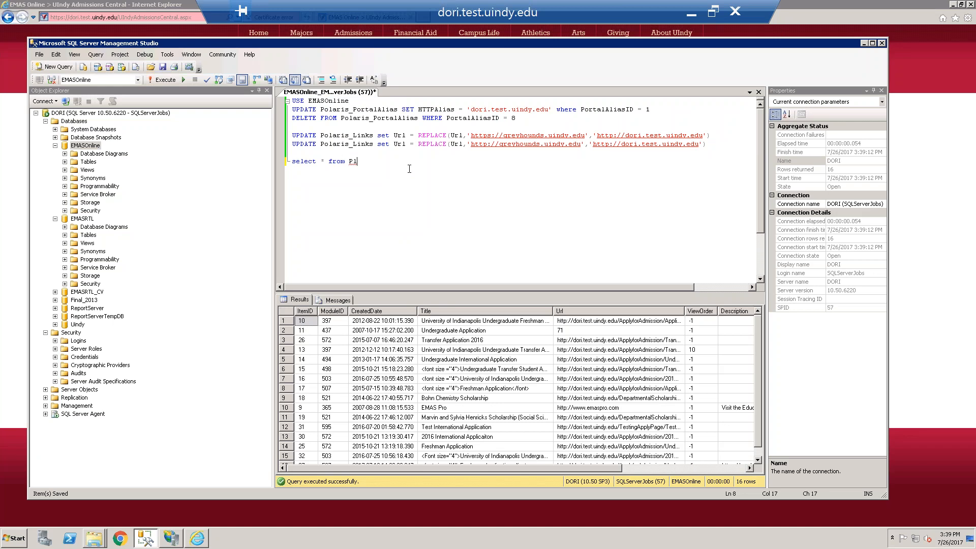
key("shift+Home")
key("BackSpace")
key("BackSpace")
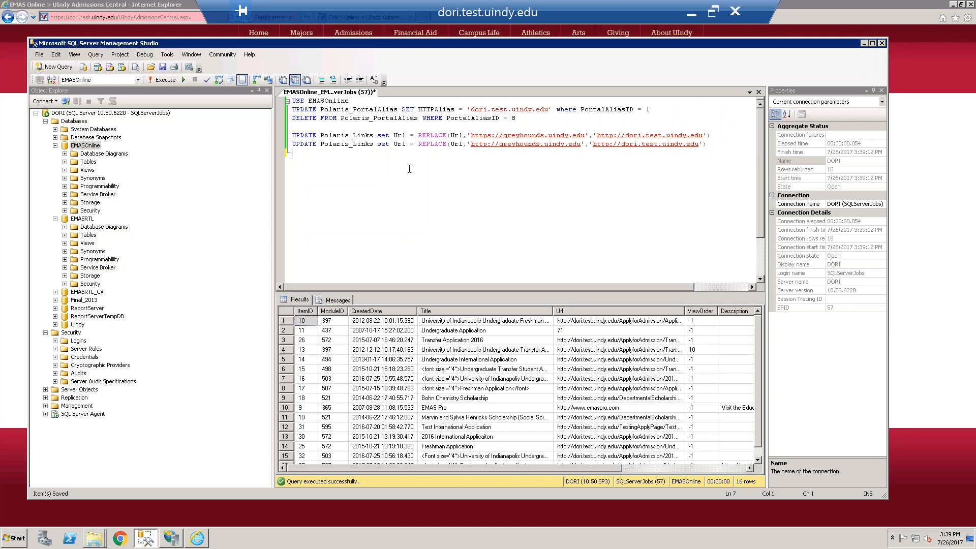